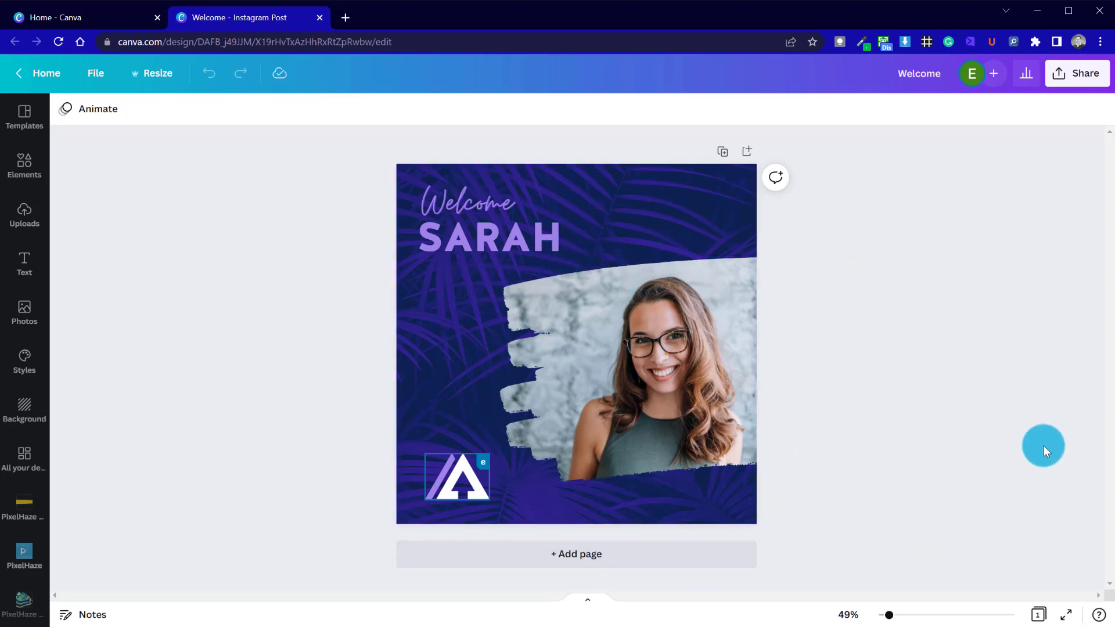
Step: Duplicate the welcome post page
left_click(721, 155)
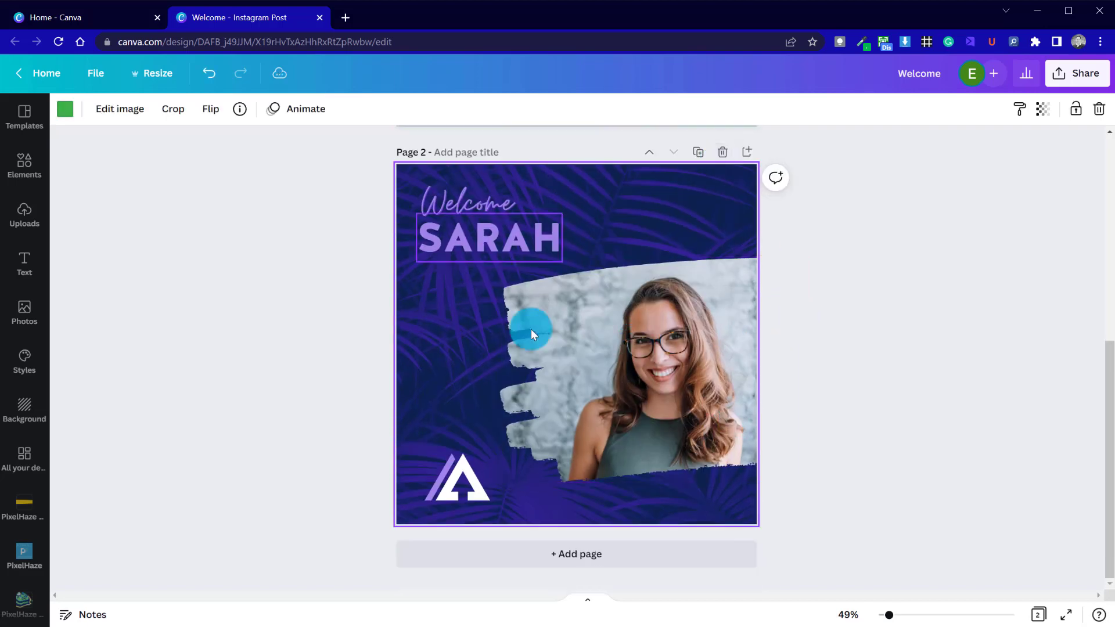
left_click(677, 388)
left_click(667, 426)
key("Delete")
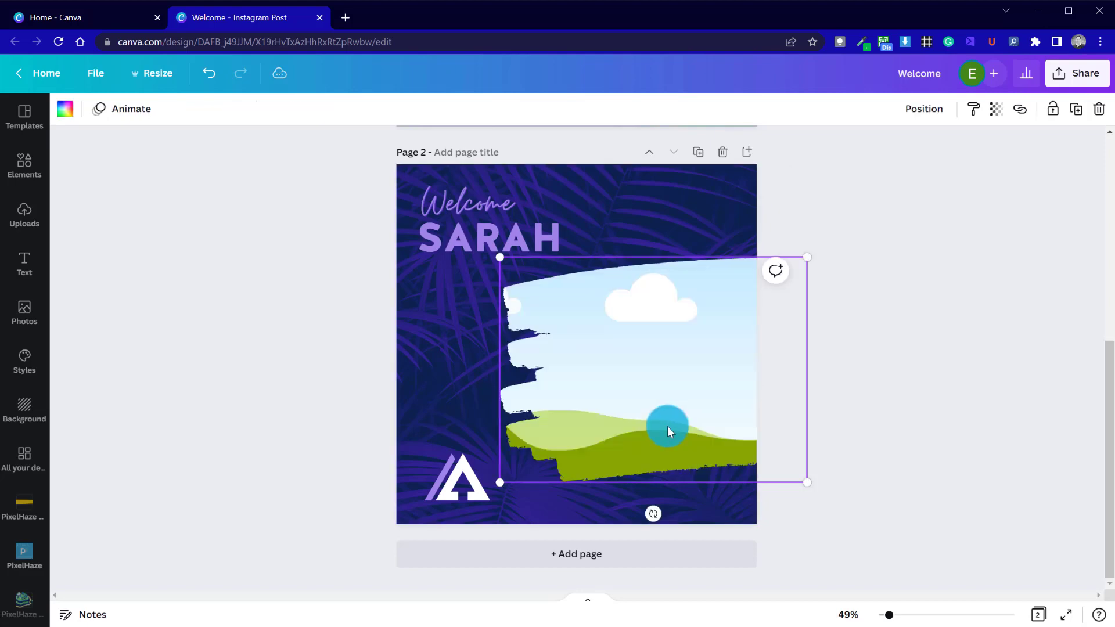
key("Delete")
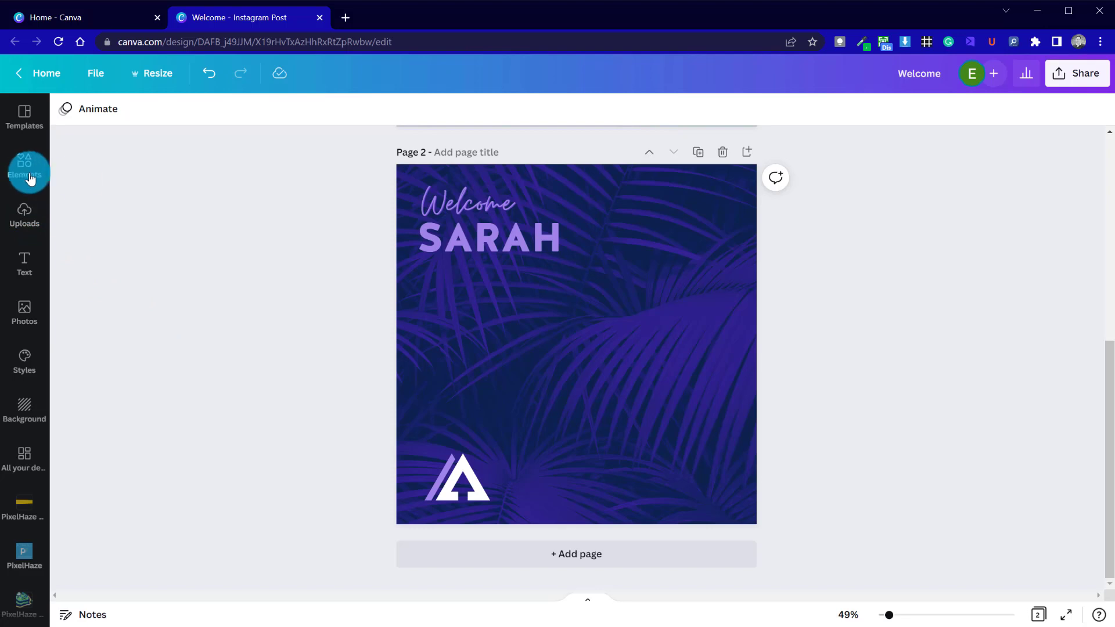
key("ctrl+z")
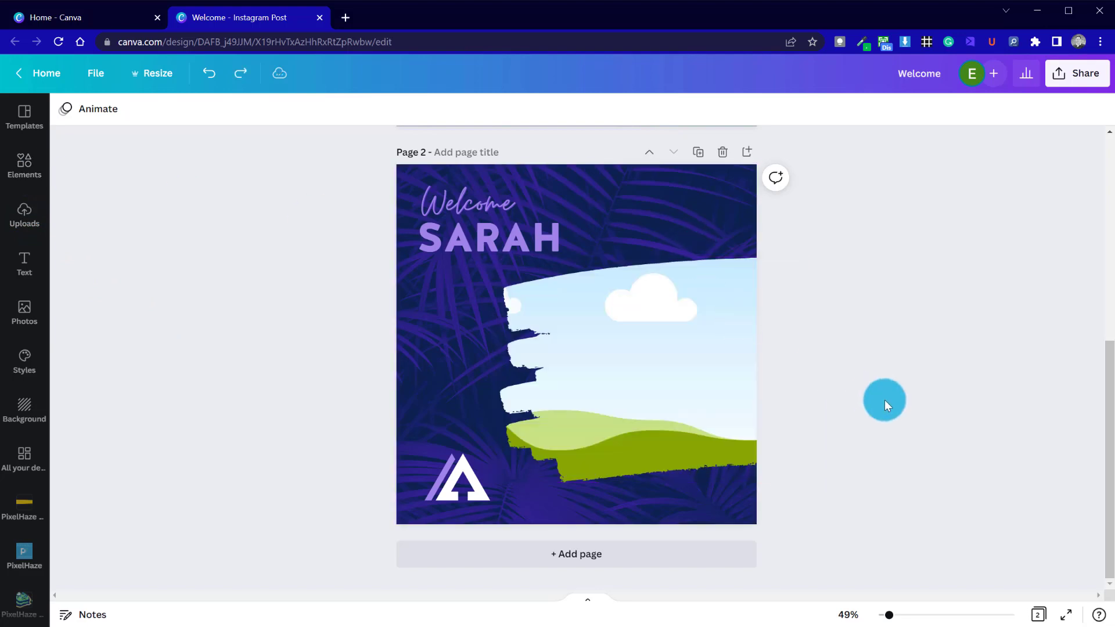
key("ctrl+z")
Step: Detach the portrait photo from the brush-stroke frame on page 2, removing the empty frame and moving the photo to the page's upper-left corner
right_click(670, 371)
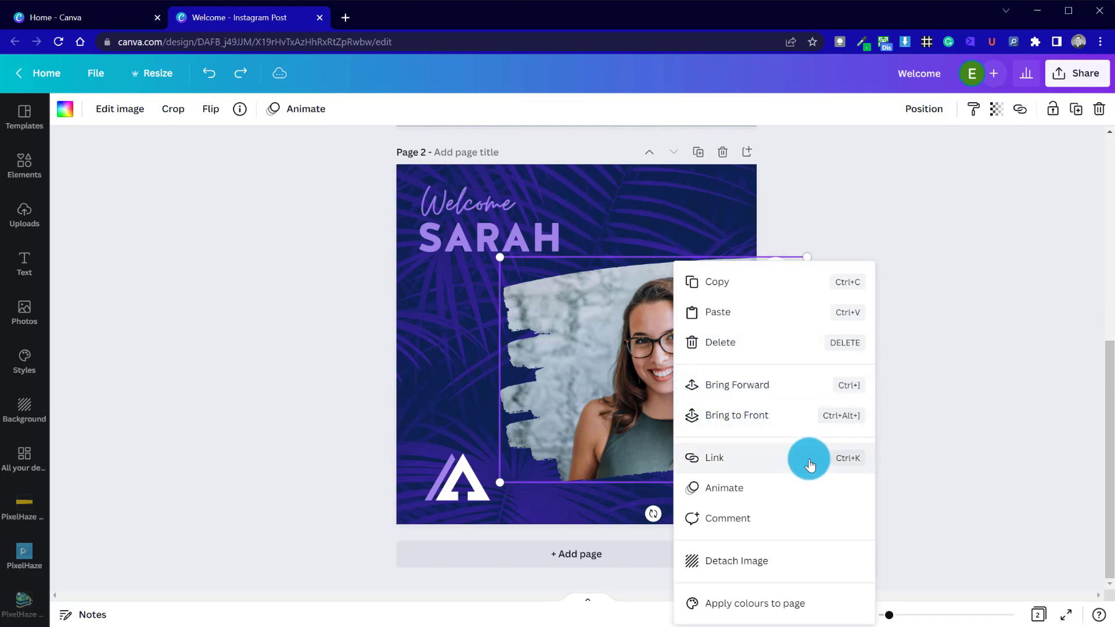
left_click(812, 558)
left_click(783, 428)
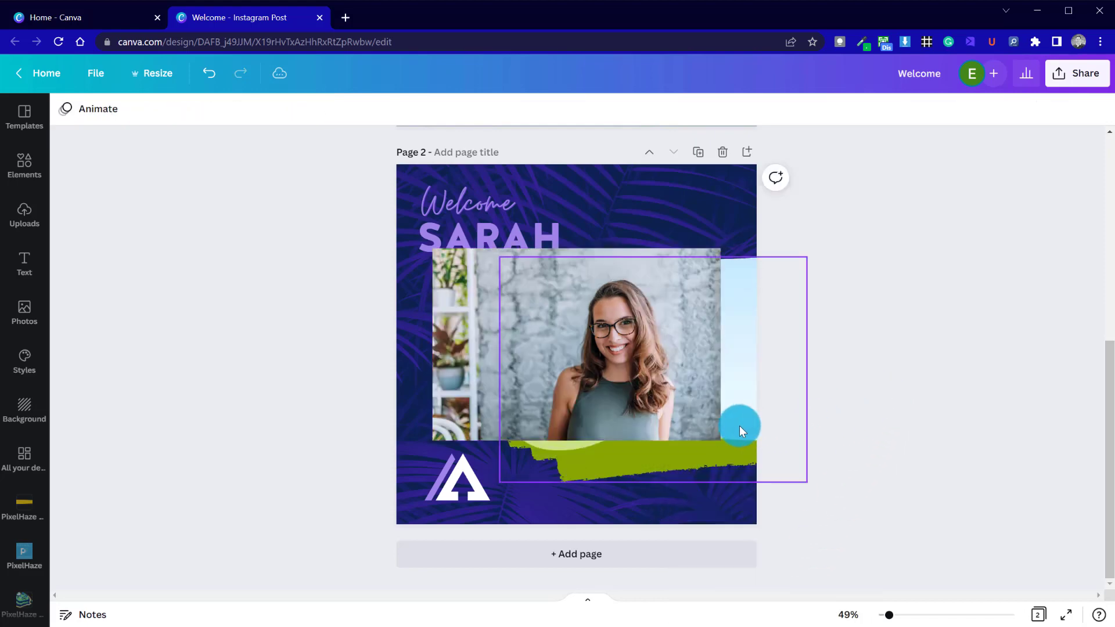
left_click_drag(739, 427, 533, 303)
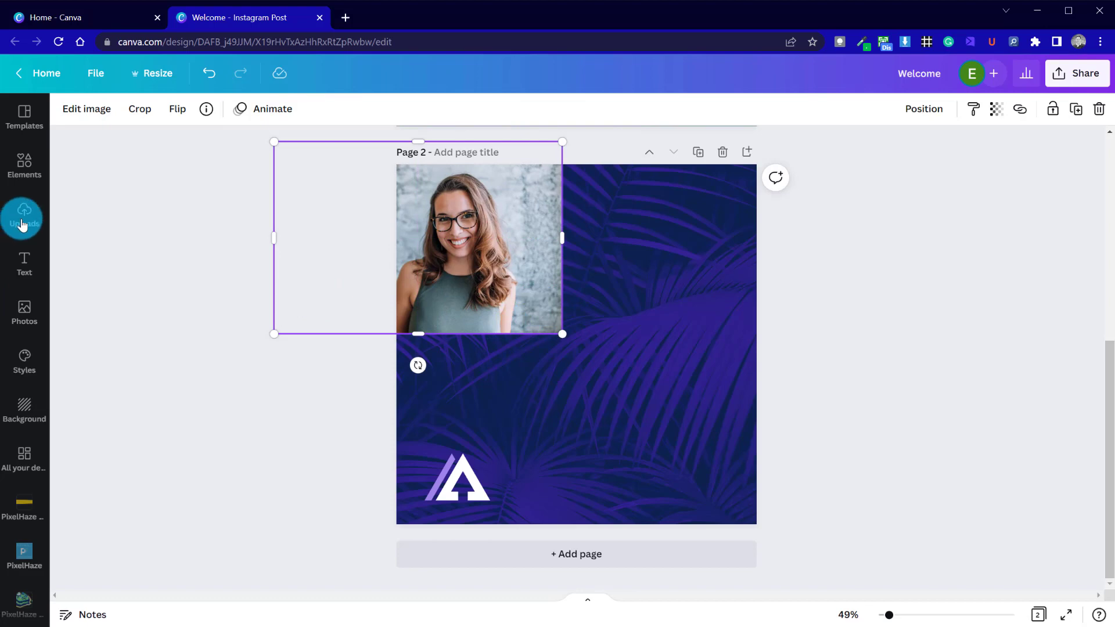
Step: Add a circular frame from the Frame elements, enlarge it and place it against the right edge of page 2
left_click(39, 167)
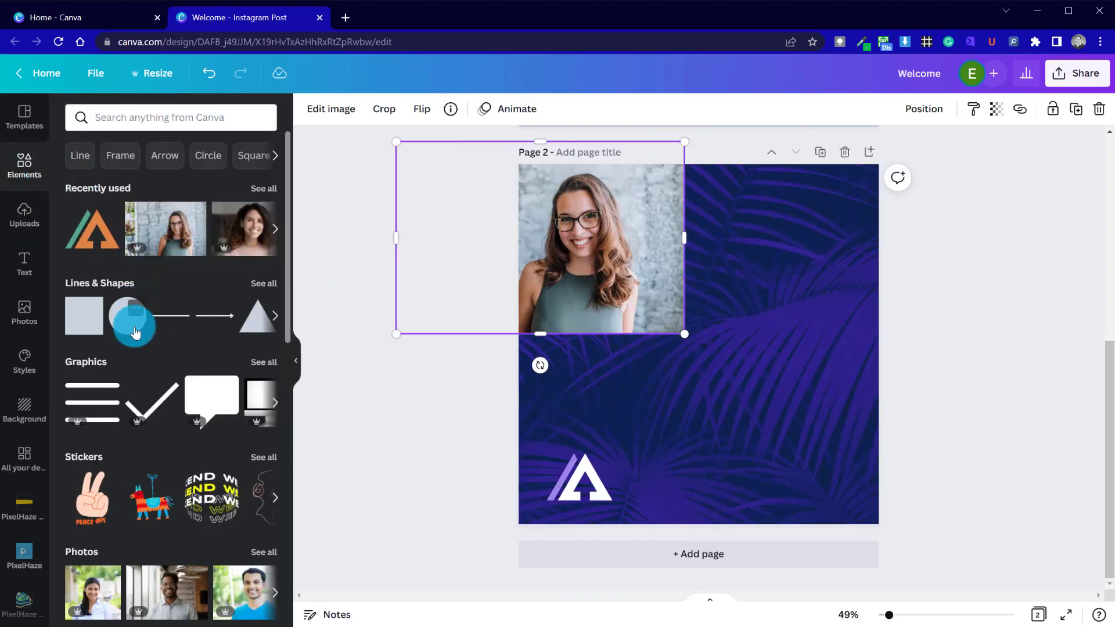
left_click(130, 164)
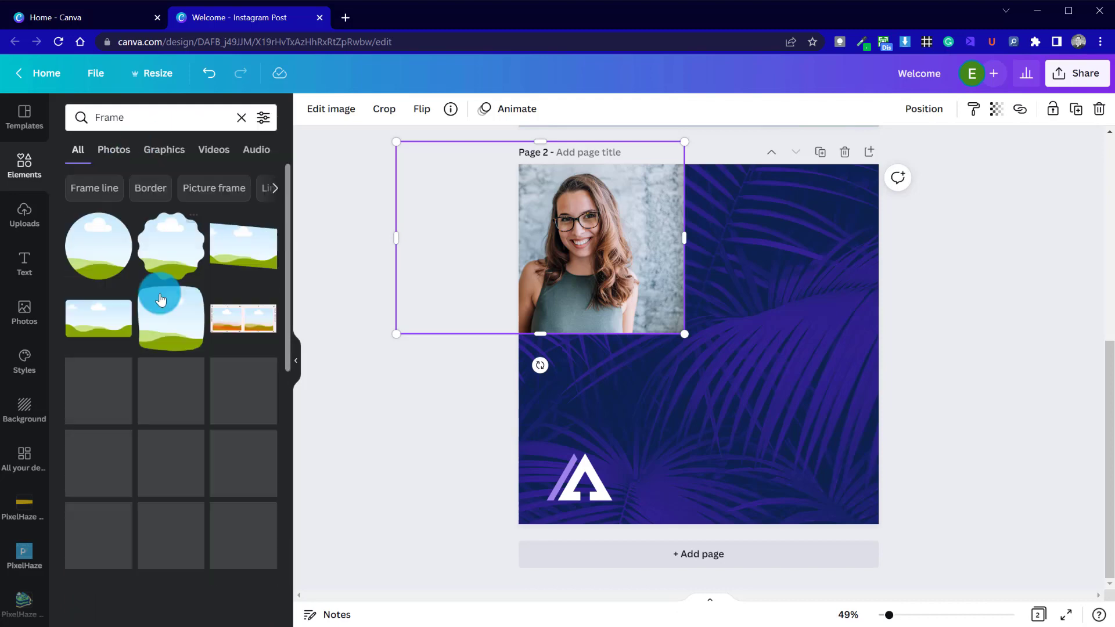
left_click(99, 234)
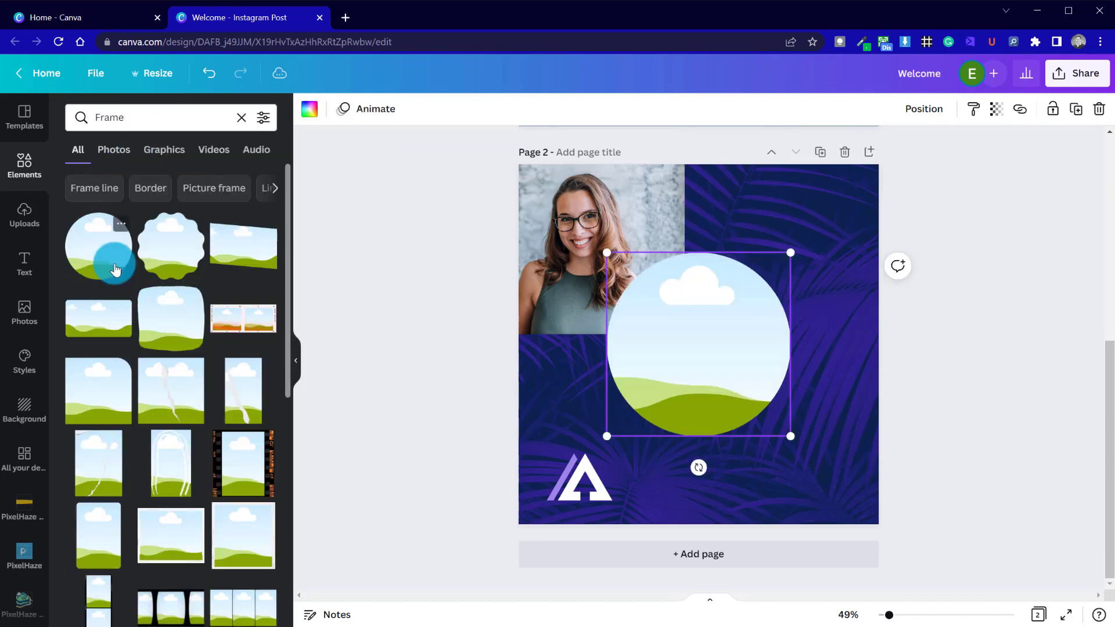
left_click_drag(723, 385, 815, 442)
left_click_drag(695, 306, 654, 250)
mouse_move(823, 345)
left_mouse_down()
mouse_move(821, 361)
mouse_move(820, 350)
left_mouse_up()
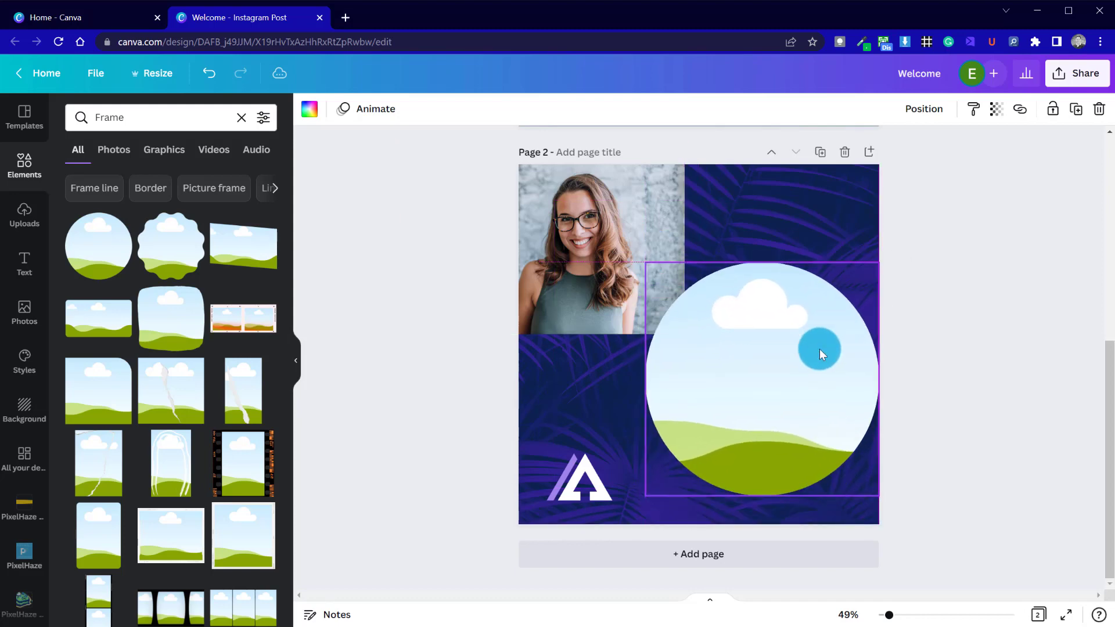
Step: Send the circular frame backward and separate it from the portrait, with the photo near the page centre and the frame in the lower-right corner
left_click(587, 219)
left_click_drag(573, 235, 646, 276)
right_click(647, 276)
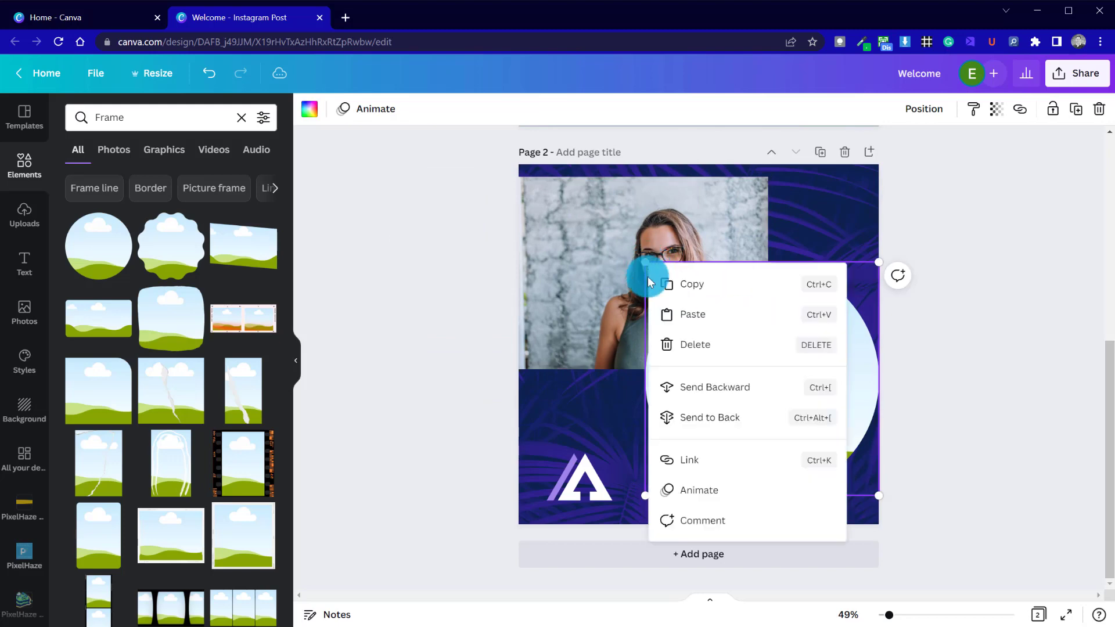
left_click(727, 387)
left_click_drag(597, 231, 642, 261)
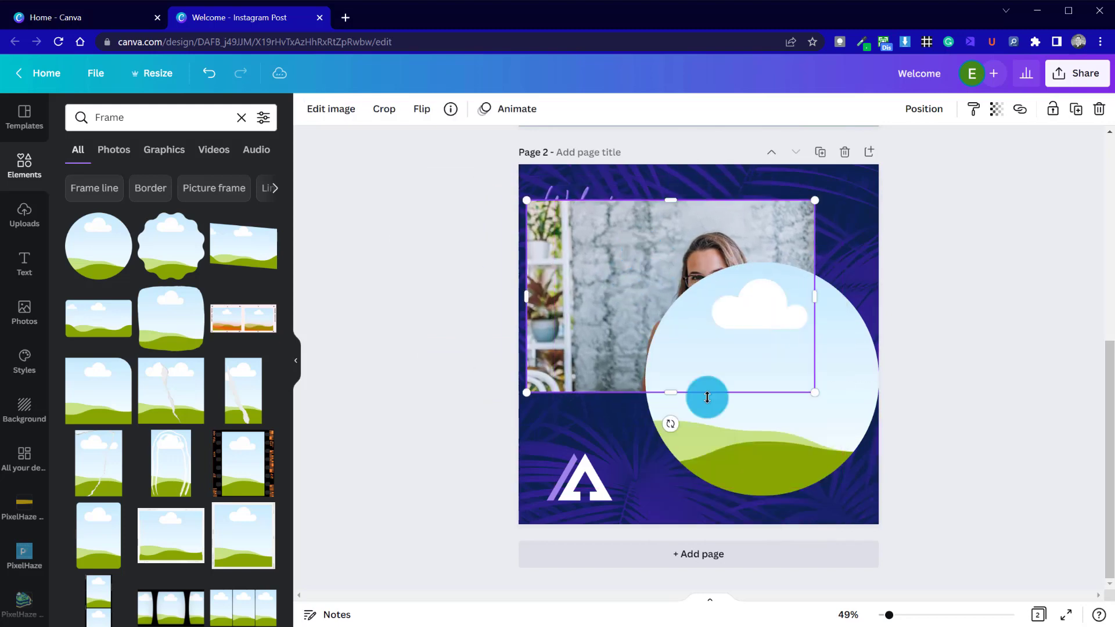
left_click_drag(765, 405, 826, 480)
left_click(893, 306)
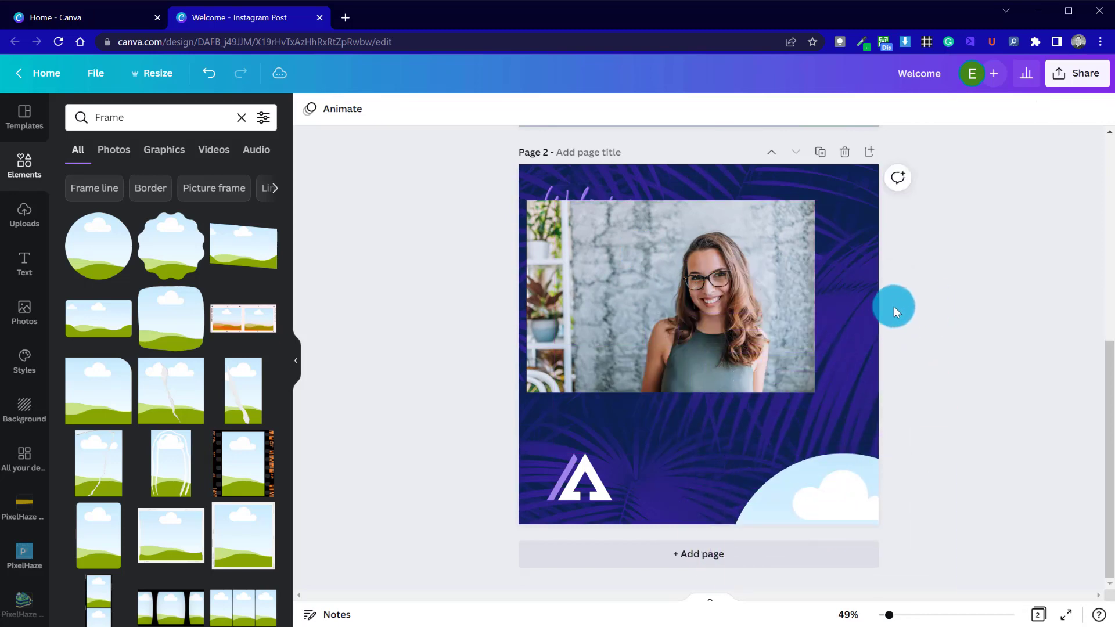
Step: Crop the plant shelf off the left side of the portrait and remove the photo's background with Background Remover
left_click(726, 257)
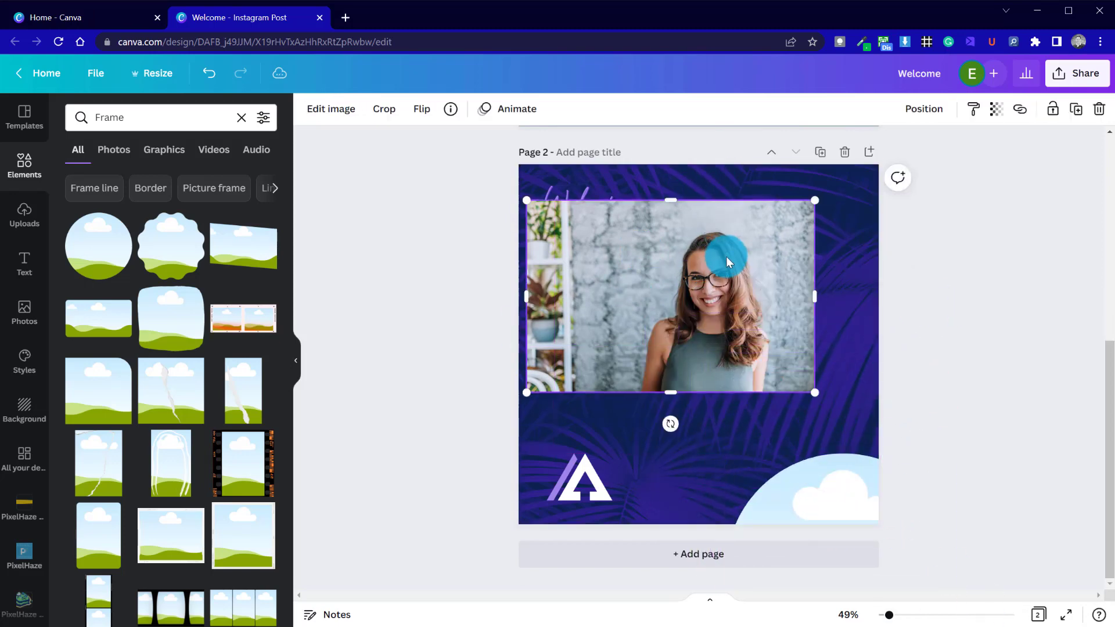
left_click_drag(526, 297, 613, 299)
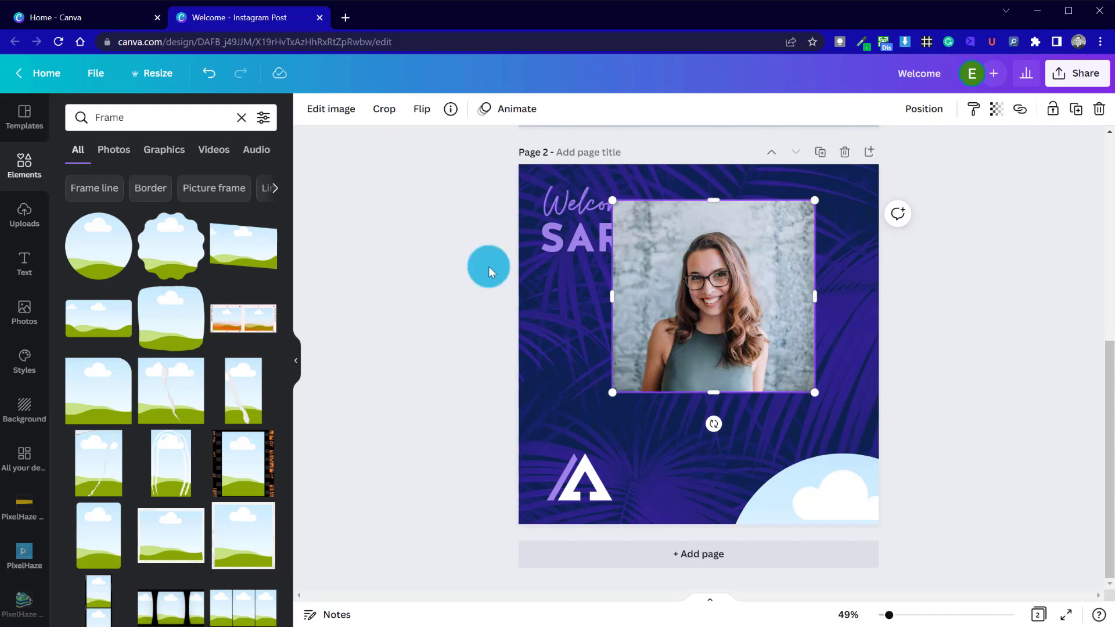
left_click(330, 112)
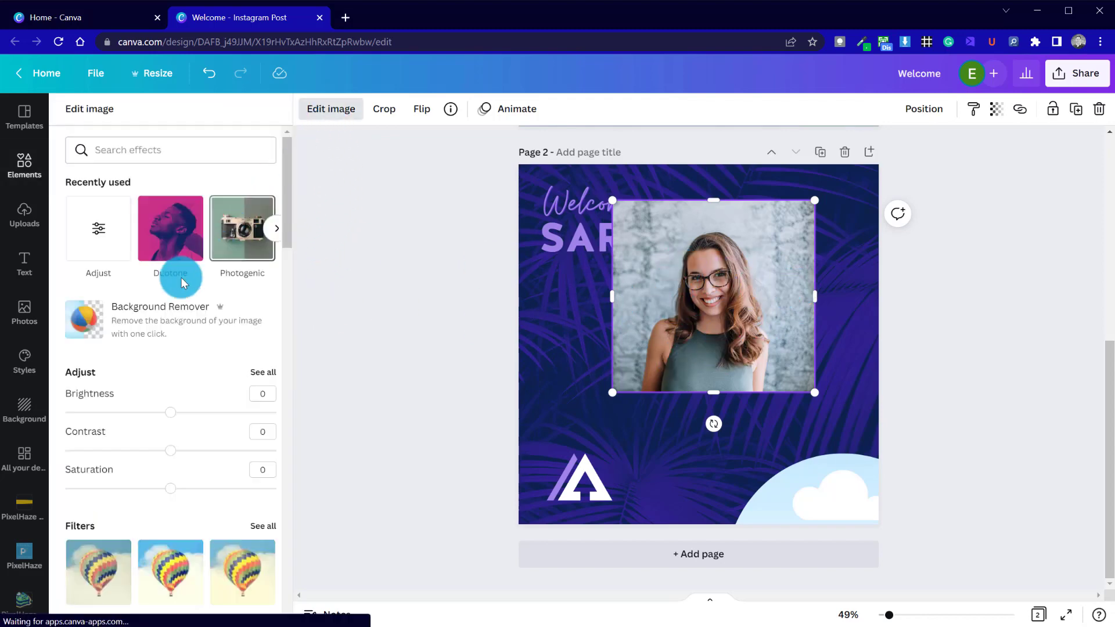
left_click(214, 327)
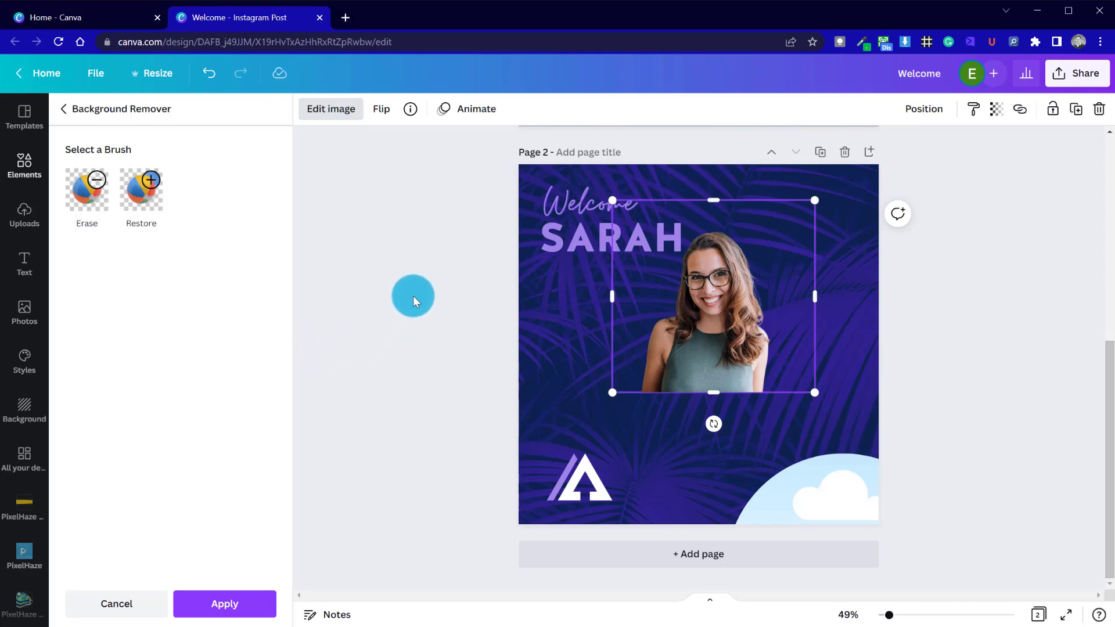
left_click(413, 298)
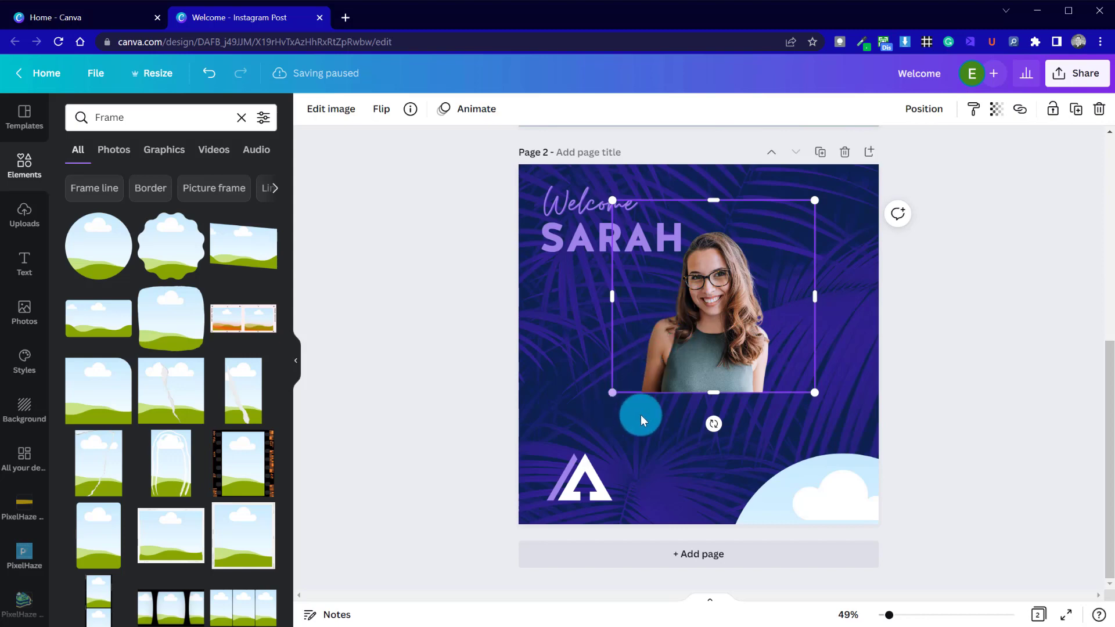
Step: Place the cut-out portrait below the name heading on page 2 and move the circular frame up beside it at the right edge
left_click_drag(706, 338, 668, 371)
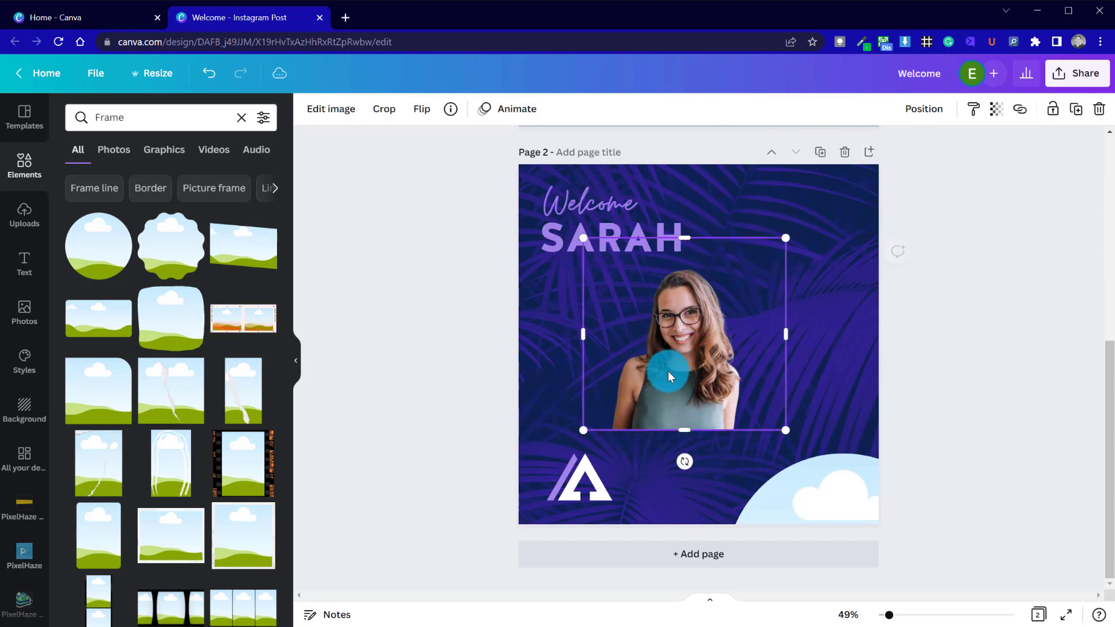
scroll(695, 486, "up", 3)
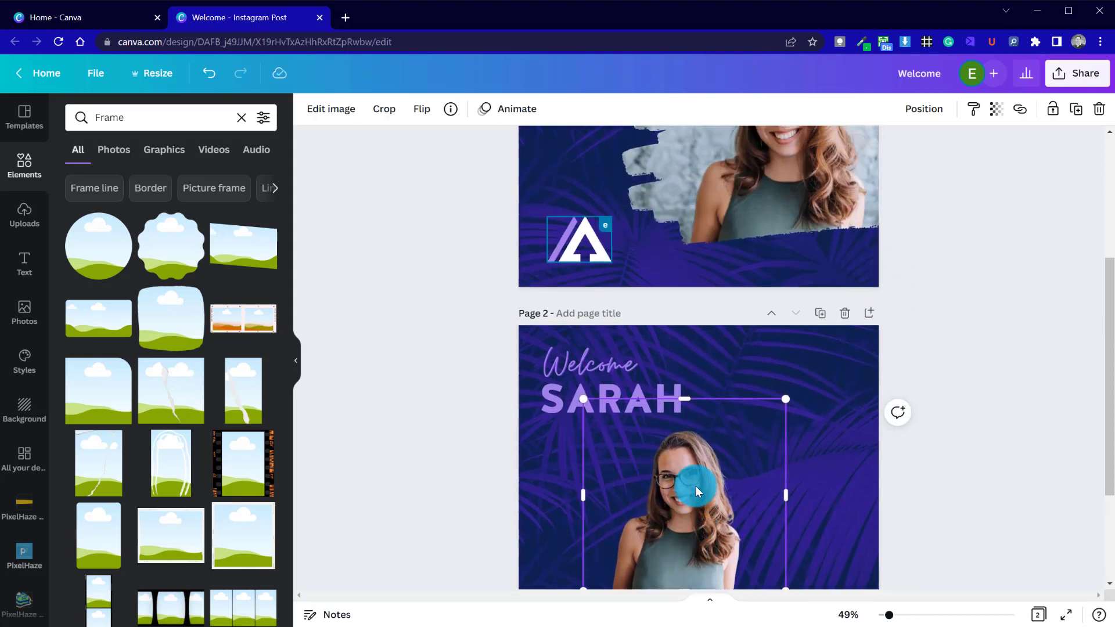
scroll(695, 485, "up", 4)
left_click(778, 316)
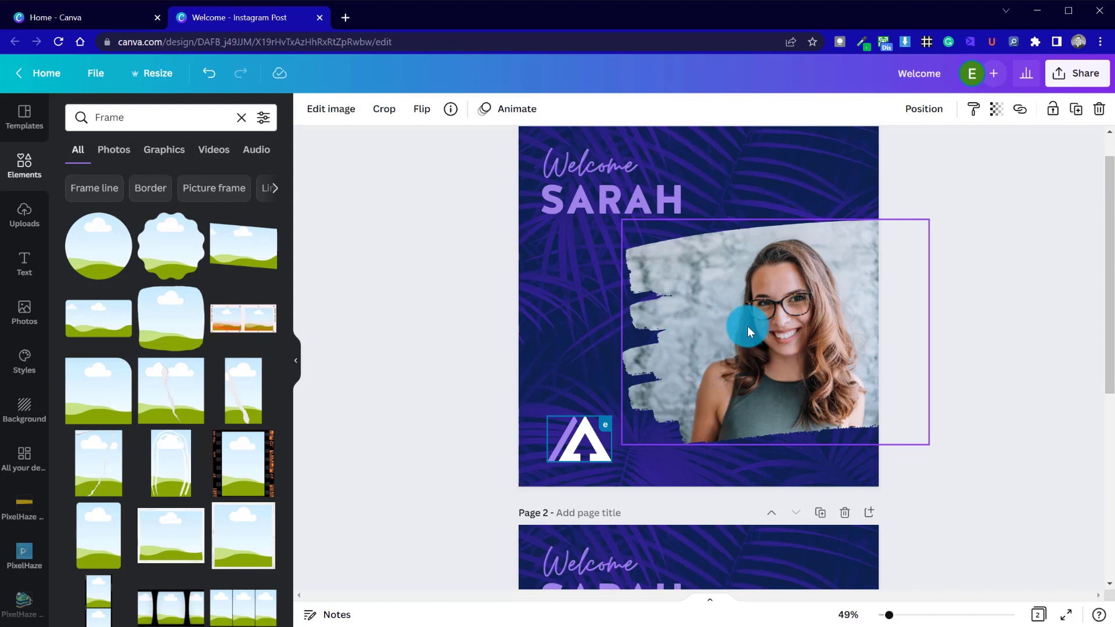
scroll(756, 444, "down", 5)
left_click(757, 447)
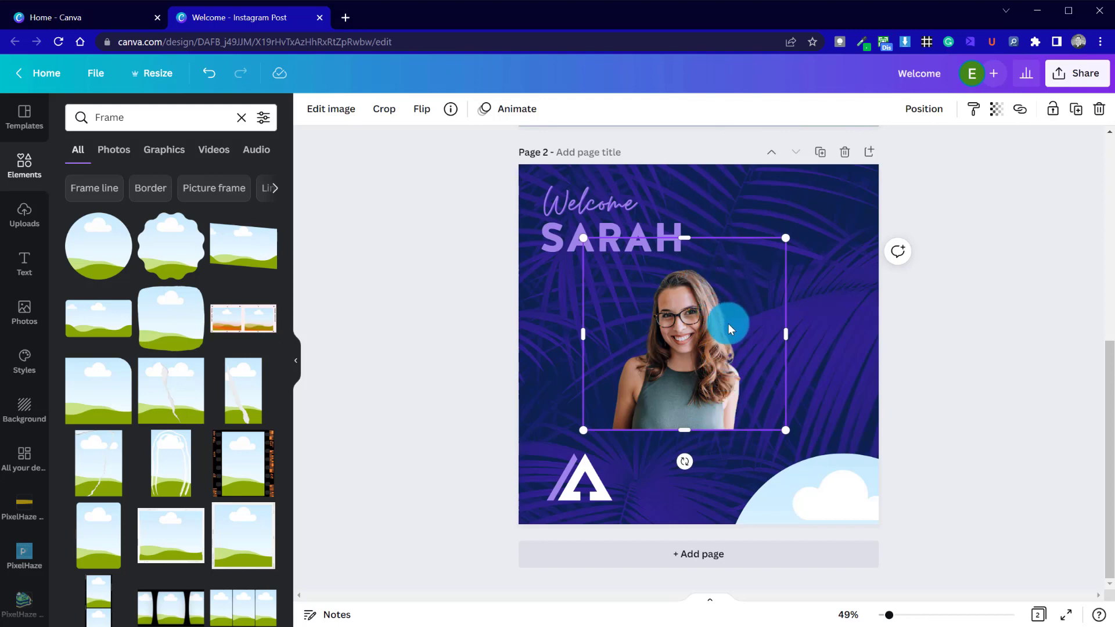
left_click_drag(693, 367, 659, 358)
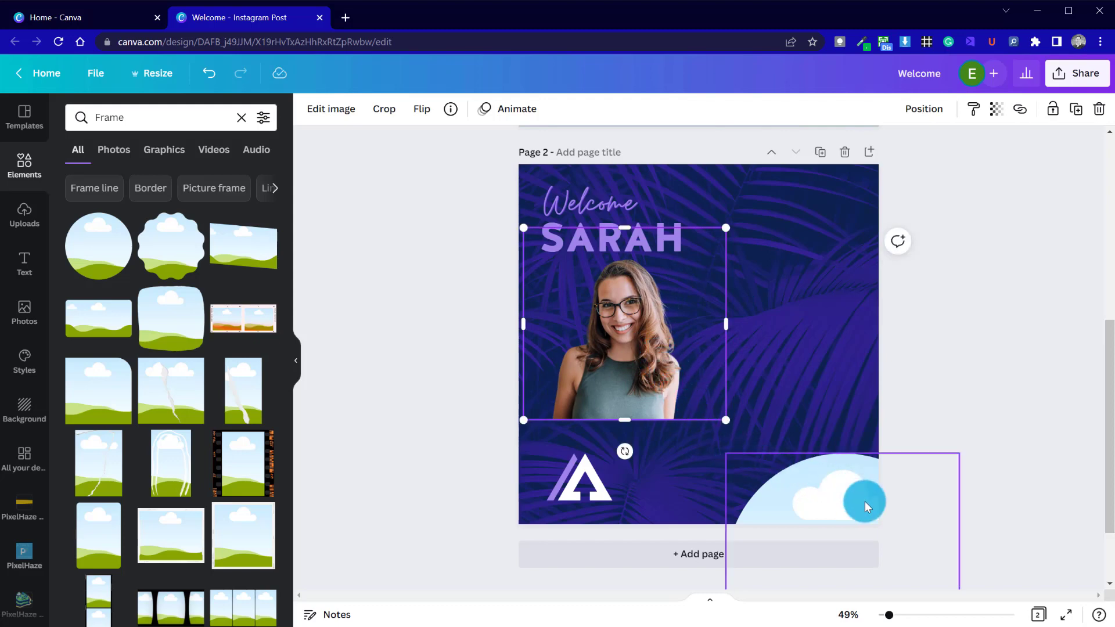
left_click_drag(865, 503, 828, 322)
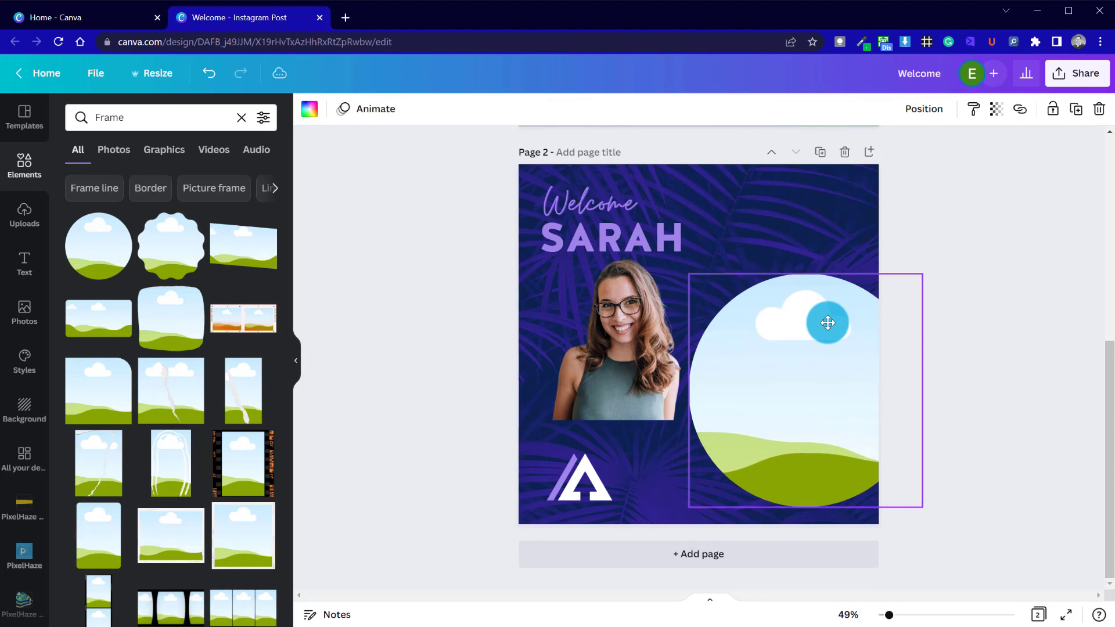
left_click(402, 364)
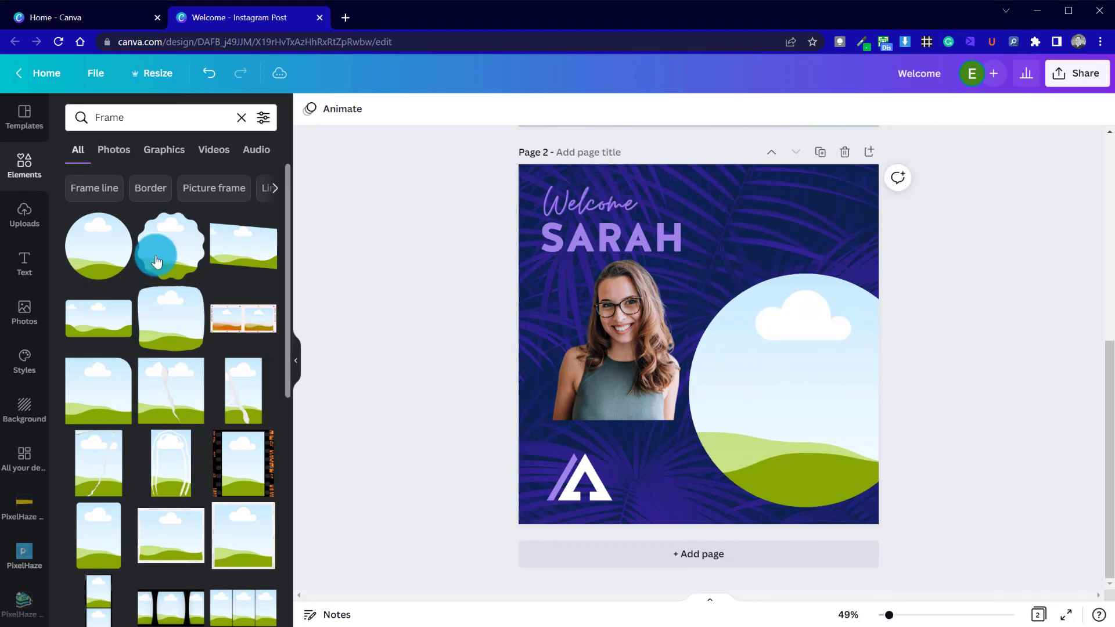
Step: Search the elements for "stone texture" and fill the circular frame with the grey gravel photo
left_click(26, 175)
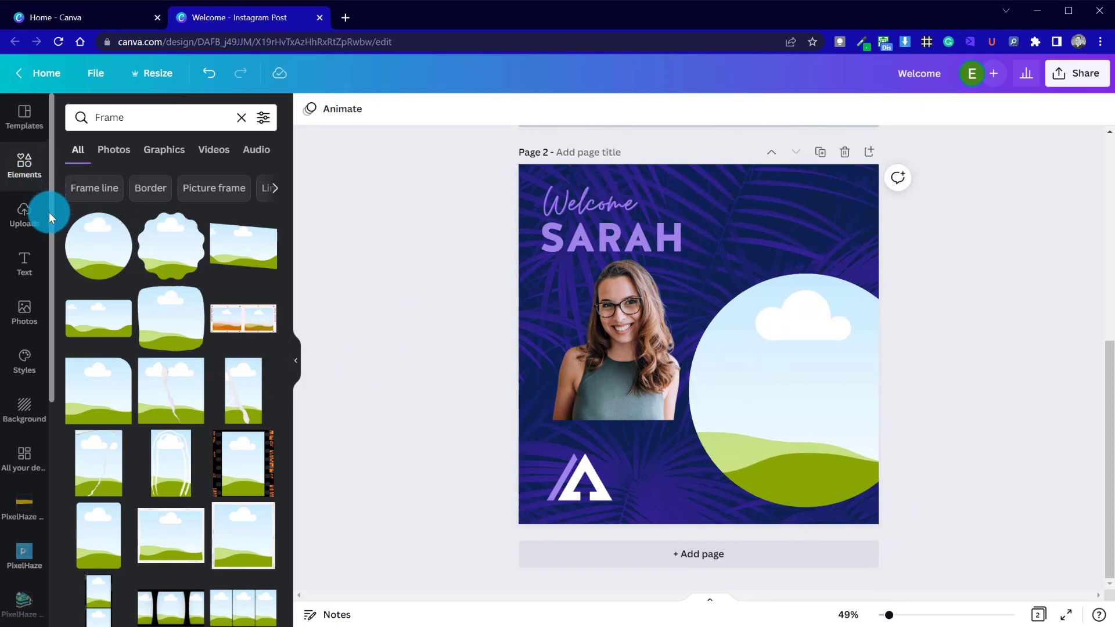
left_click(244, 119)
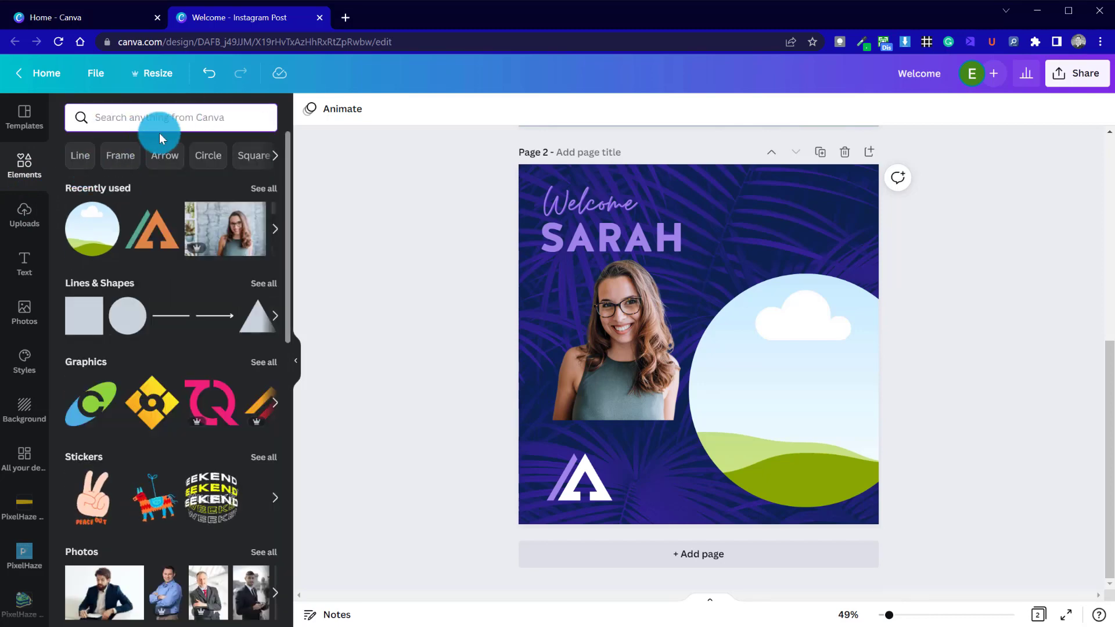
type("st")
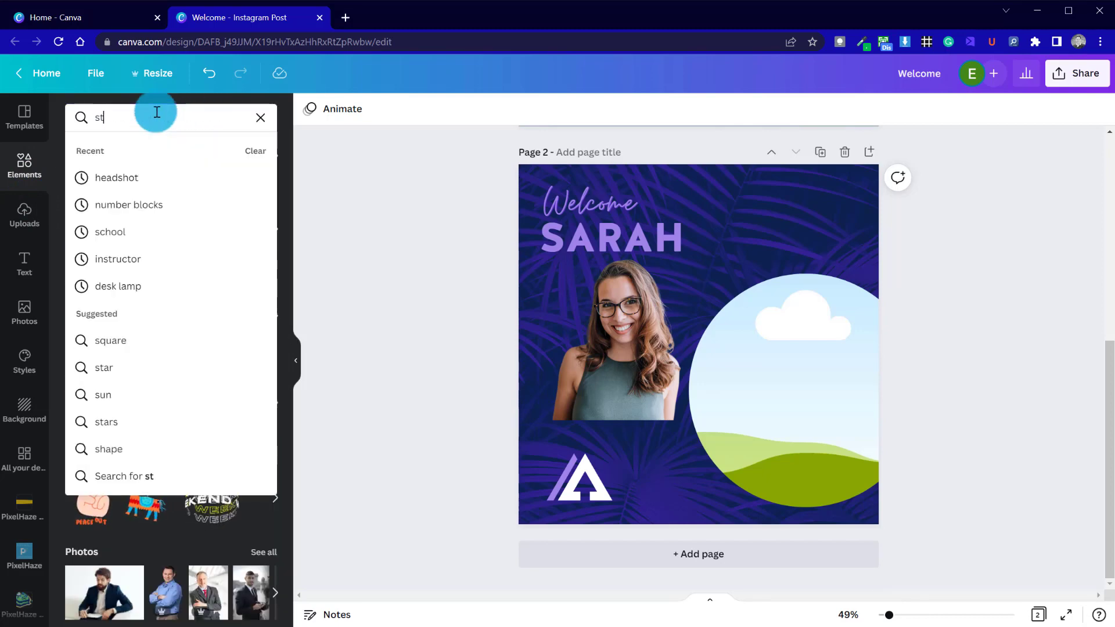
type("one texture")
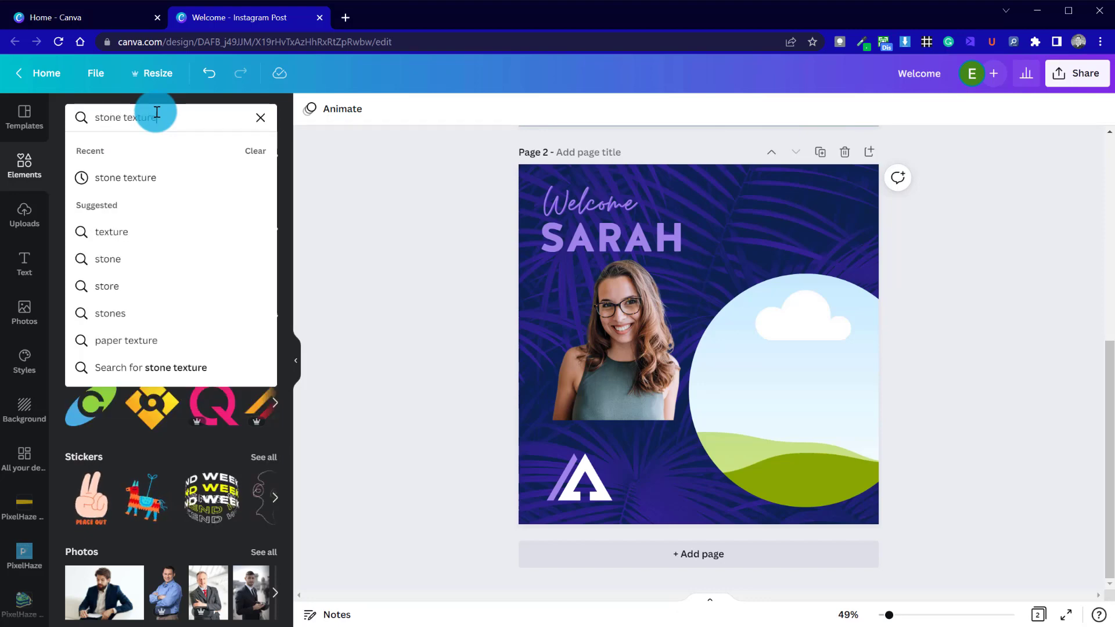
key("Return")
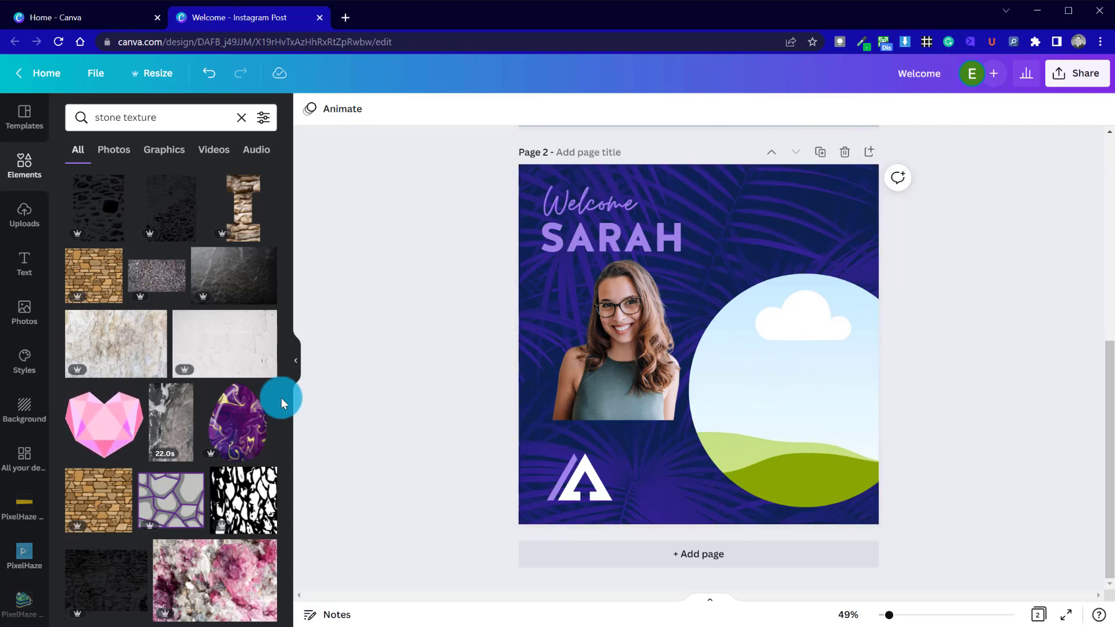
left_click(144, 285)
left_click_drag(779, 370, 822, 463)
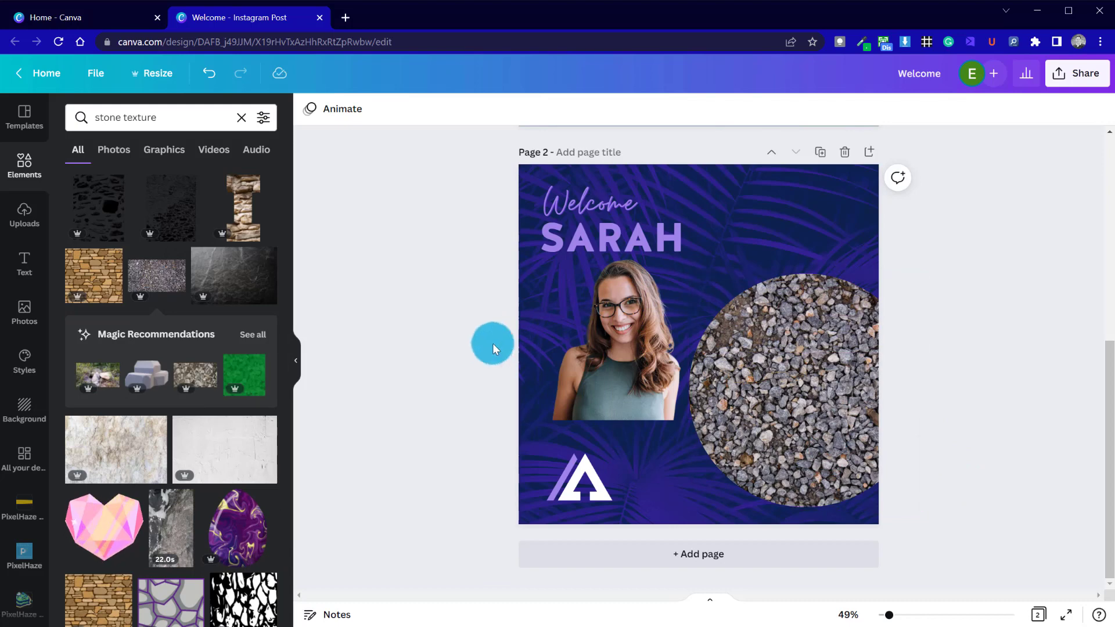
Step: Apply the Fuchsia duotone effect to the gravel photo in the circular frame and open the effect's colour controls
left_click(729, 423)
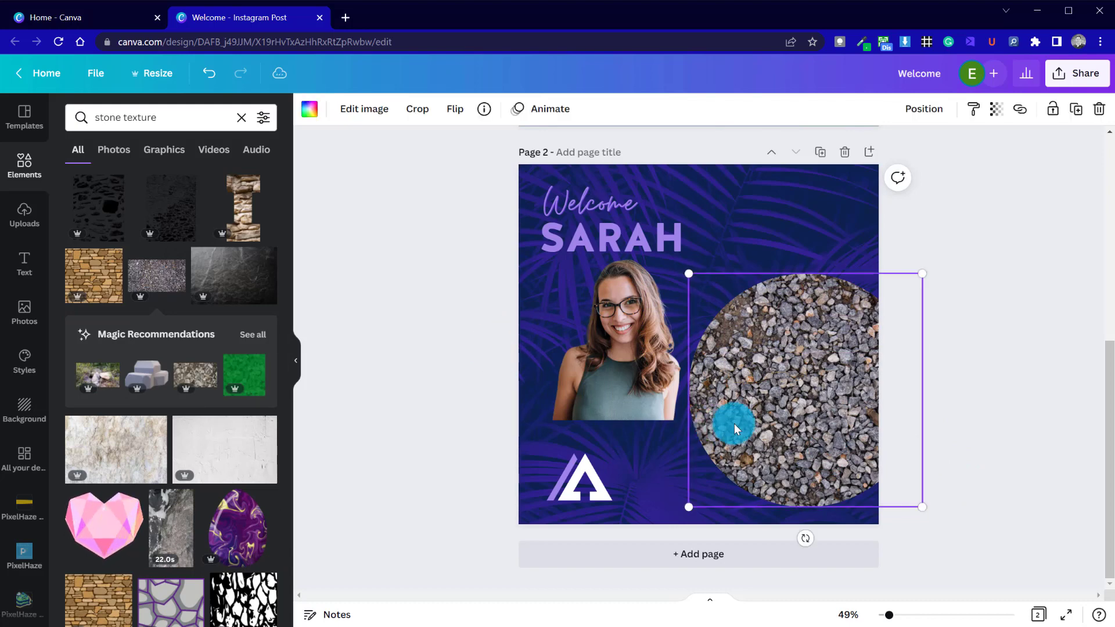
left_click(367, 111)
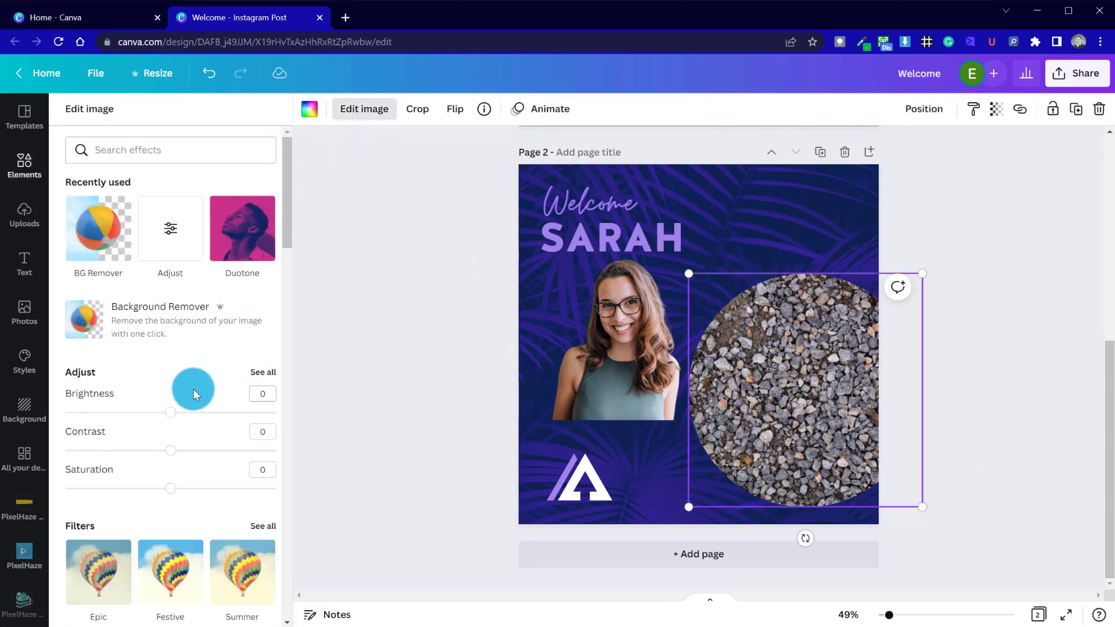
left_click_drag(296, 218, 283, 423)
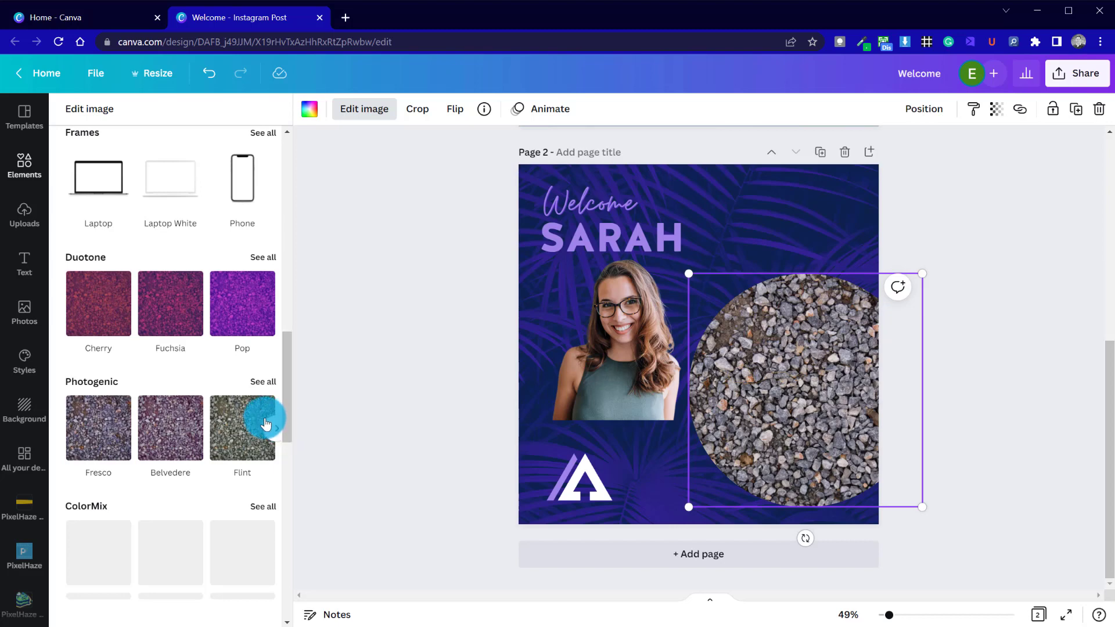
left_click(265, 303)
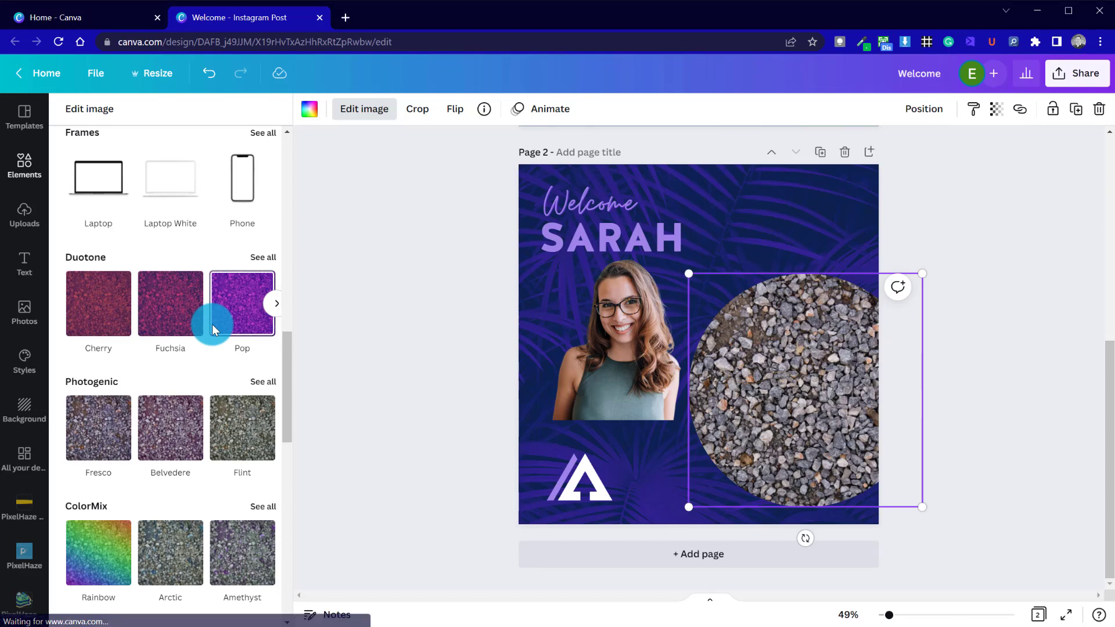
left_click(180, 323)
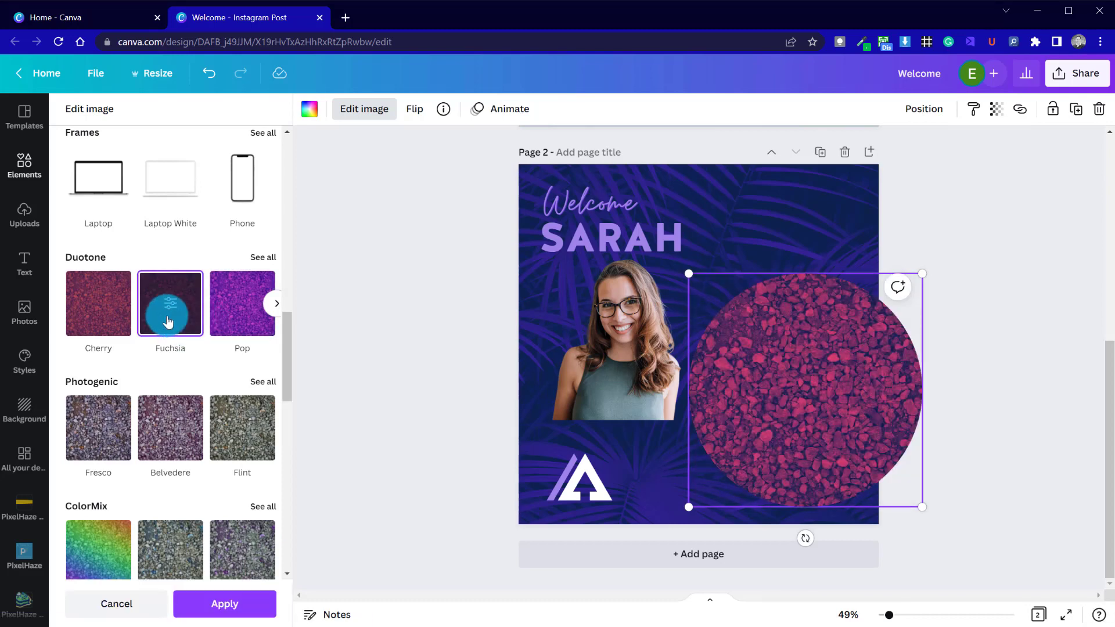
left_click(168, 321)
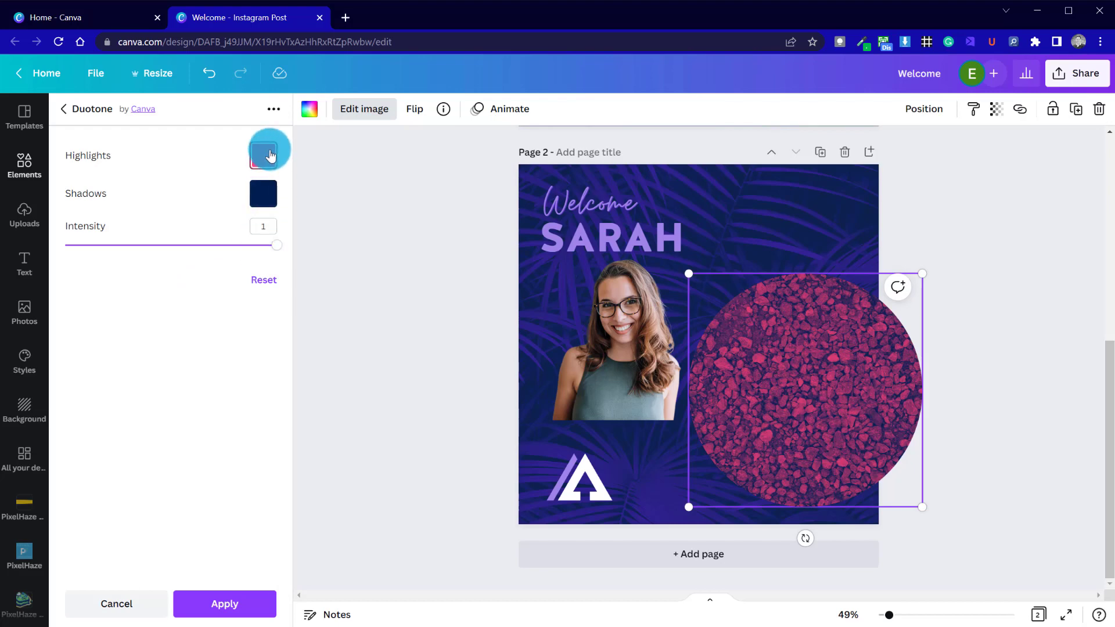
Step: Set the duotone highlights to the document's purple and lighten them to the custom lavender #CEBCFF
left_click(270, 154)
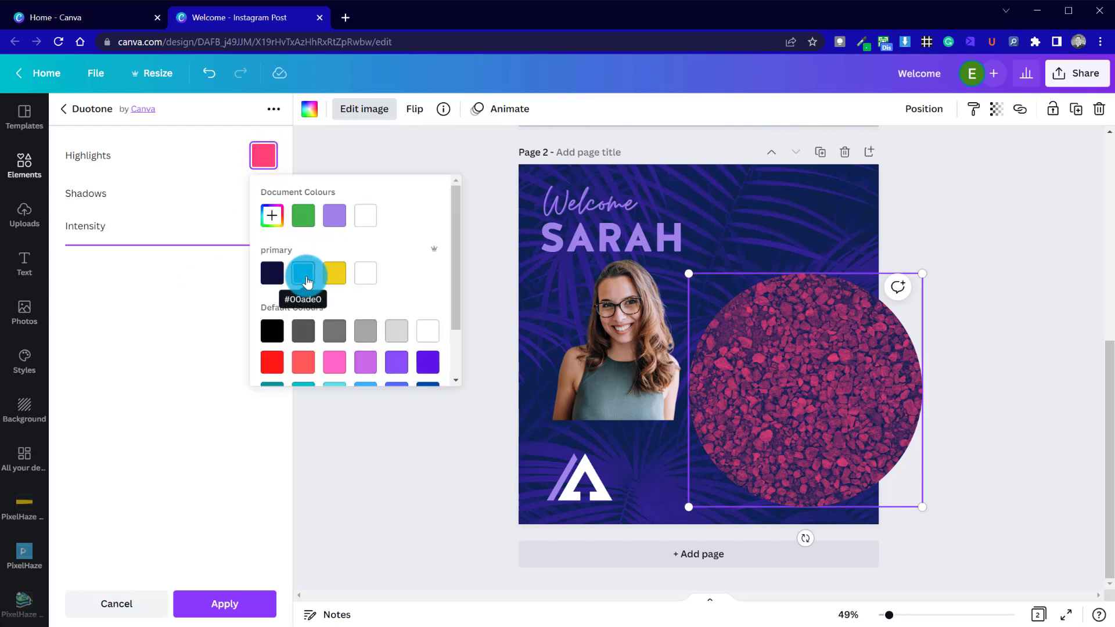
left_click(326, 213)
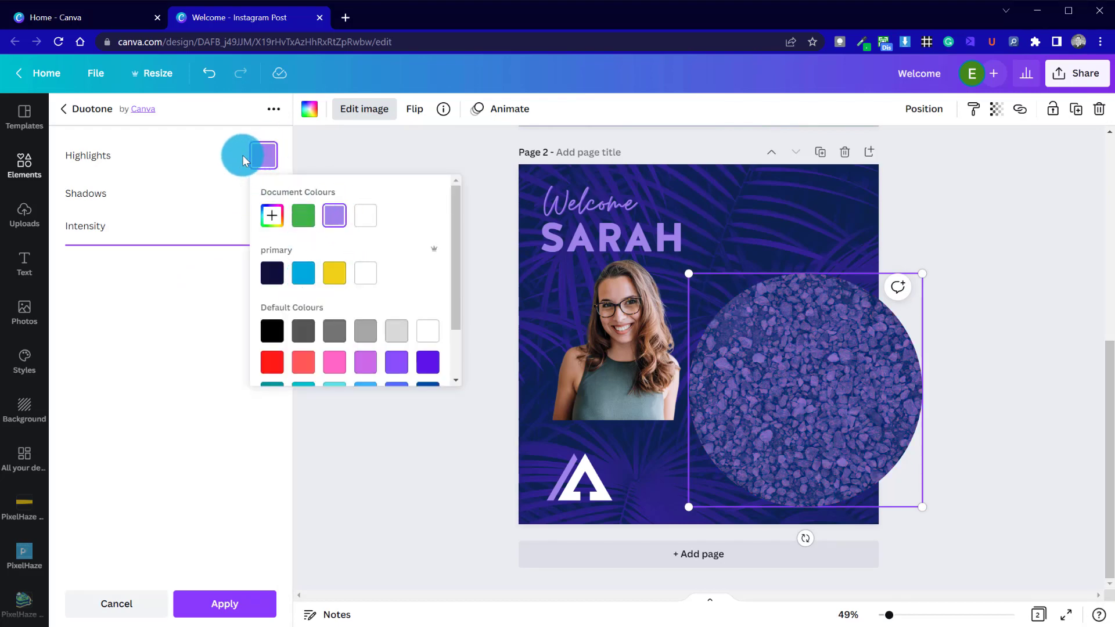
left_click(271, 216)
left_click_drag(326, 251, 302, 245)
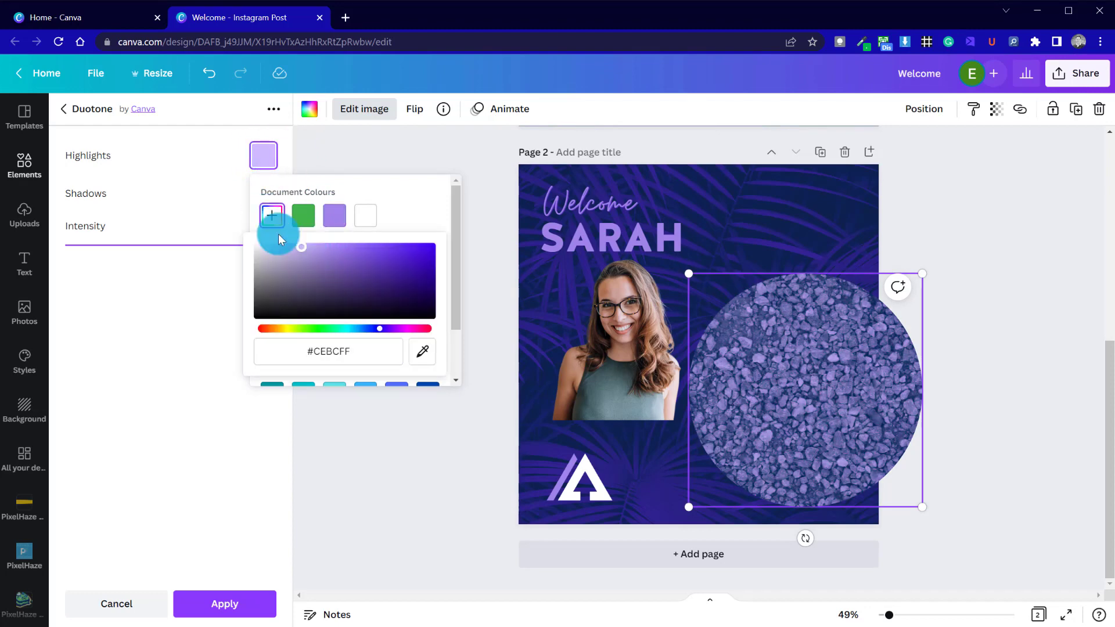
left_click(100, 267)
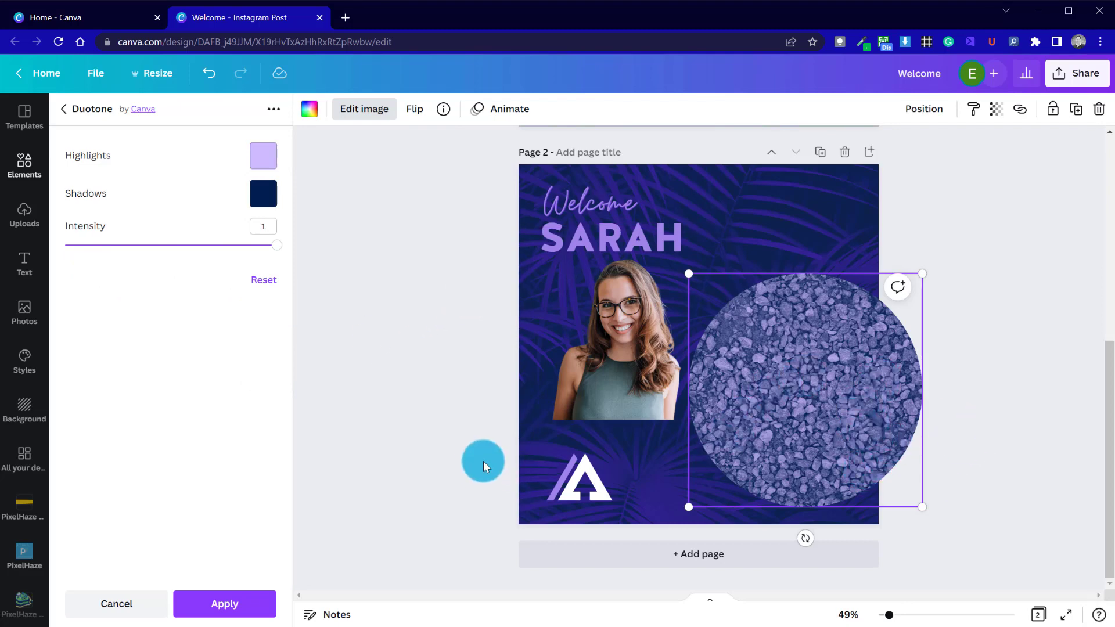
Step: Leave the duotone controls, open the full set of Adjust settings for the gravel photo and try its saturation
left_click(62, 109)
left_click(155, 274)
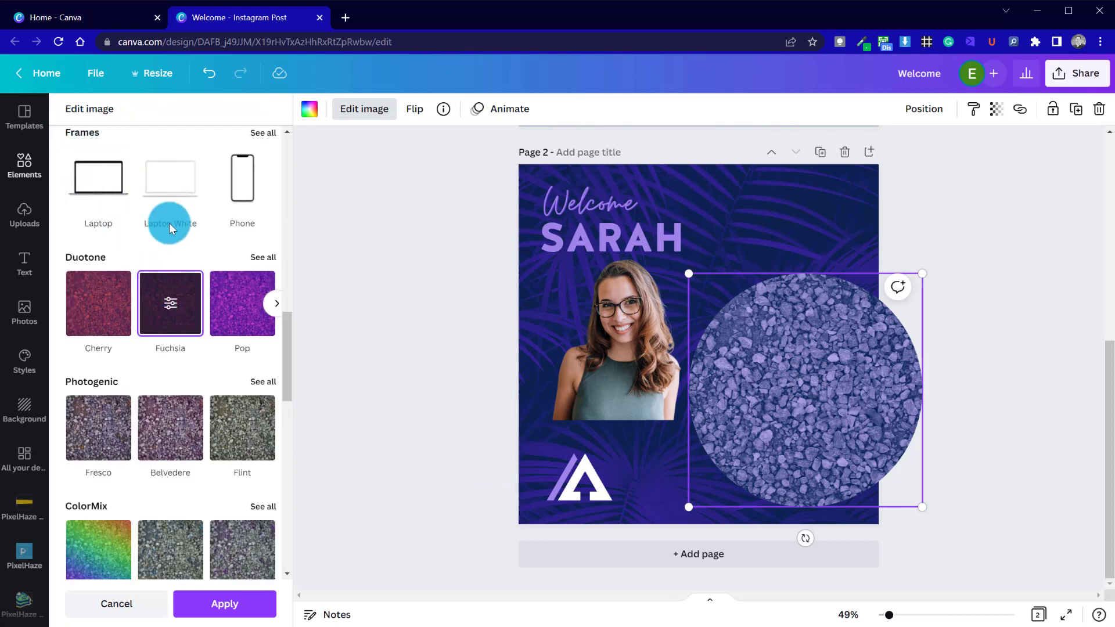
scroll(174, 285, "up", 14)
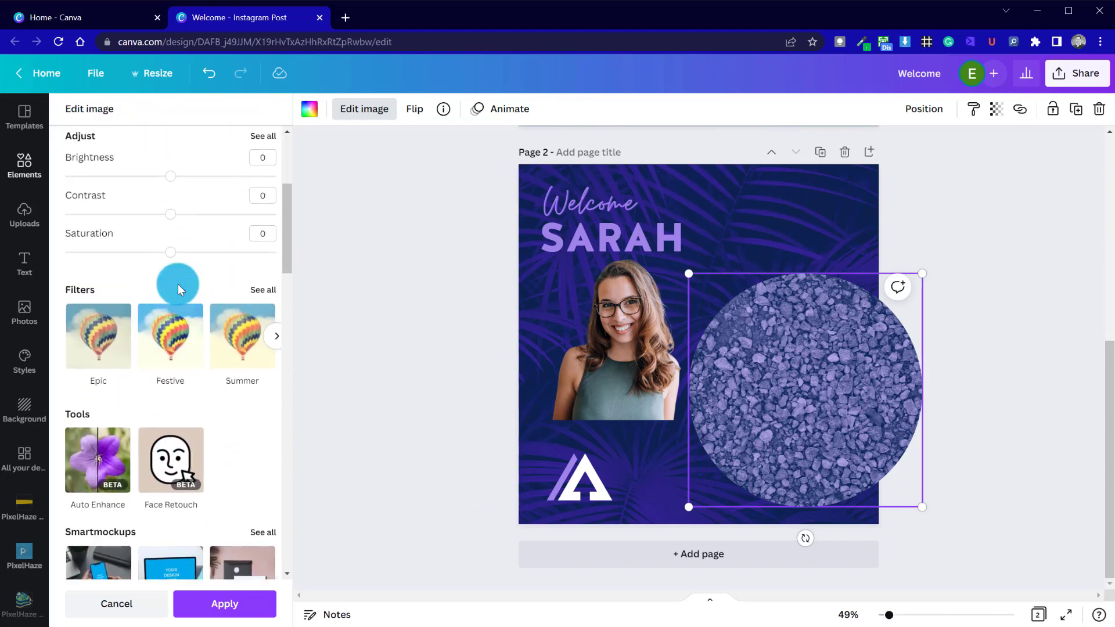
scroll(226, 386, "up", 2)
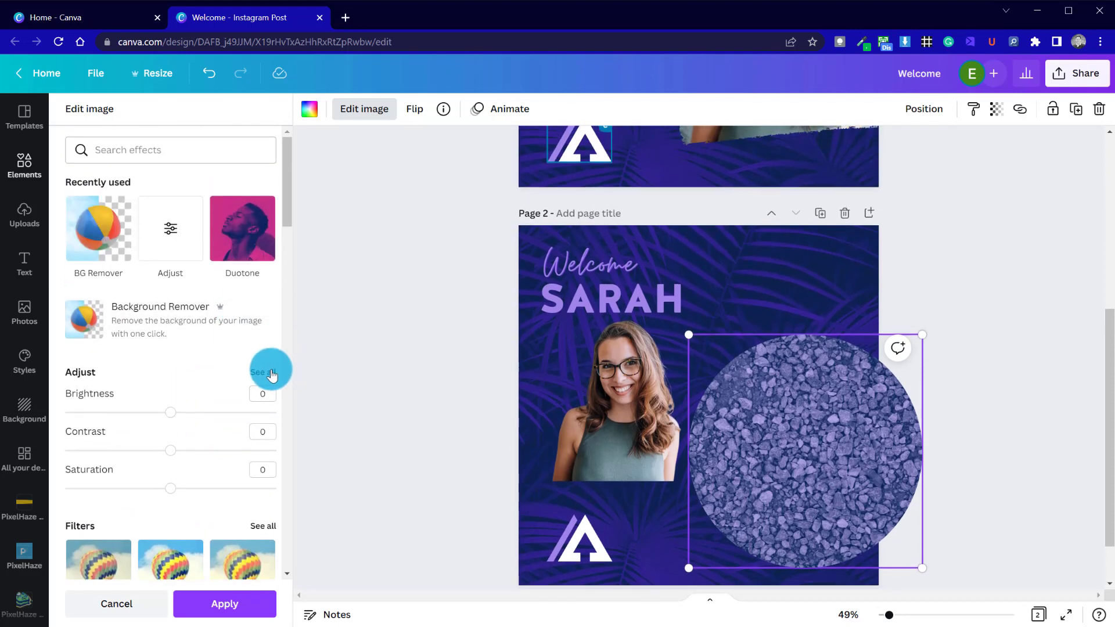
left_click(267, 371)
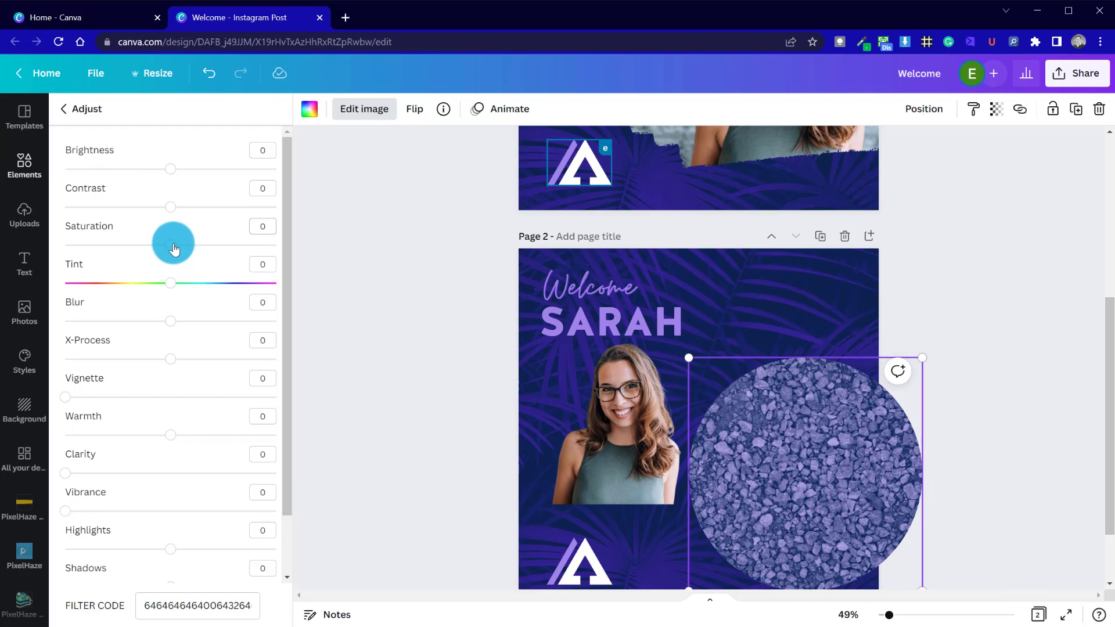
mouse_move(174, 249)
left_mouse_down()
mouse_move(224, 247)
mouse_move(171, 240)
left_mouse_up()
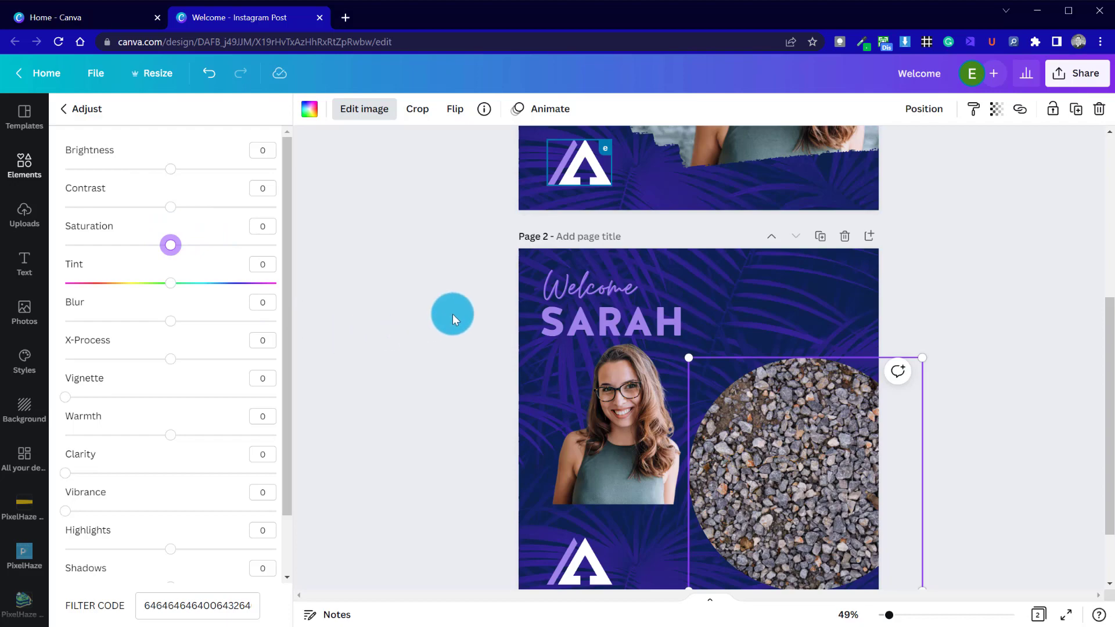
Step: Apply the Violet duotone effect to the gravel photo in the circular frame on page 2
left_click(717, 403)
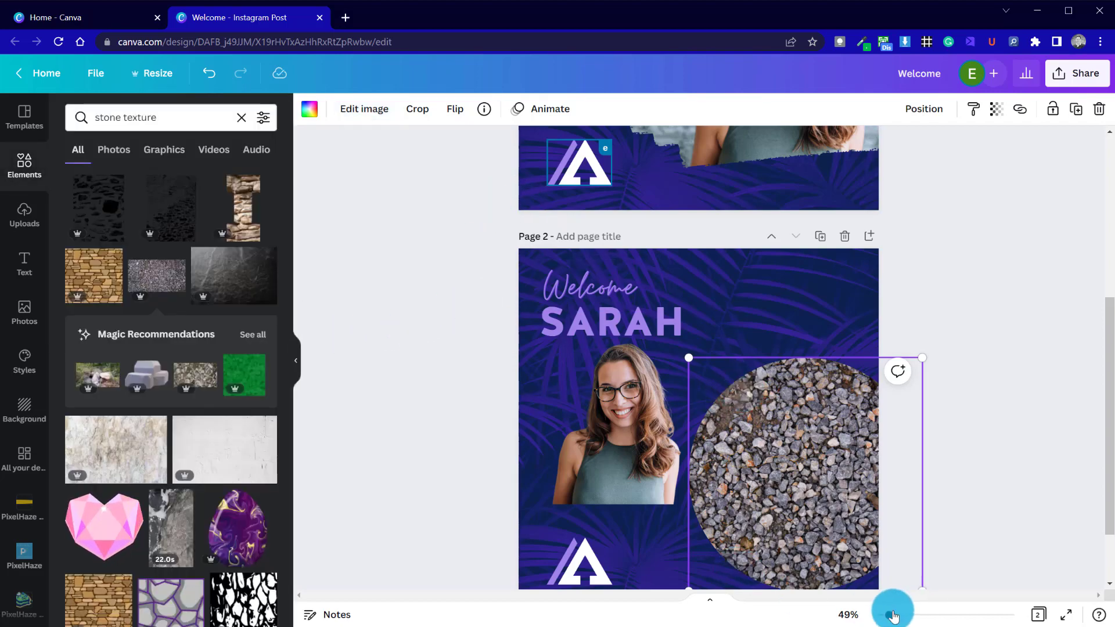
mouse_move(891, 610)
left_mouse_down()
mouse_move(973, 607)
mouse_move(883, 607)
left_mouse_up()
scroll(842, 456, "down", 2)
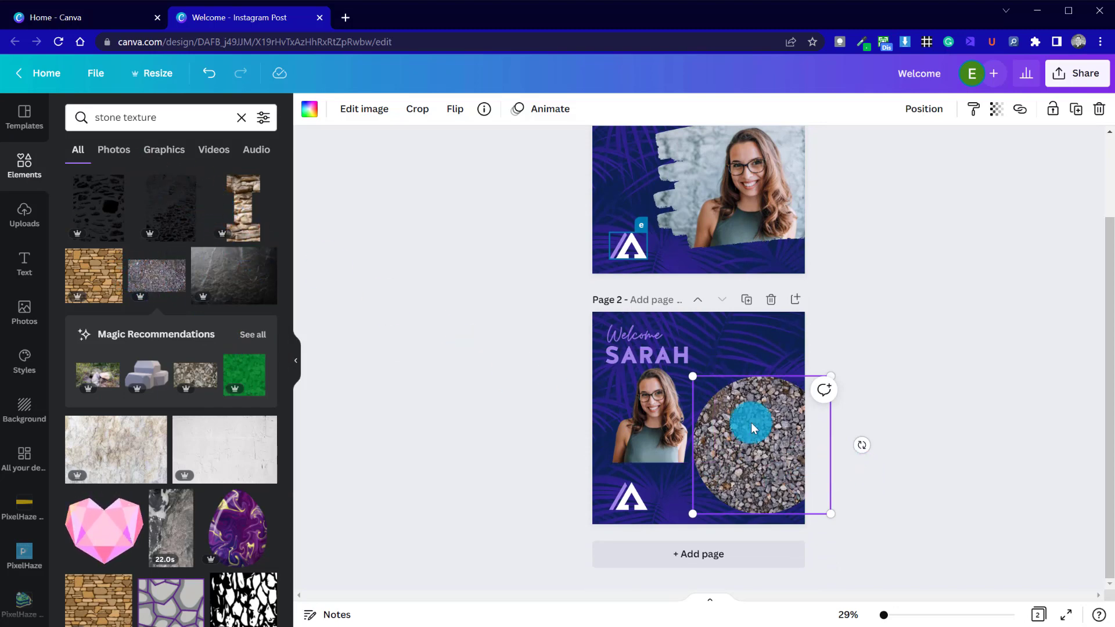
left_click(363, 107)
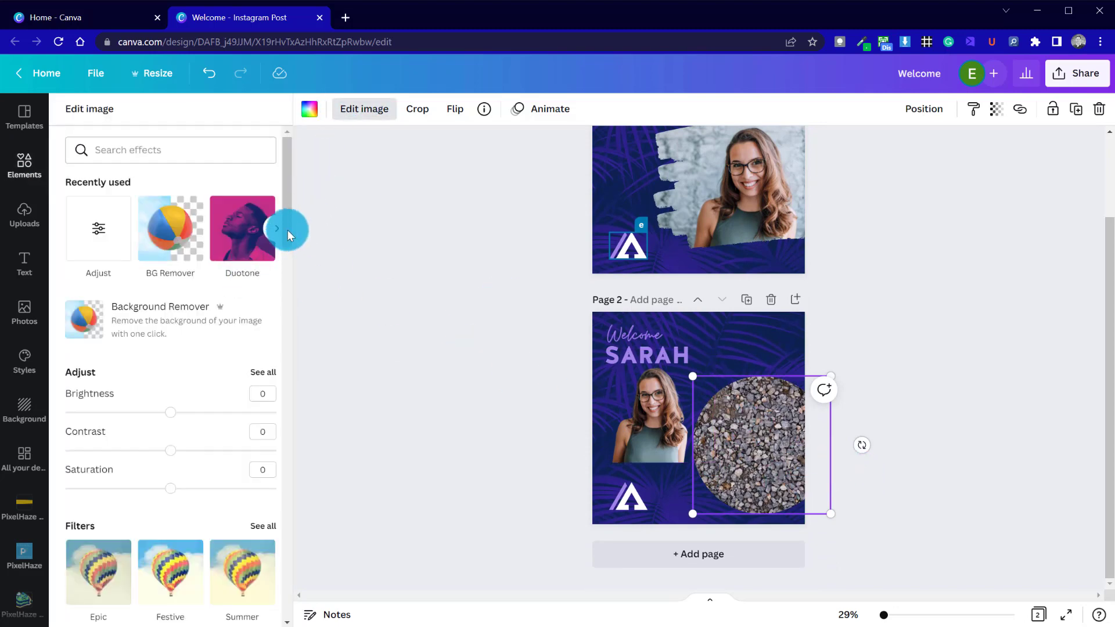
left_click(251, 249)
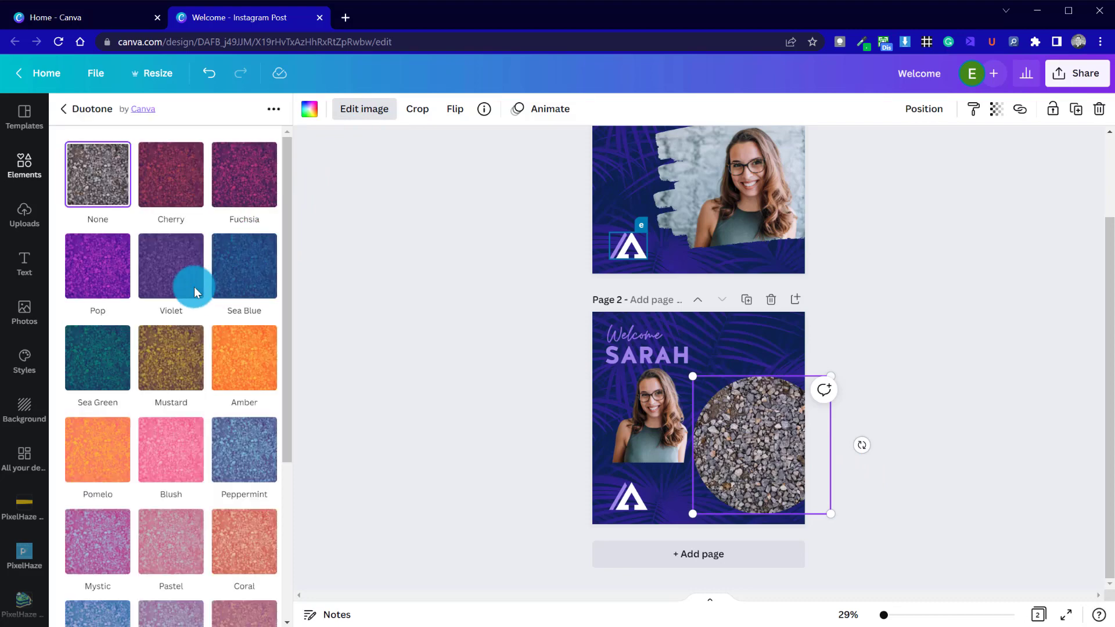
left_click(158, 277)
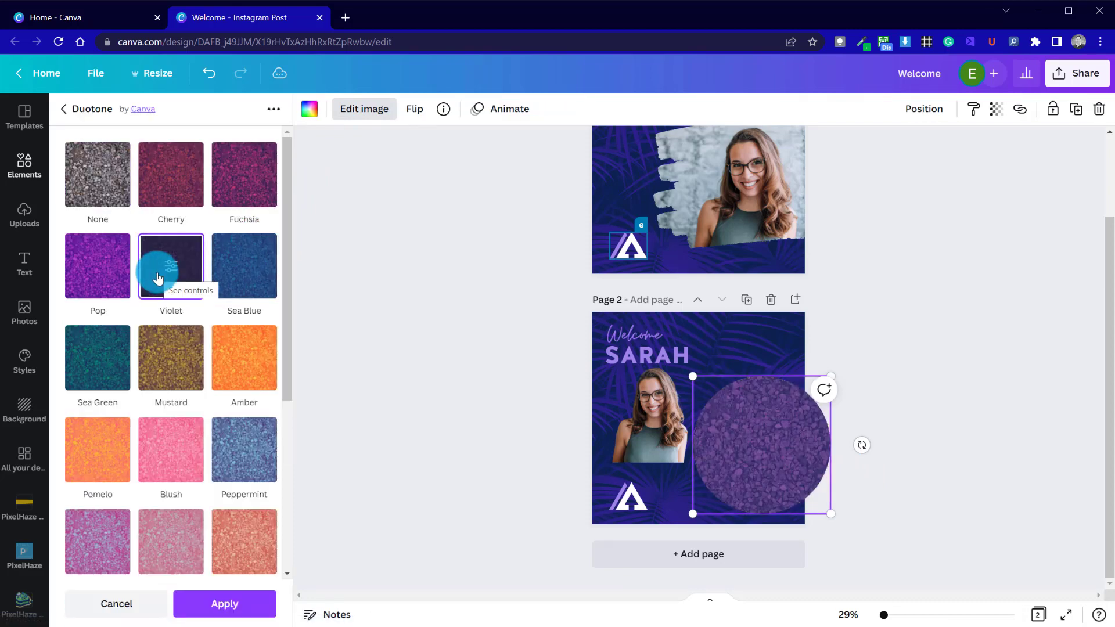
Step: Set the Violet duotone's highlights to the light purple #DBAAF8 and its intensity to 1
left_click(166, 270)
left_click(252, 166)
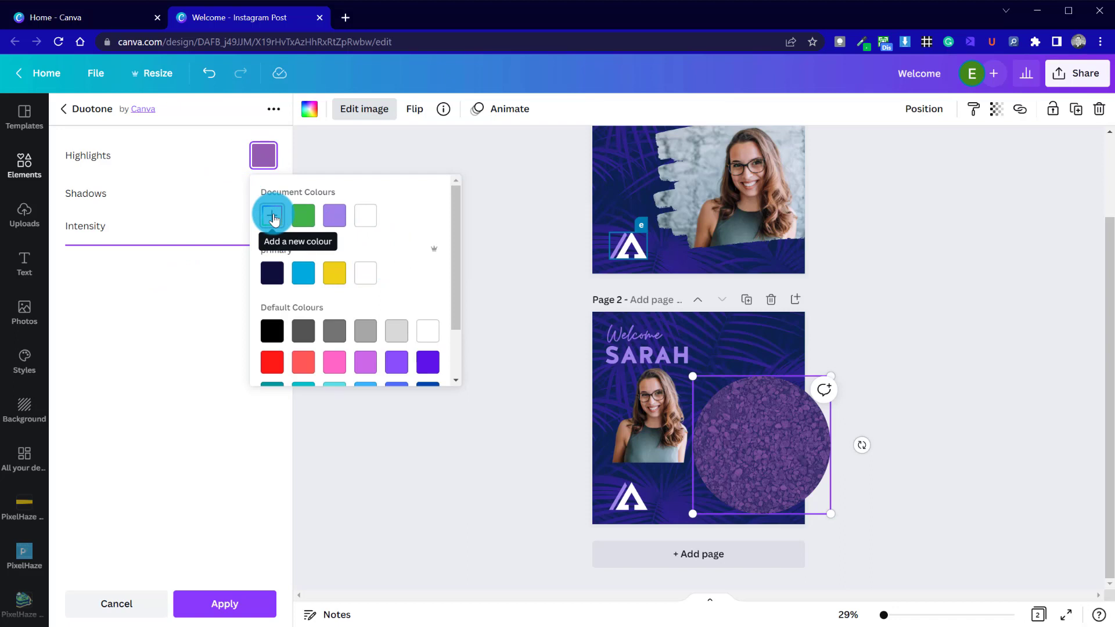
left_click(272, 216)
left_click(312, 249)
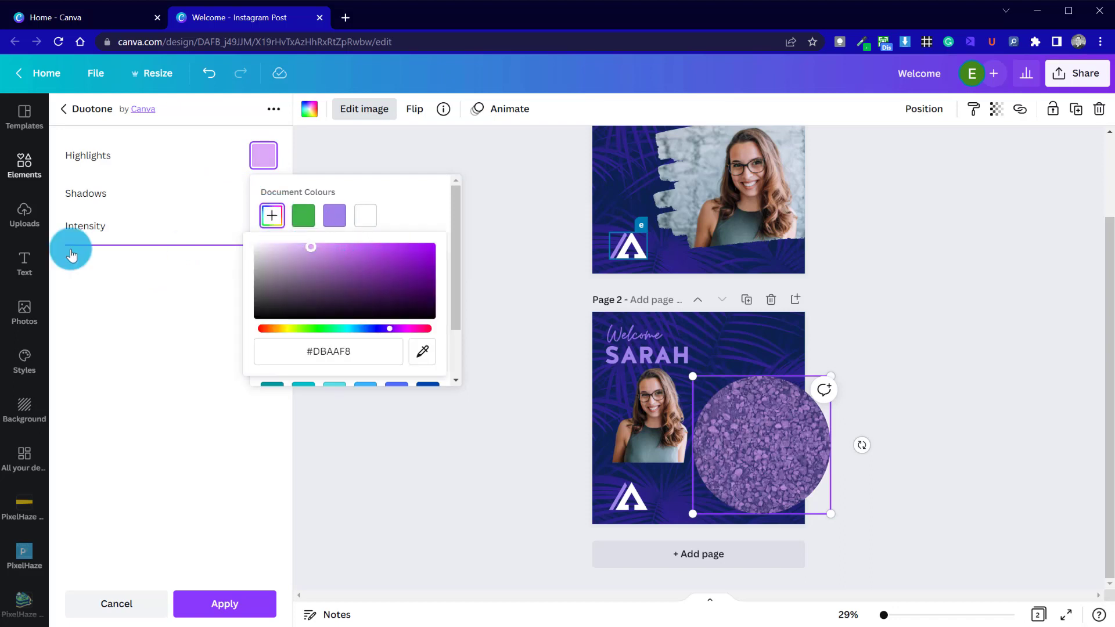
left_click(212, 249)
left_click_drag(284, 247, 336, 251)
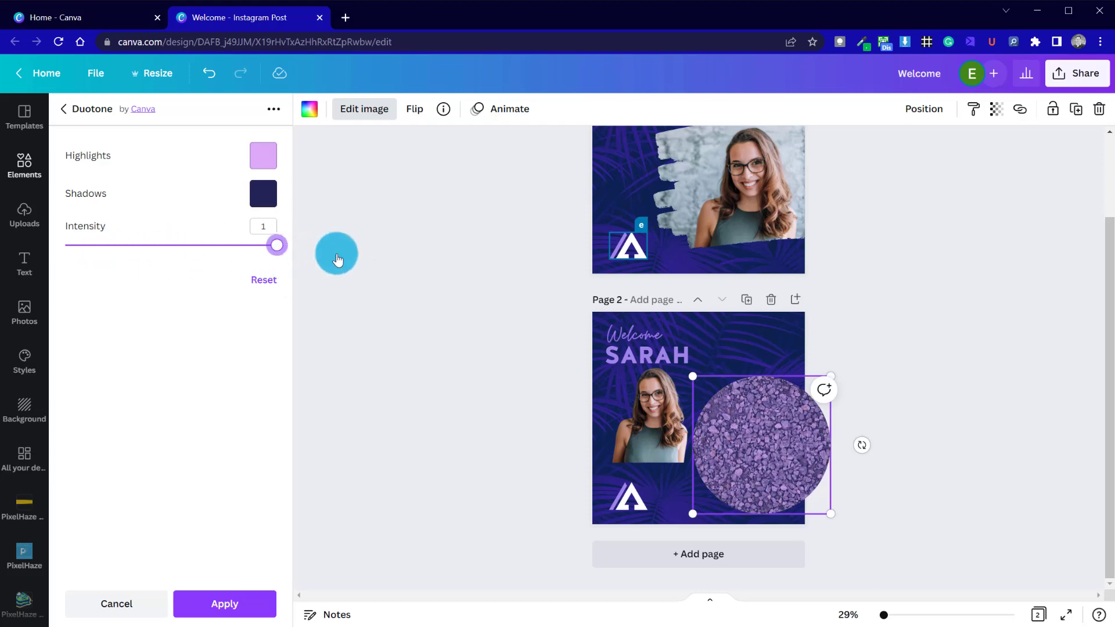
Step: Darken the duotone's shadows to the custom navy #0A0B29 and leave the effect settings
left_click(263, 193)
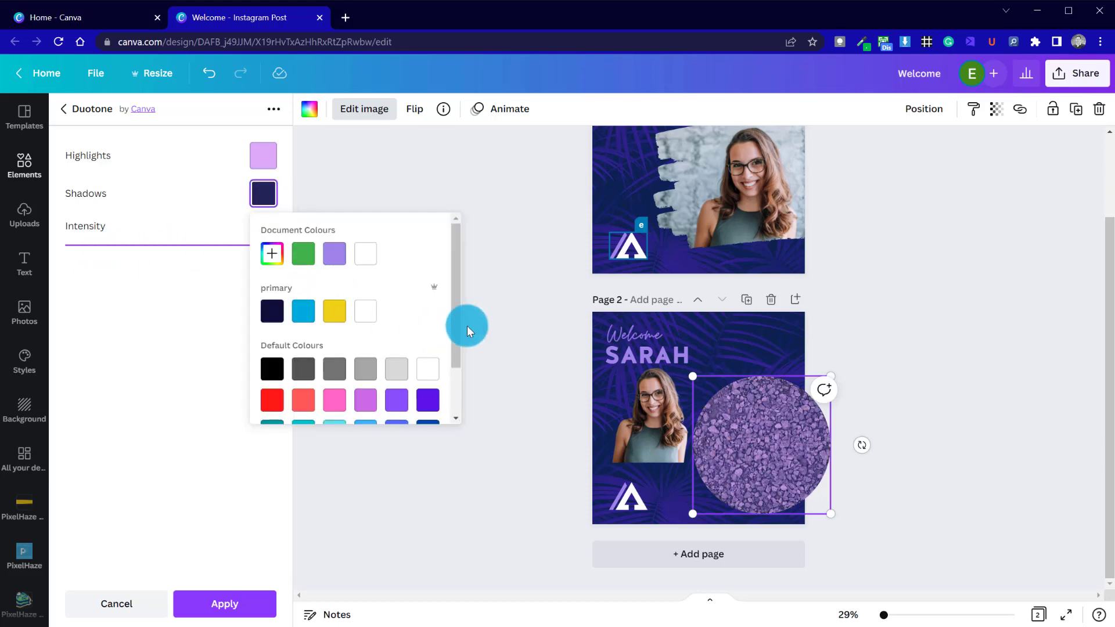
left_click(273, 254)
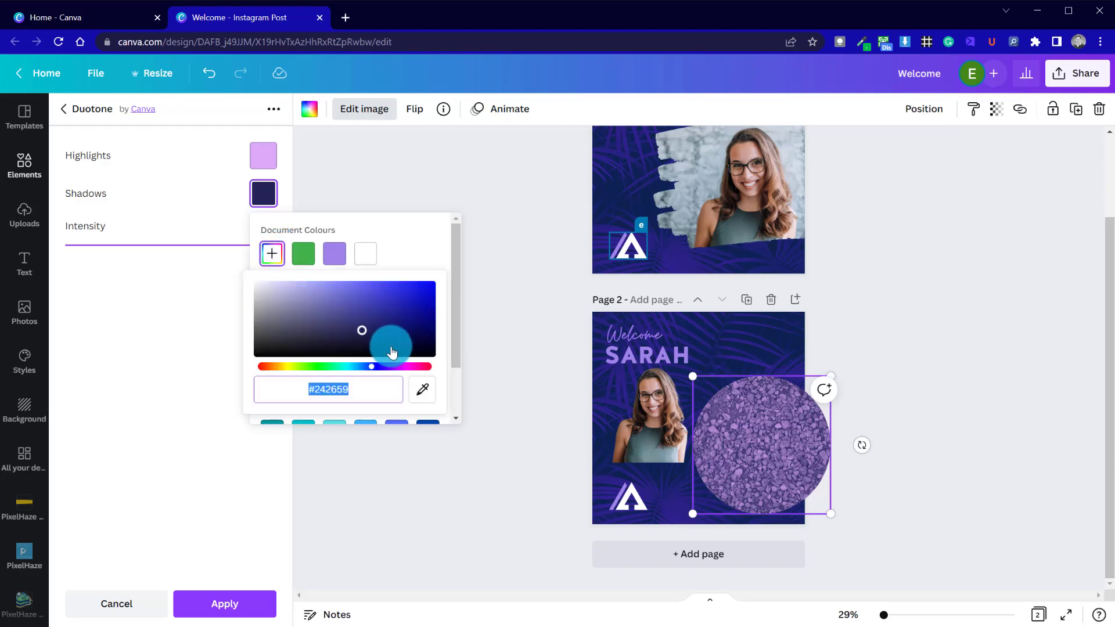
left_click(369, 340)
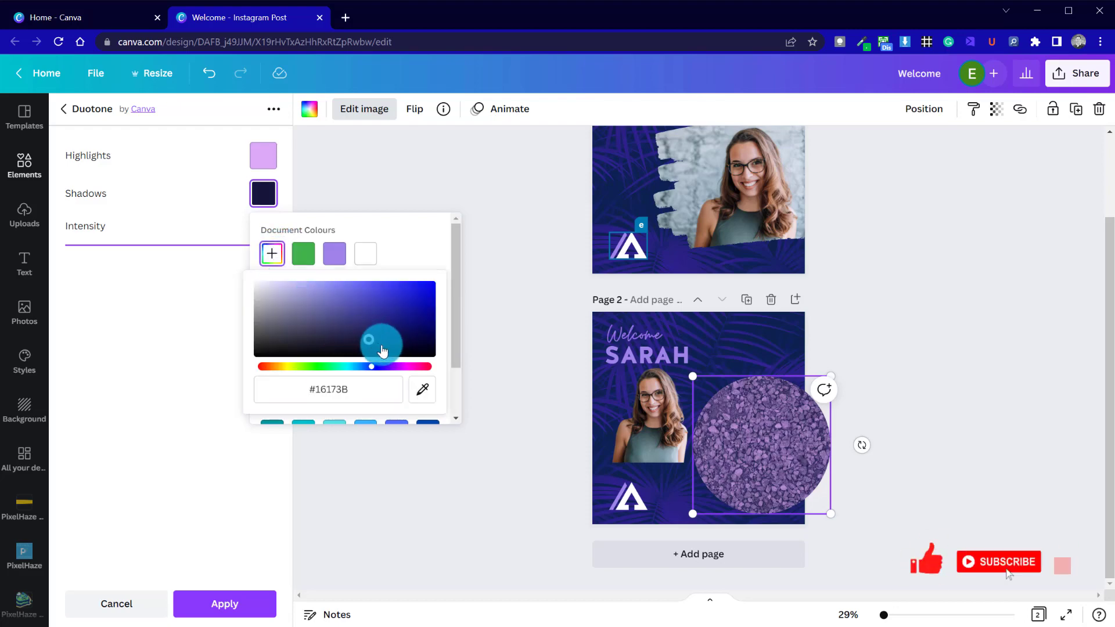
left_click_drag(381, 346, 391, 345)
left_click(176, 414)
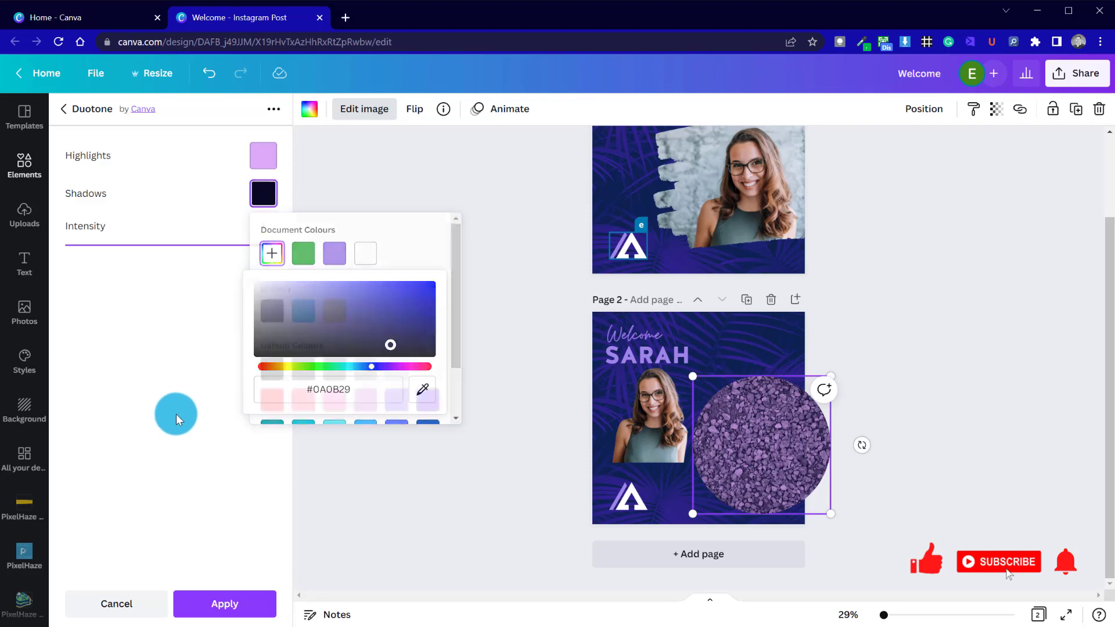
left_click(989, 453)
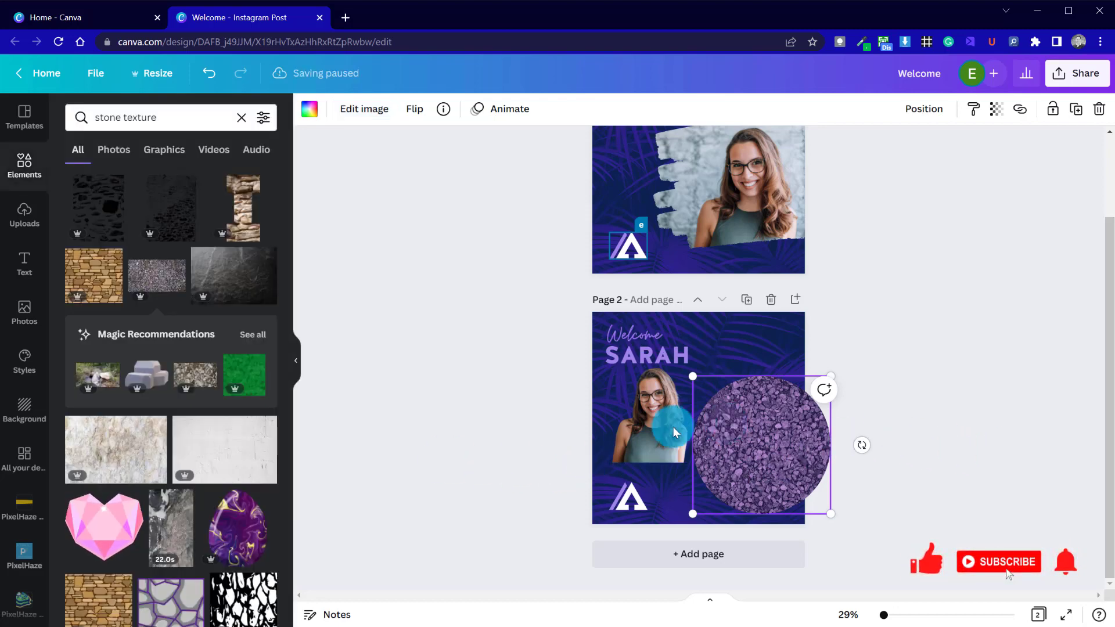
Step: Bring the cut-out portrait to the front and place it at the left edge of page 2, below the name heading
left_click(501, 433)
mouse_move(632, 435)
left_mouse_down()
mouse_move(742, 465)
mouse_move(637, 436)
mouse_move(654, 433)
left_mouse_up()
right_click(654, 434)
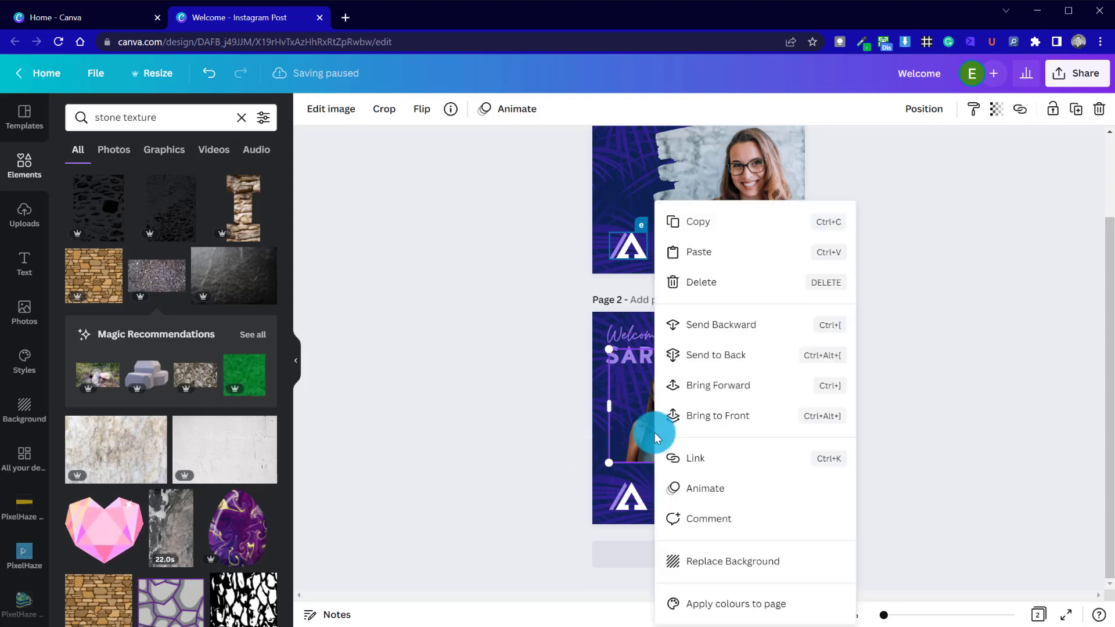
left_click(705, 414)
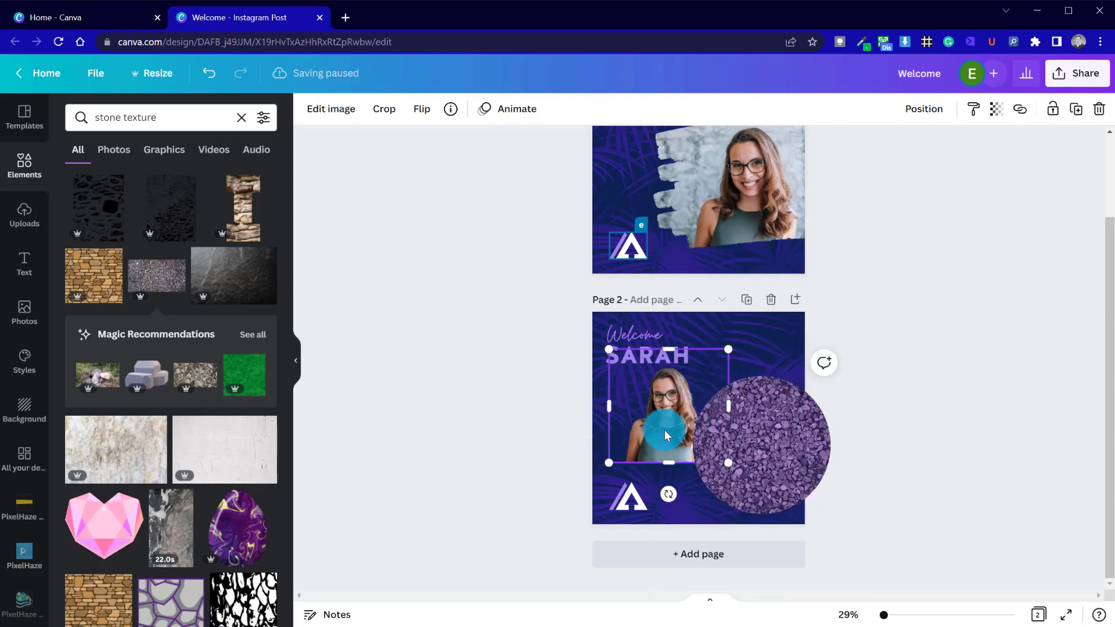
left_click_drag(651, 442, 633, 428)
left_click(845, 461)
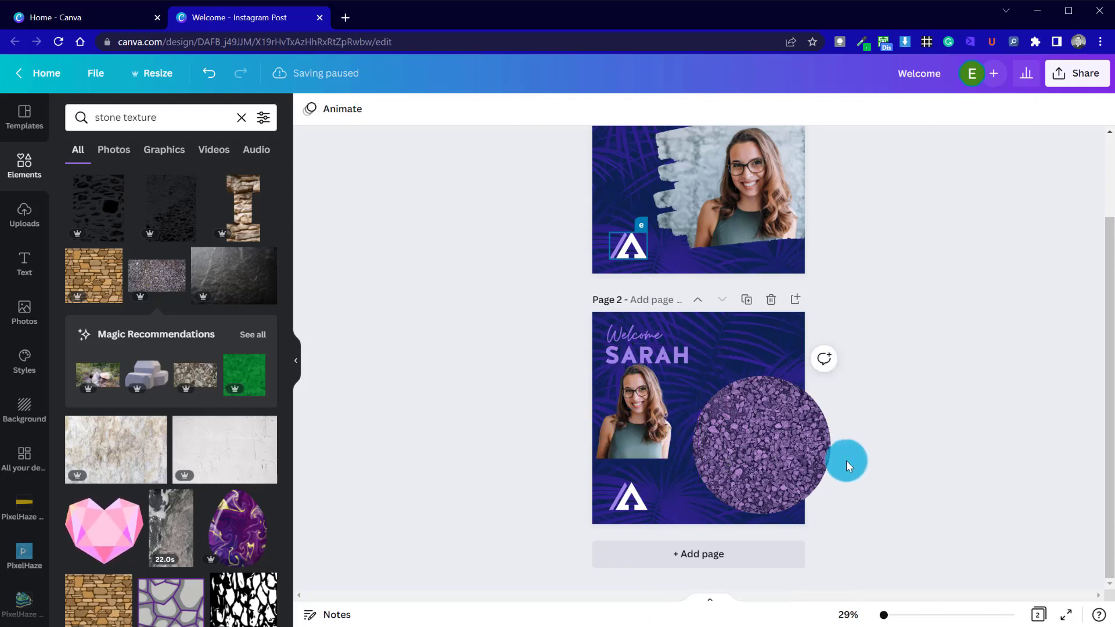
Step: Move the gravel circle into the lower-right corner of page 2 and enlarge it so it runs off the page edges
left_click(787, 436)
left_click_drag(748, 416, 756, 459)
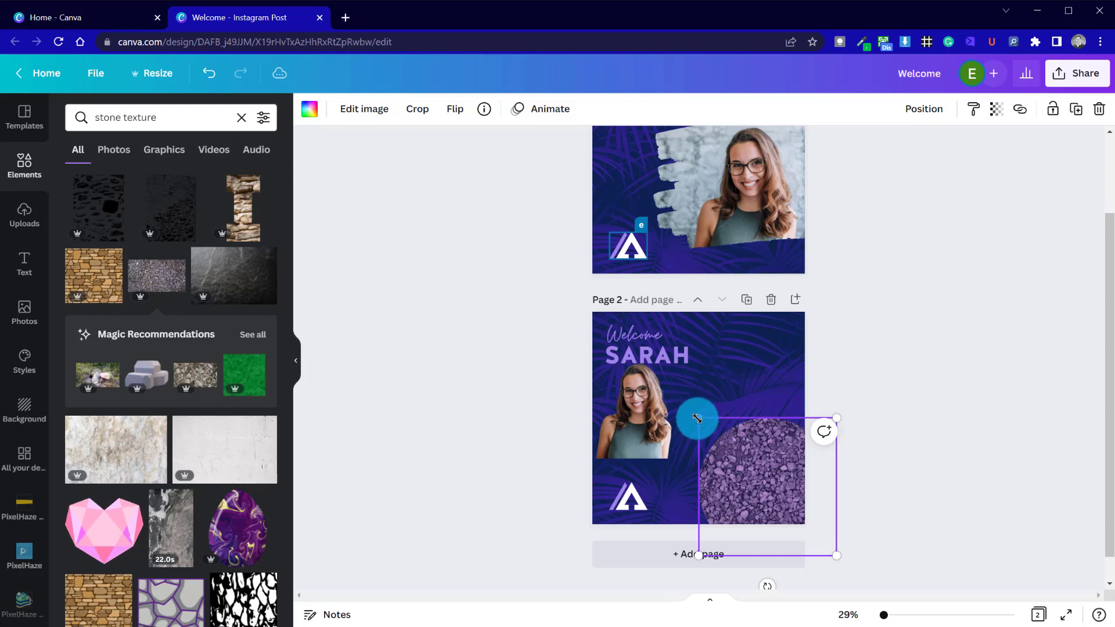
left_click_drag(697, 418, 670, 389)
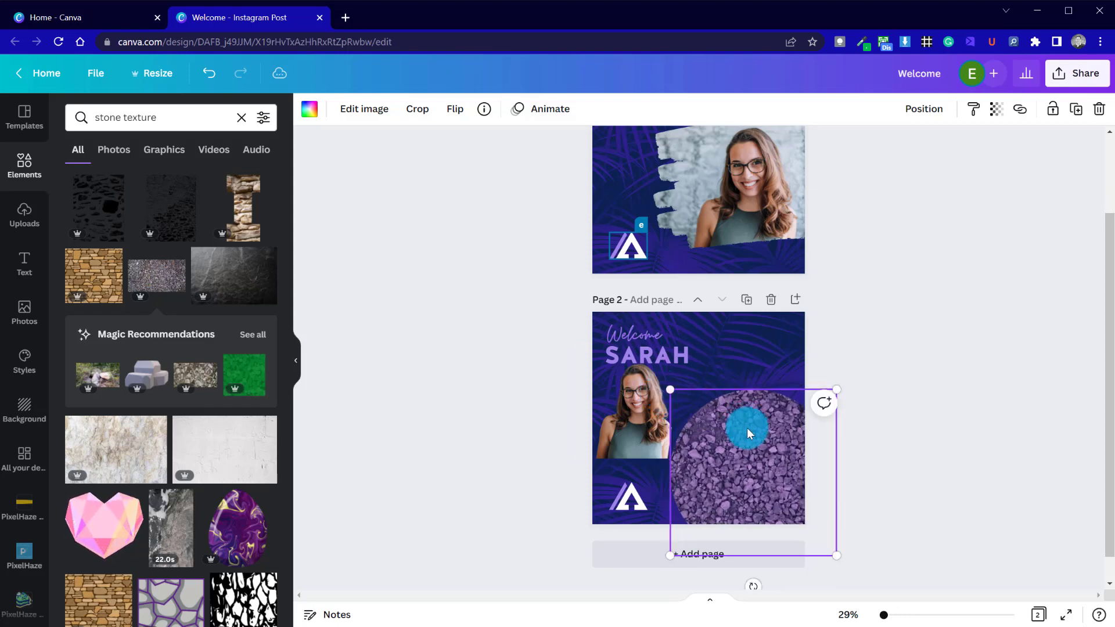
left_click_drag(747, 429, 738, 435)
left_click(991, 416)
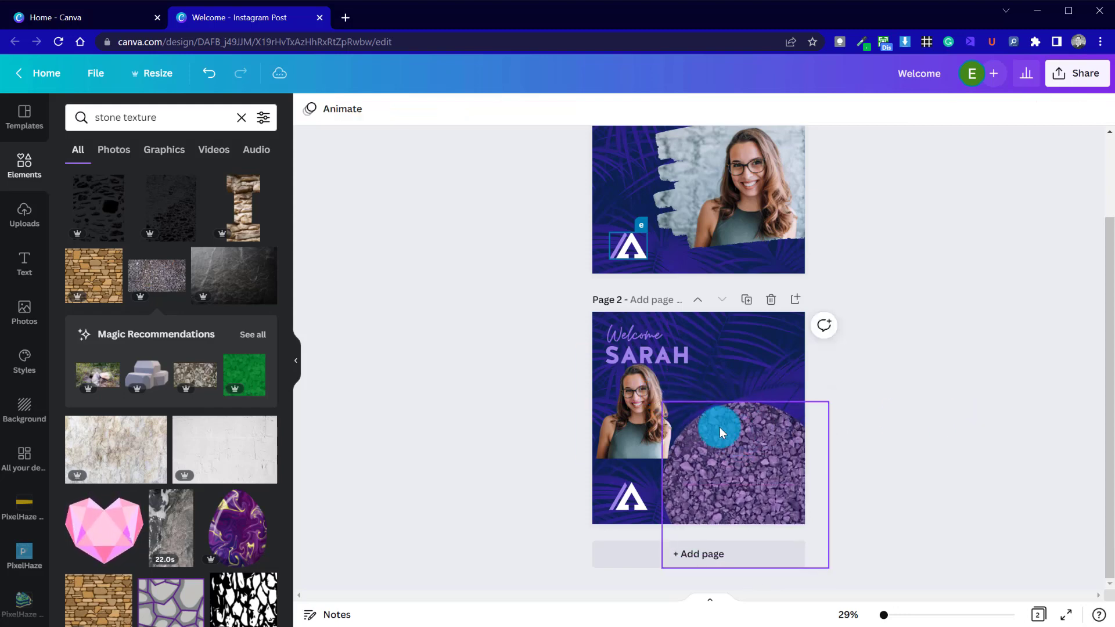
Step: Enlarge the portrait and position it at the page's upper-left edge, overlapping the gravel circle, and select the circle
mouse_move(645, 423)
left_mouse_down()
mouse_move(759, 465)
mouse_move(649, 406)
left_mouse_up()
left_click_drag(709, 451, 788, 525)
left_click_drag(707, 478, 653, 415)
left_click(766, 465)
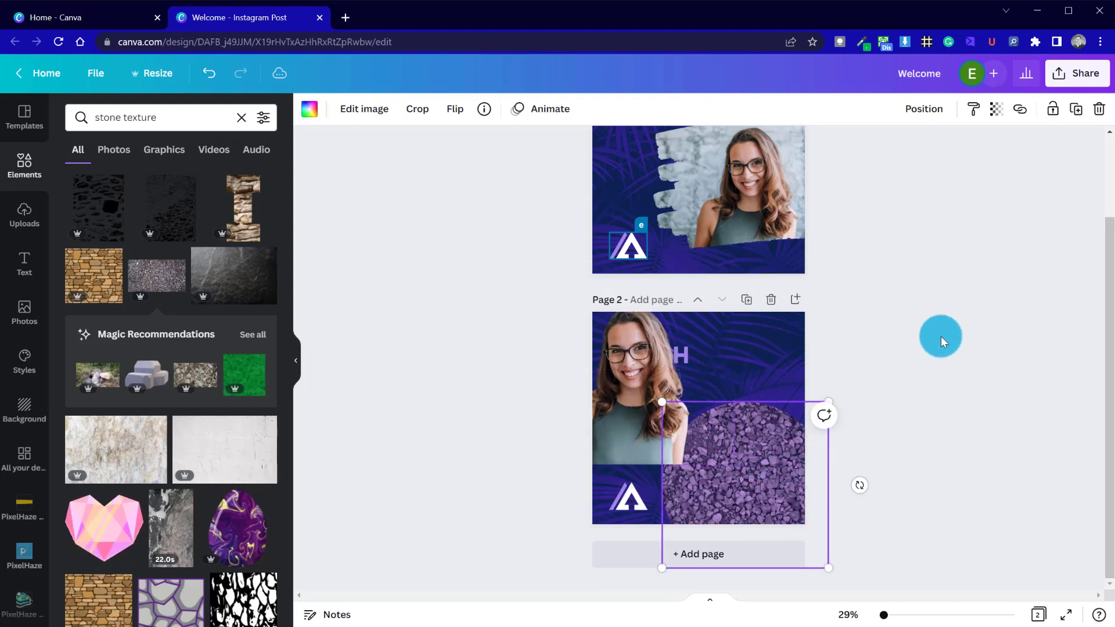
Step: Lock the gravel circle, then place the portrait over it in page 2's lower-right corner and enlarge the portrait slightly
left_click(1051, 109)
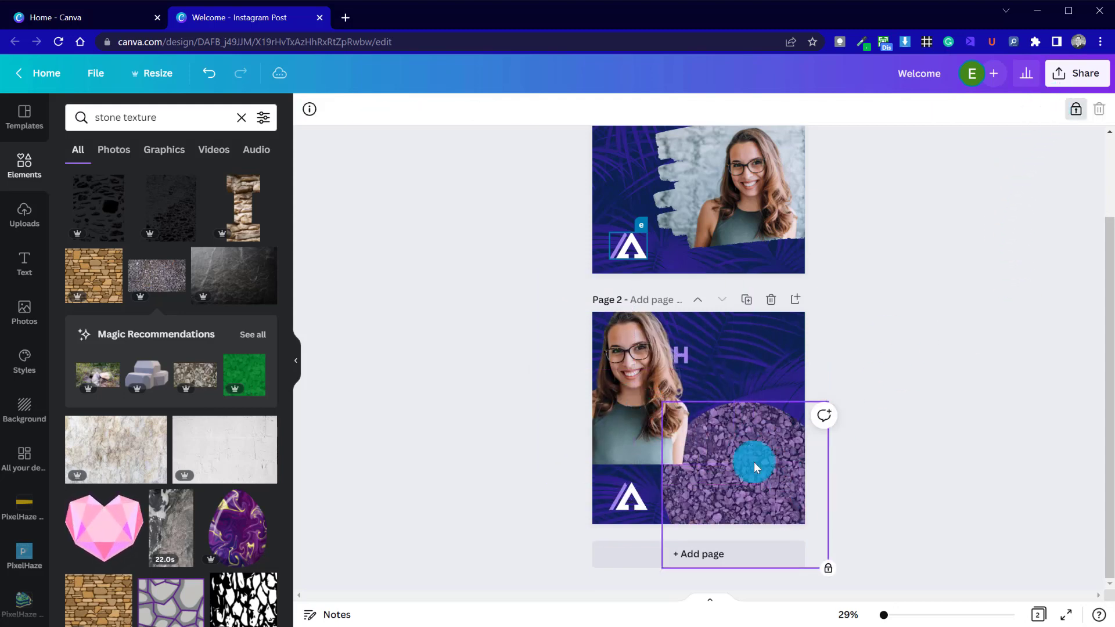
left_click_drag(682, 404, 752, 465)
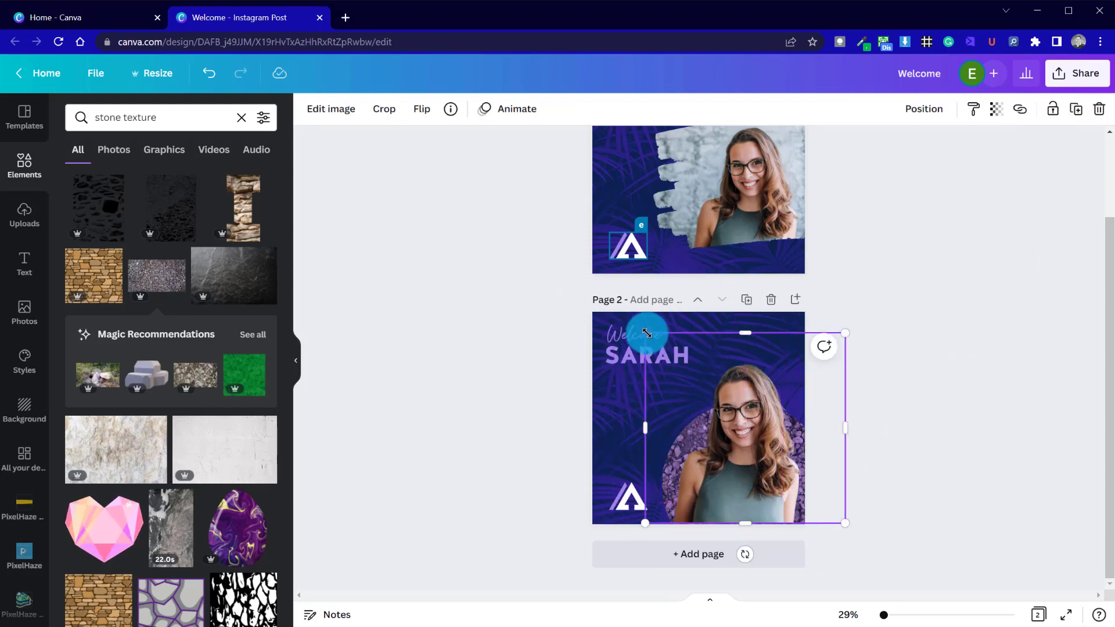
left_click_drag(646, 333, 640, 328)
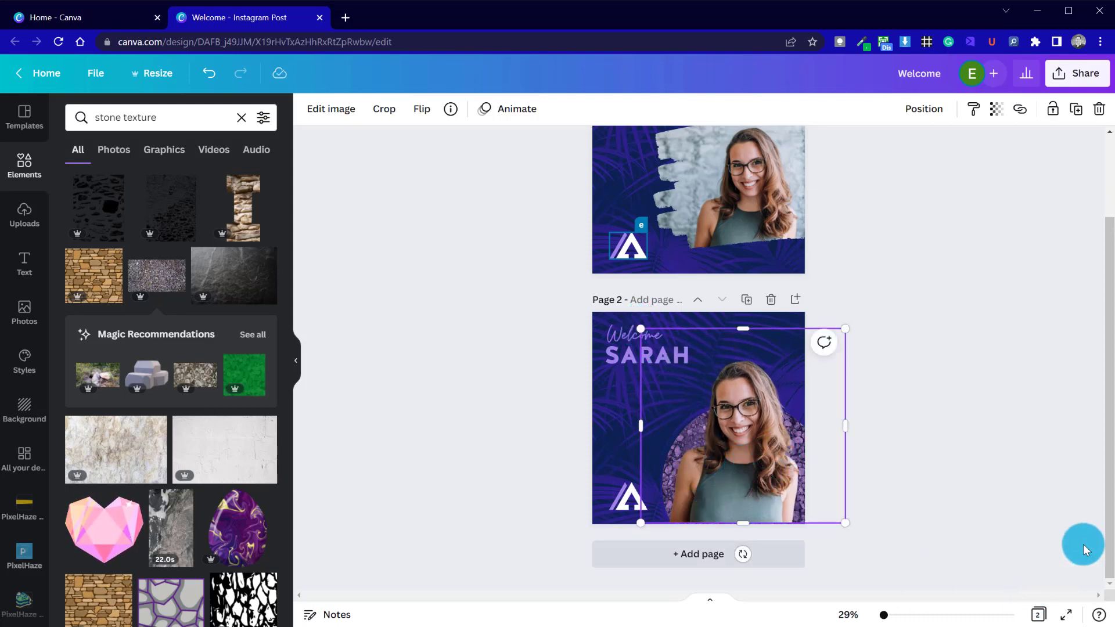
left_click(956, 388)
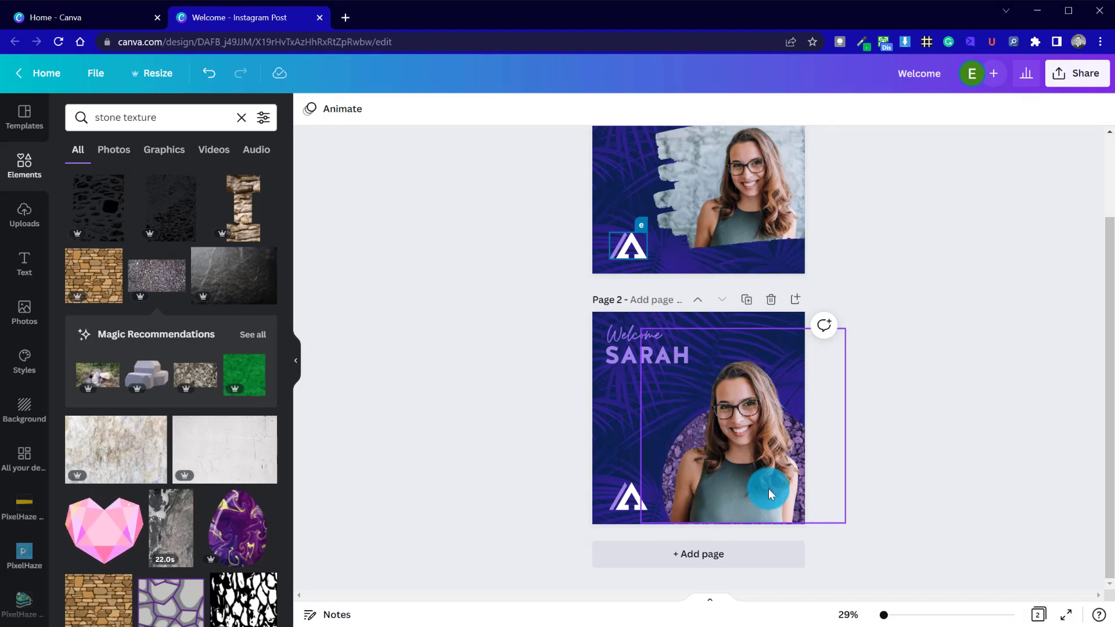
Step: Move the portrait aside, unlock the gravel circle, enlarge it towards the page centre and lock it again
left_click_drag(769, 485, 637, 408)
left_click(754, 480)
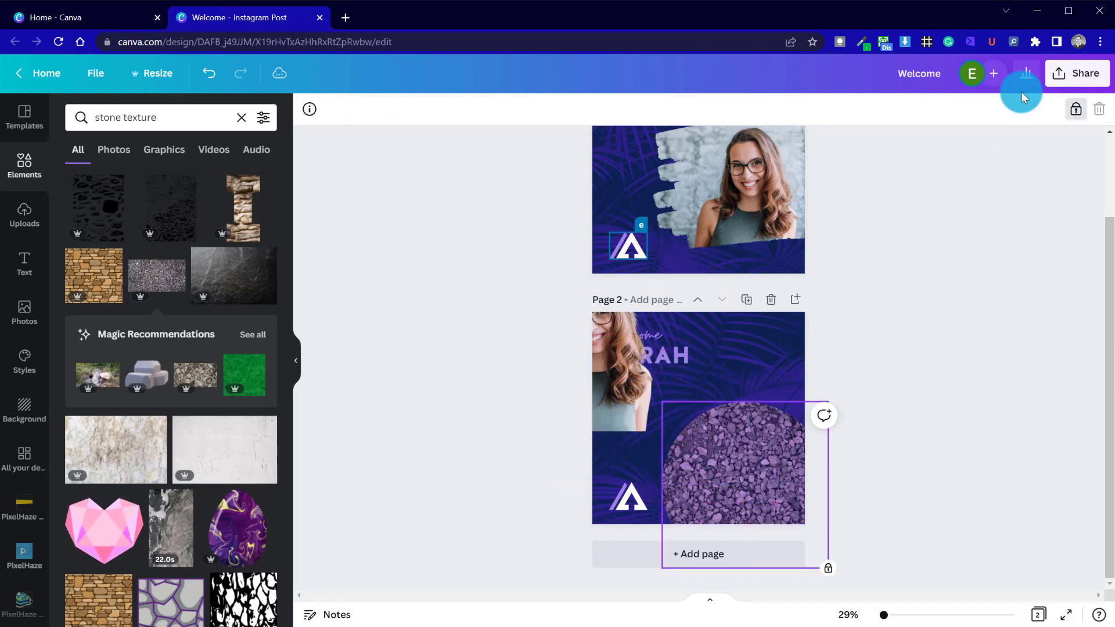
left_click(1074, 119)
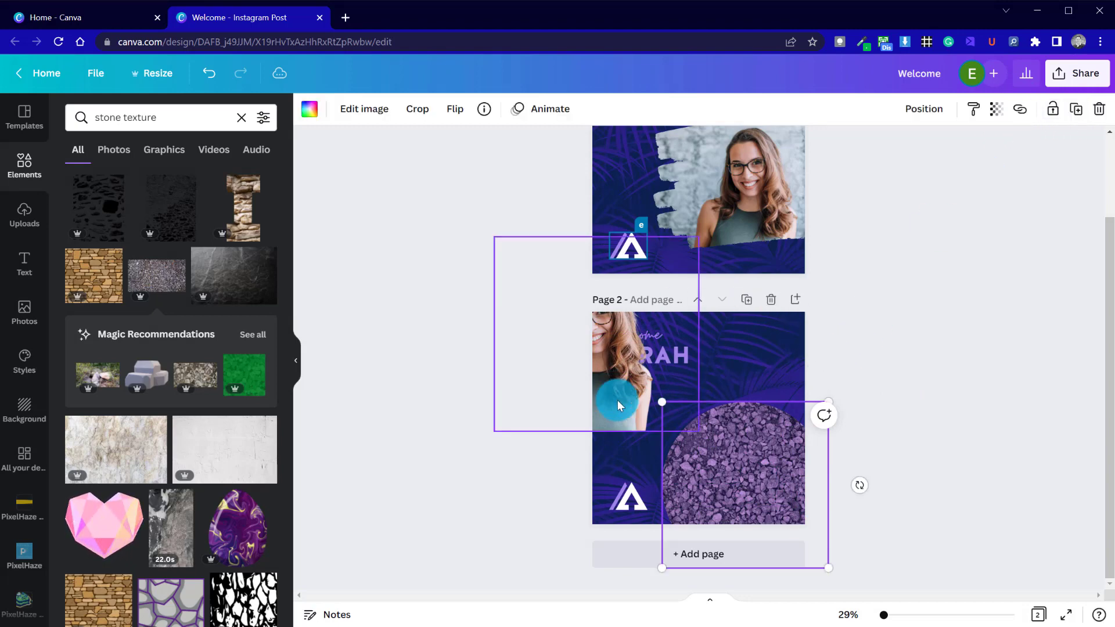
left_click_drag(661, 401, 747, 452)
left_click(1053, 108)
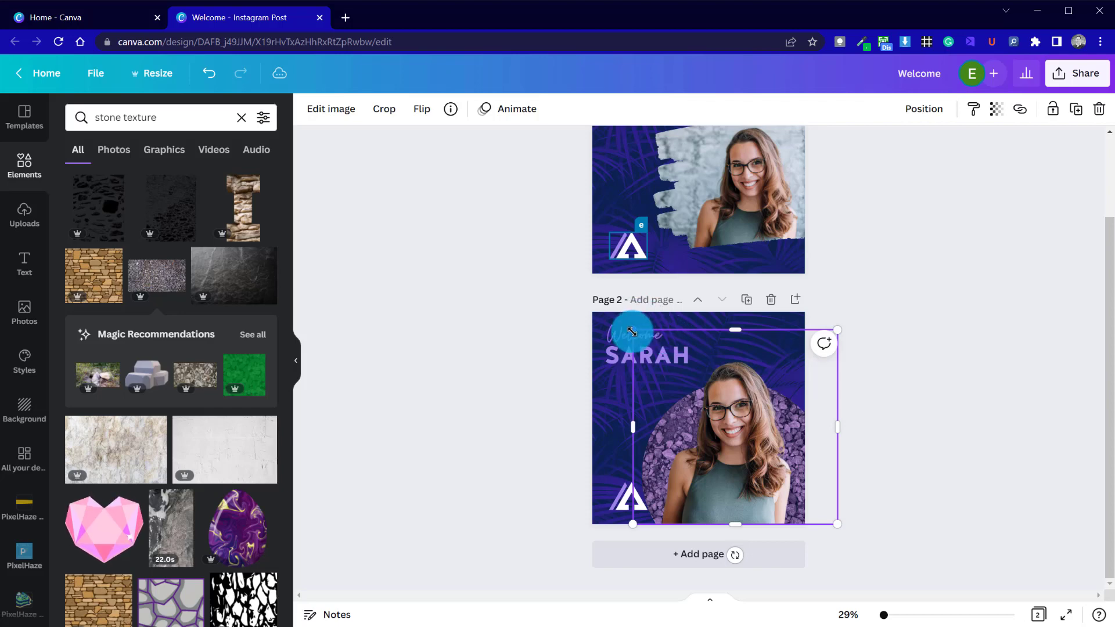
Step: Enlarge the portrait over the gravel circle and align its lower edge with the bottom of page 2
left_click_drag(632, 331, 626, 319)
left_click_drag(734, 431, 739, 437)
left_click(1023, 411)
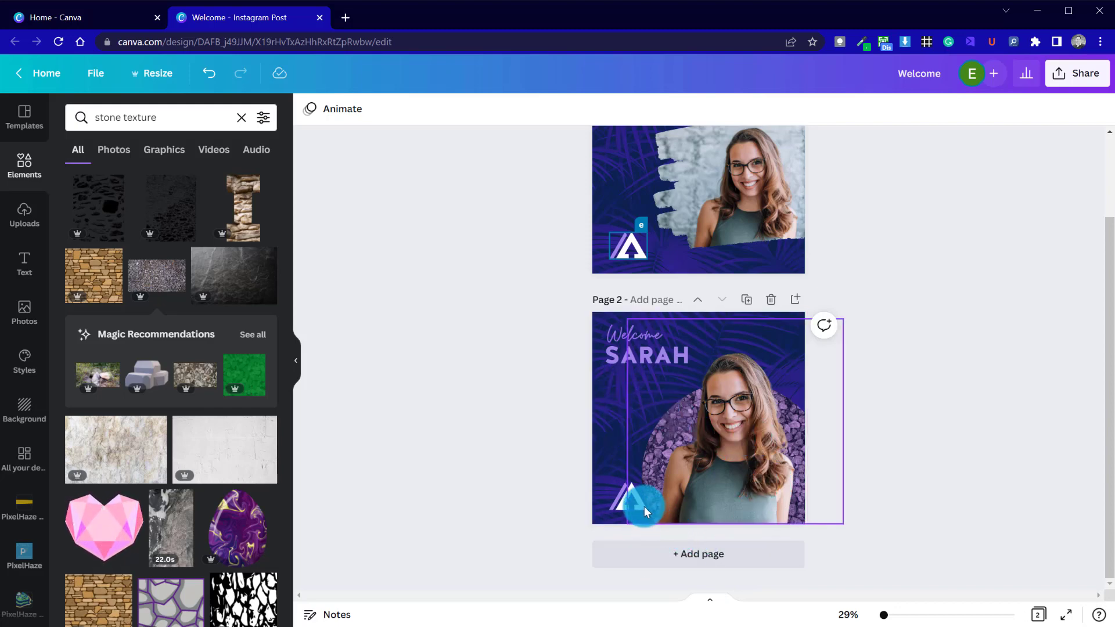
Step: Make the logo on page 2 slightly smaller and place it closer to the page's lower-left corner
left_click(615, 509)
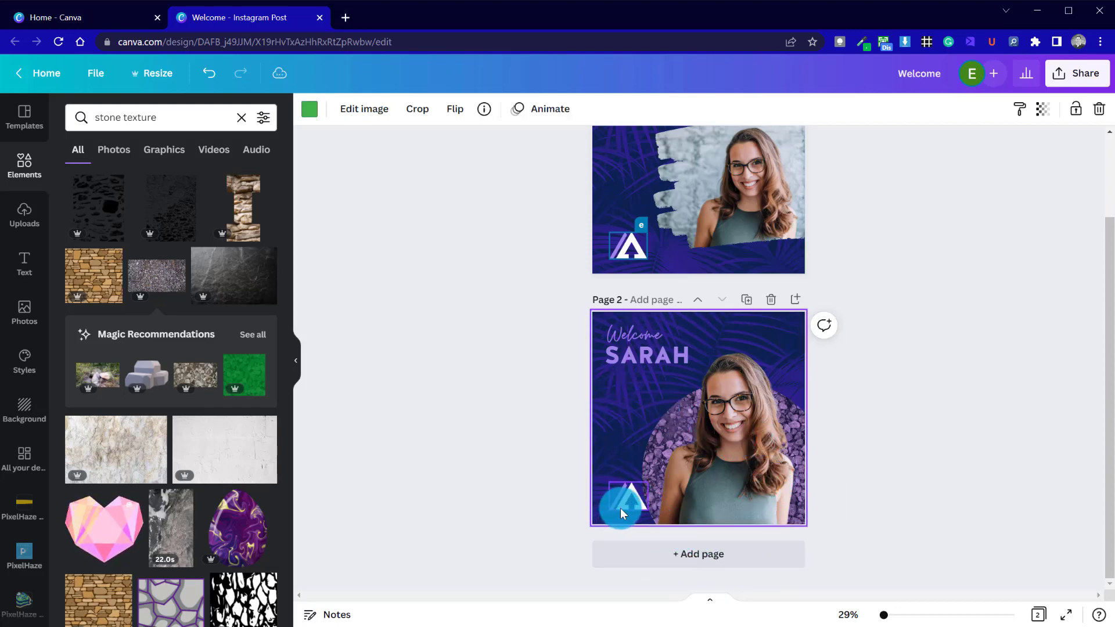
left_click_drag(625, 500, 617, 505)
left_click(530, 504)
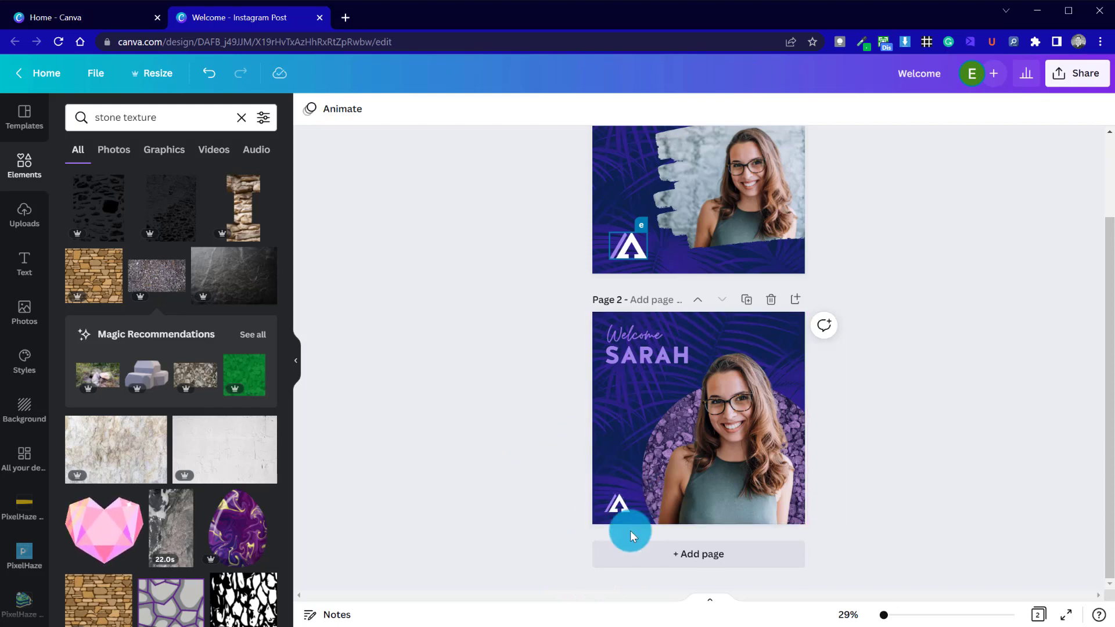
left_click(607, 504)
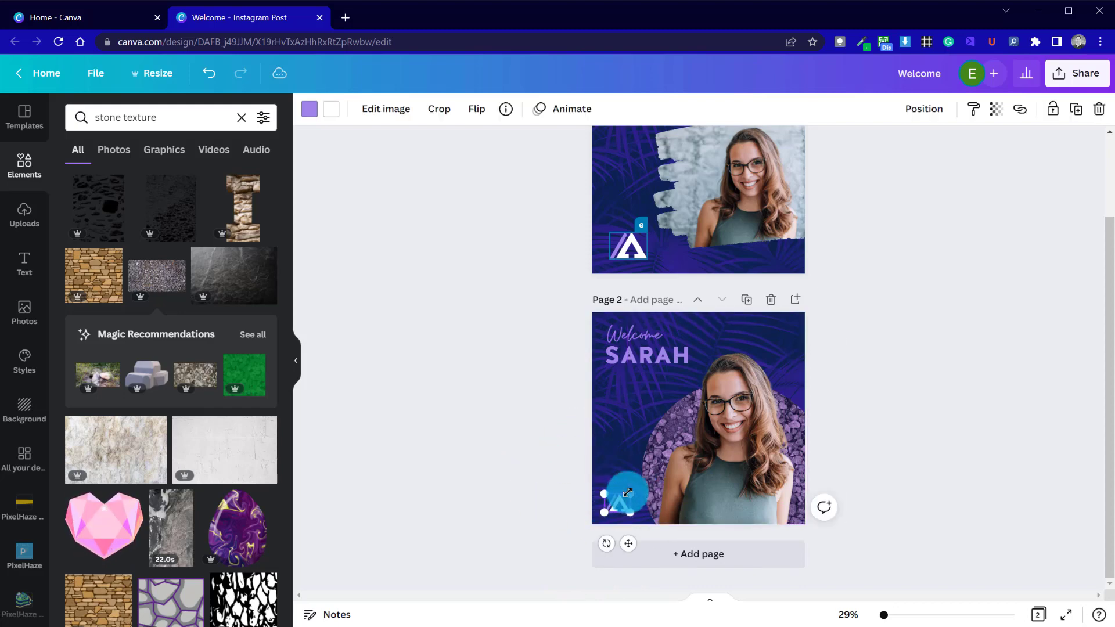
left_click_drag(627, 492, 641, 484)
left_click(514, 475)
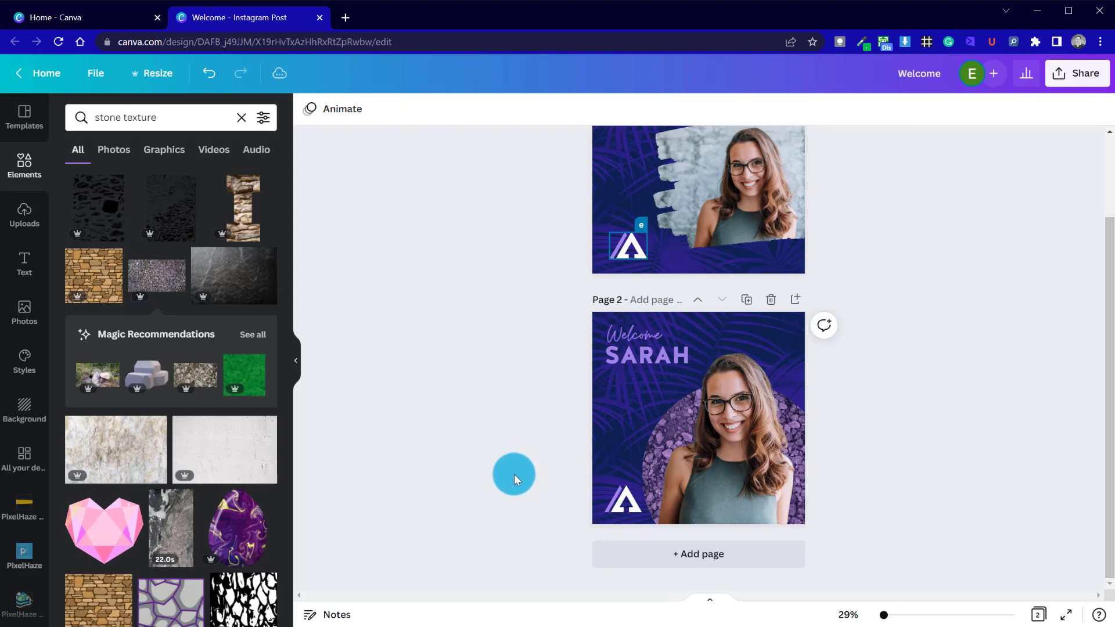
Step: Lock the portrait in place and shift the Welcome line and the name heading together slightly towards the page's left edge
left_click(631, 264)
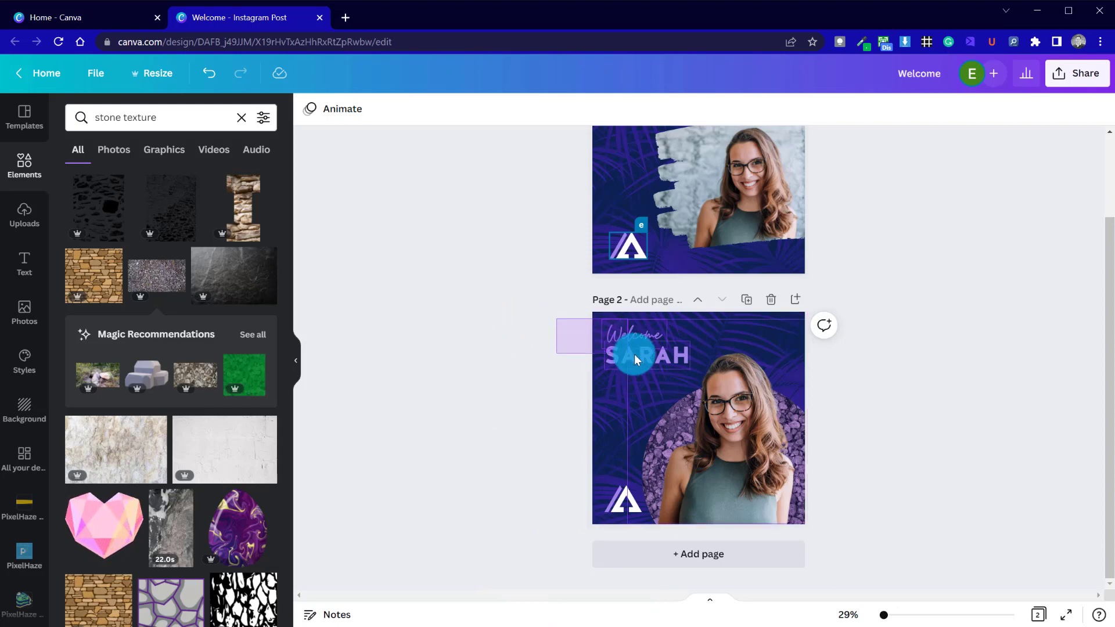
left_click_drag(634, 354, 623, 360)
left_click(541, 389)
left_click(671, 411)
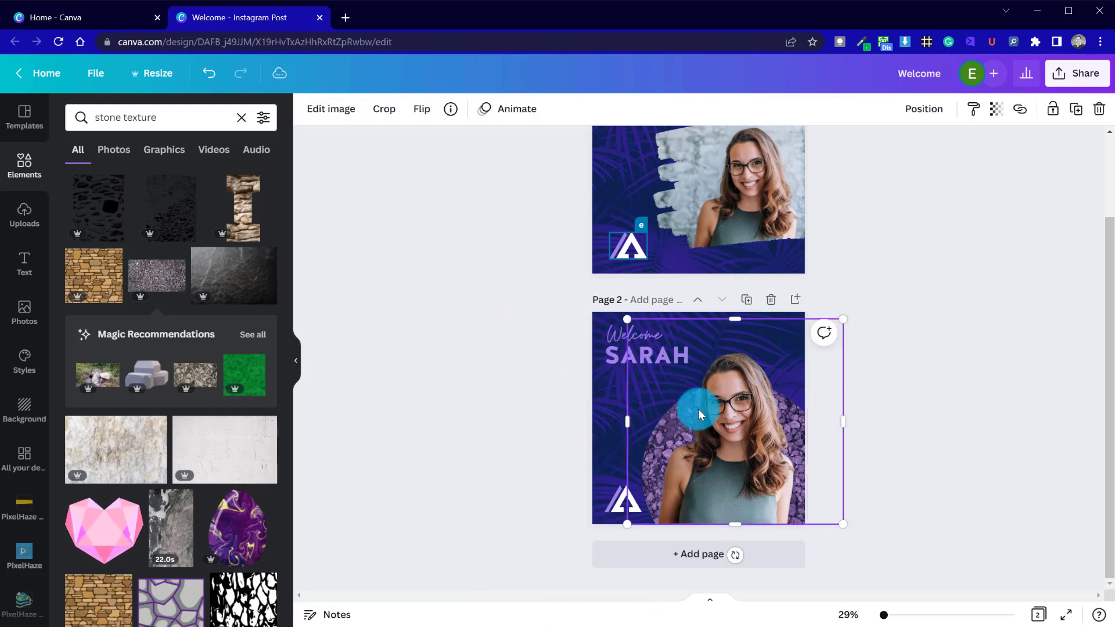
left_click(1052, 108)
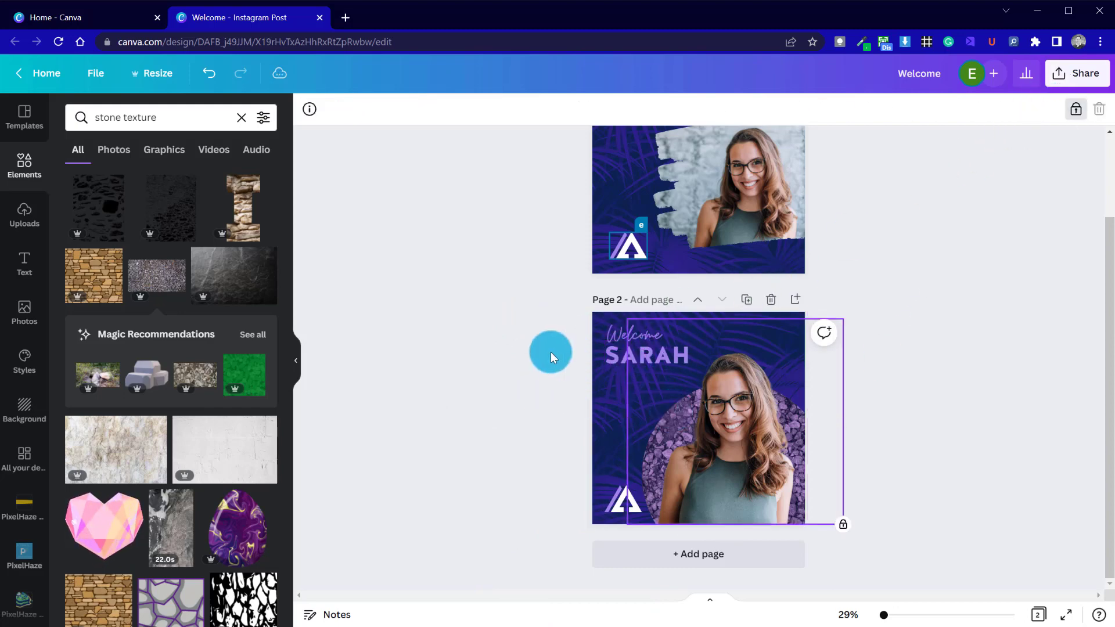
left_click_drag(569, 323, 615, 354)
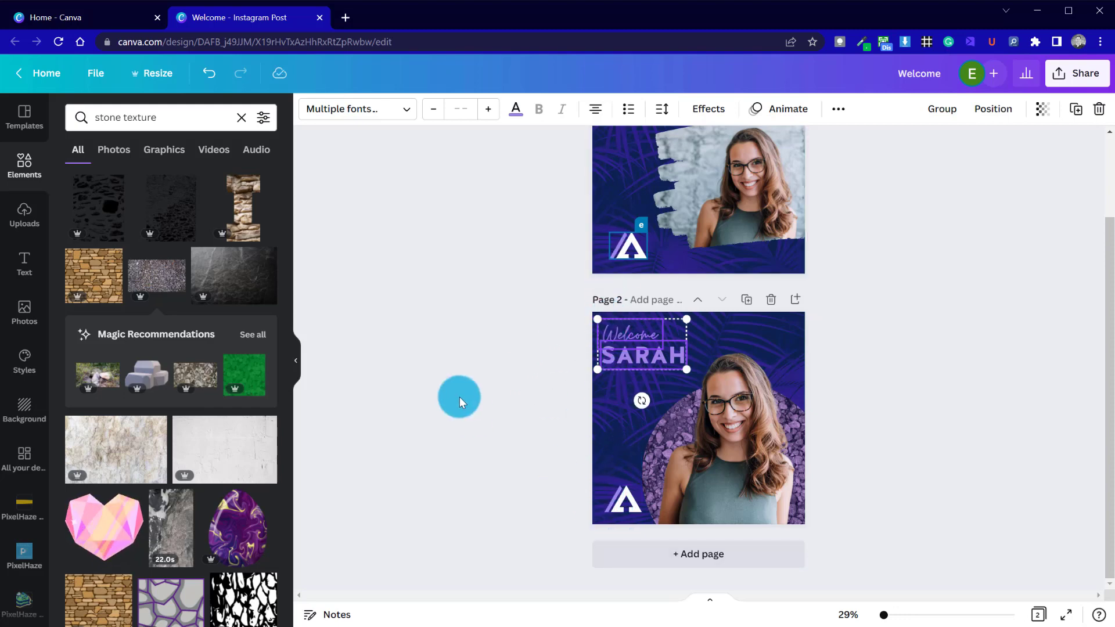
left_click(458, 396)
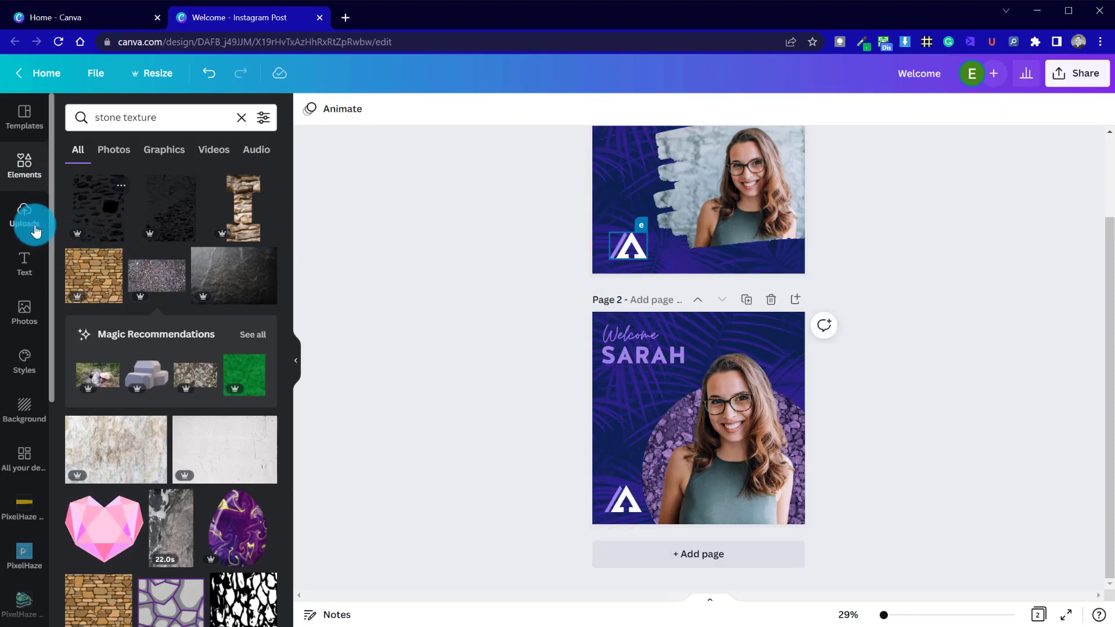
Step: Add a square shape to page 2 and narrow it into a thin vertical purple bar
left_click(236, 118)
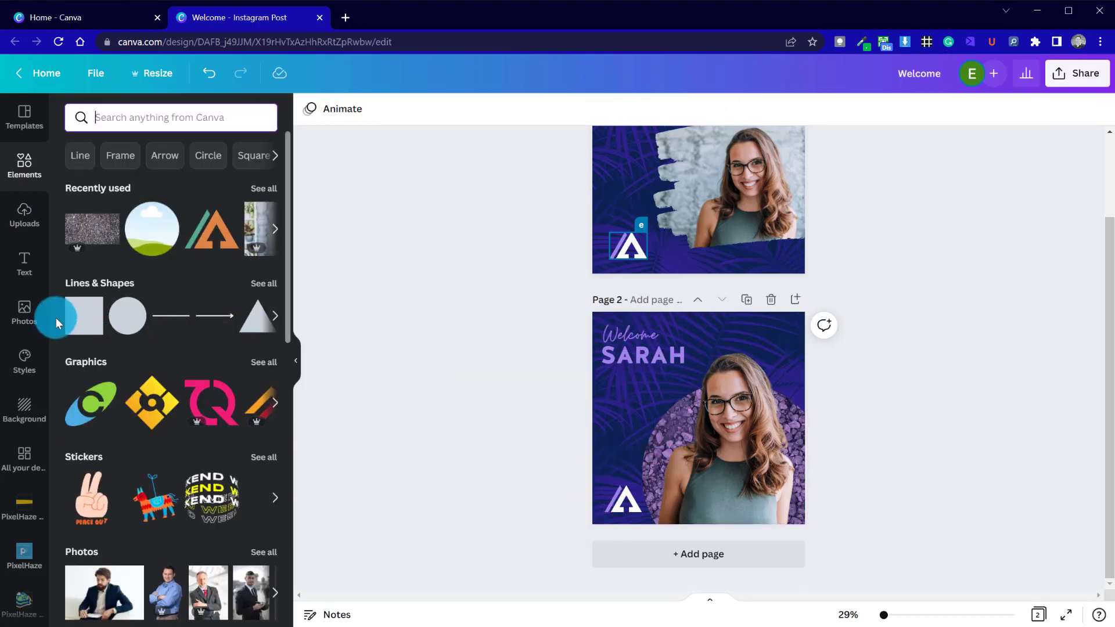
left_click(77, 324)
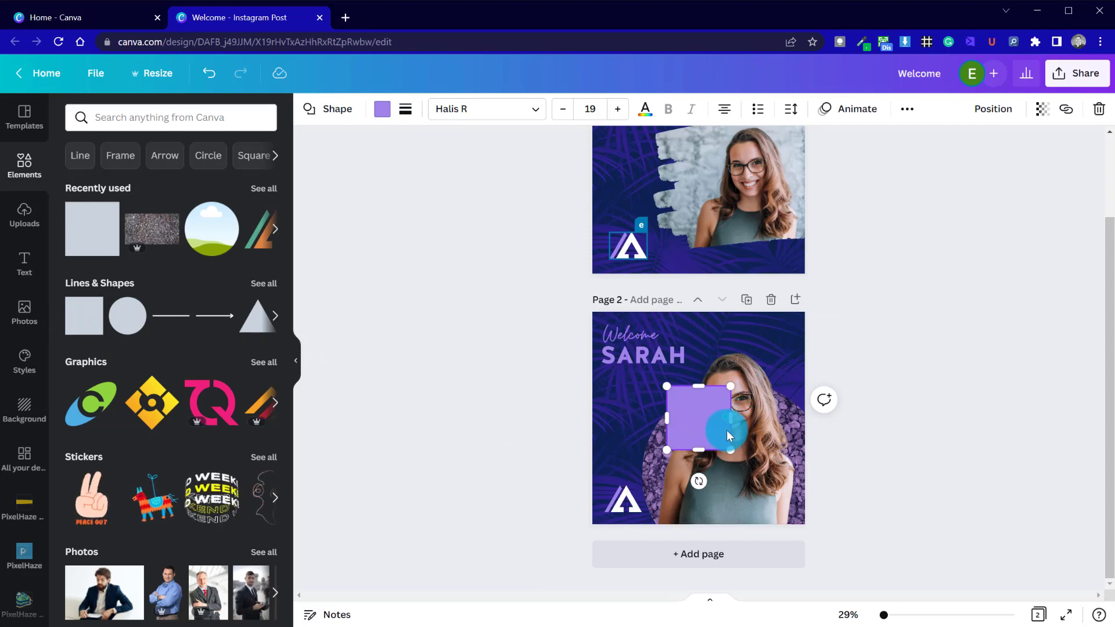
left_click_drag(719, 429, 673, 420)
left_click(663, 404)
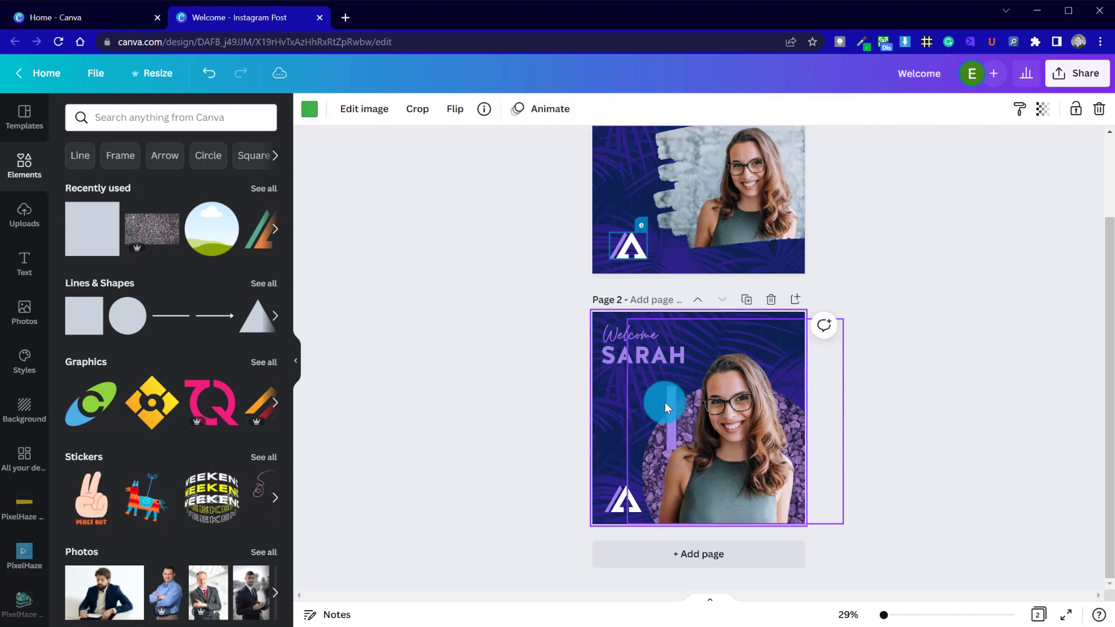
left_click(672, 400)
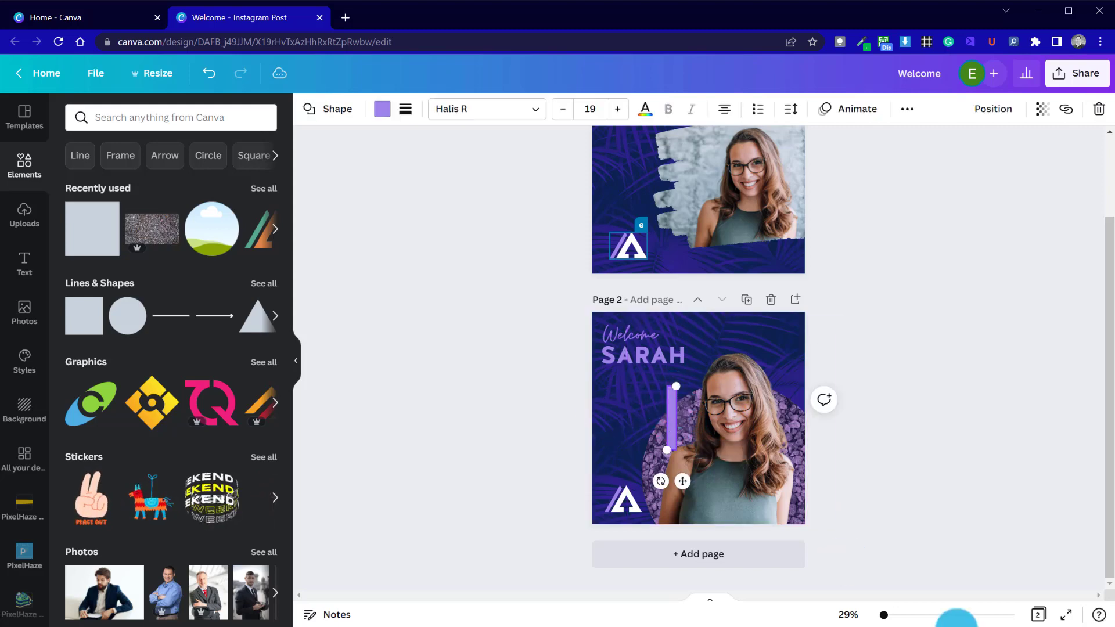
Step: Place the purple bar in the lower-left corner of page 2 beside the logo and widen it slightly
left_click_drag(883, 618, 900, 615)
scroll(773, 476, "down", 5)
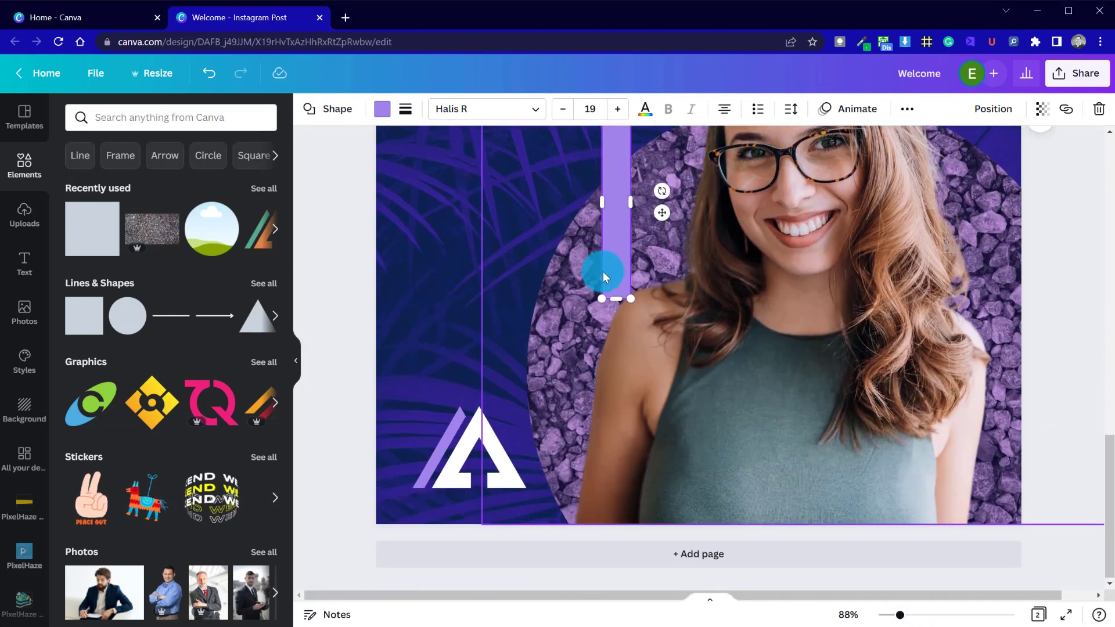
left_click_drag(613, 270, 390, 498)
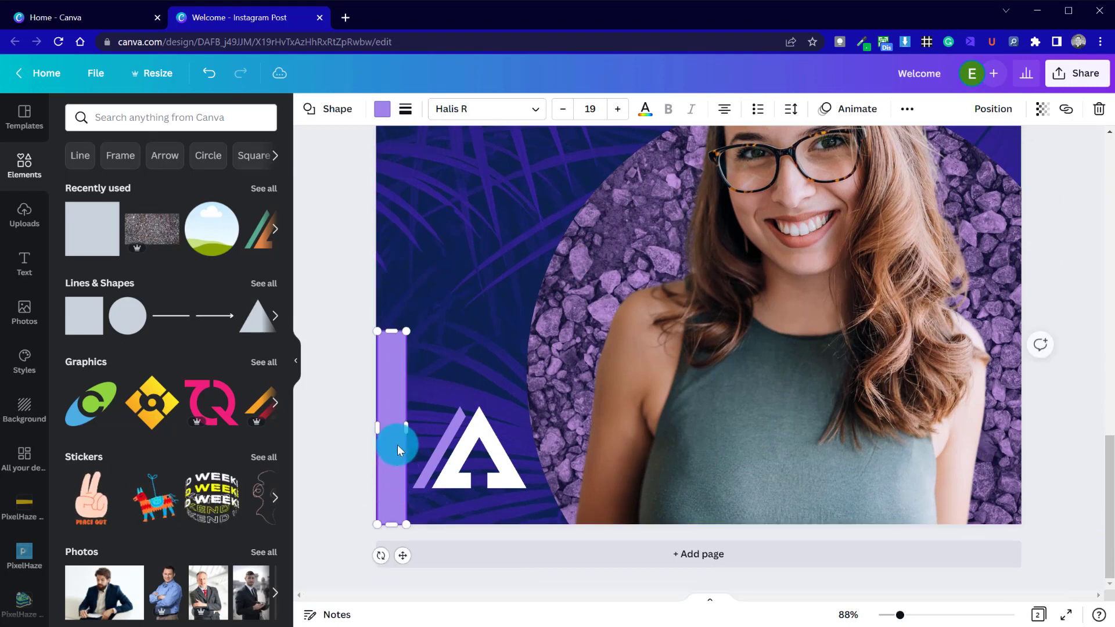
mouse_move(405, 428)
left_mouse_down()
mouse_move(418, 428)
mouse_move(410, 433)
left_mouse_up()
Step: Stretch the purple bar upwards until it spans the full height of page 2 along the left edge
scroll(407, 464, "up", 4)
scroll(401, 528, "down", 3)
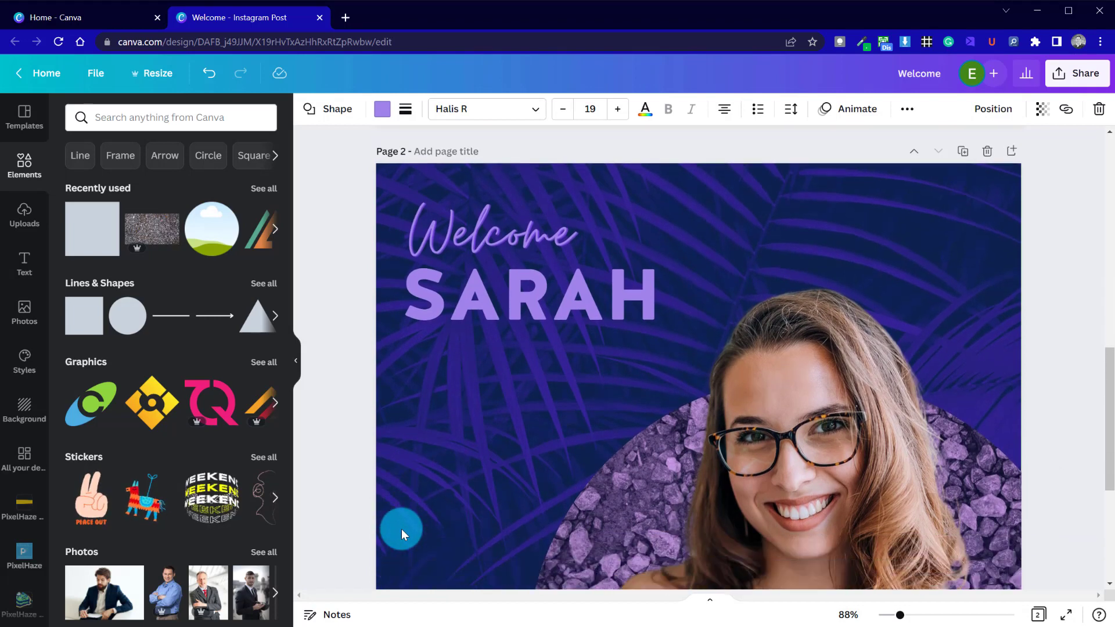
left_click_drag(397, 512, 403, 129)
scroll(471, 329, "up", 7)
scroll(466, 342, "up", 1)
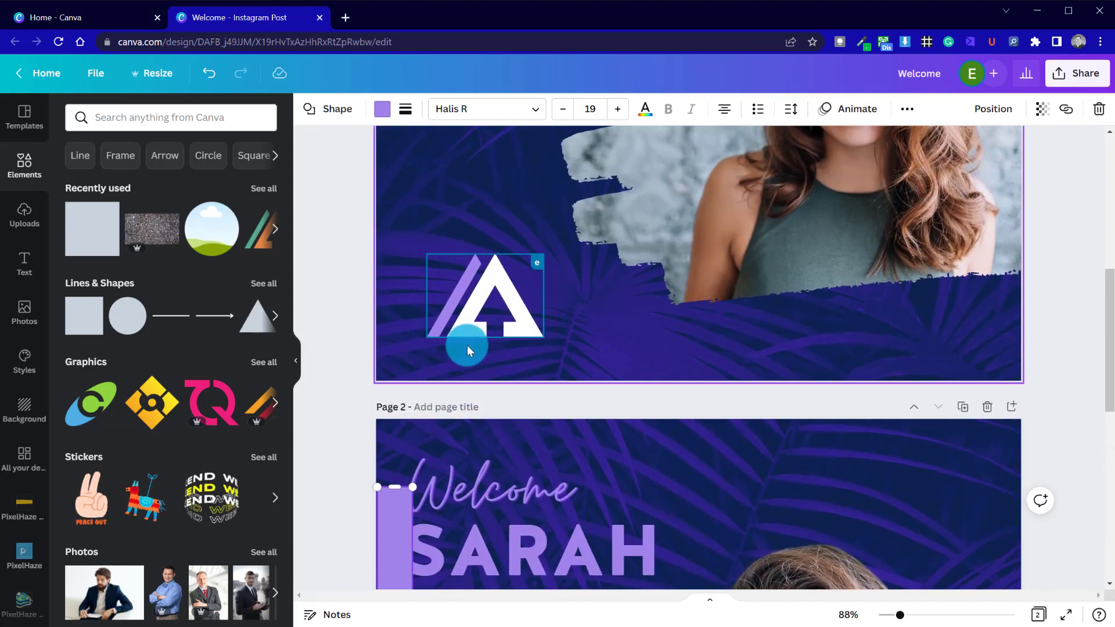
left_click_drag(392, 492, 394, 422)
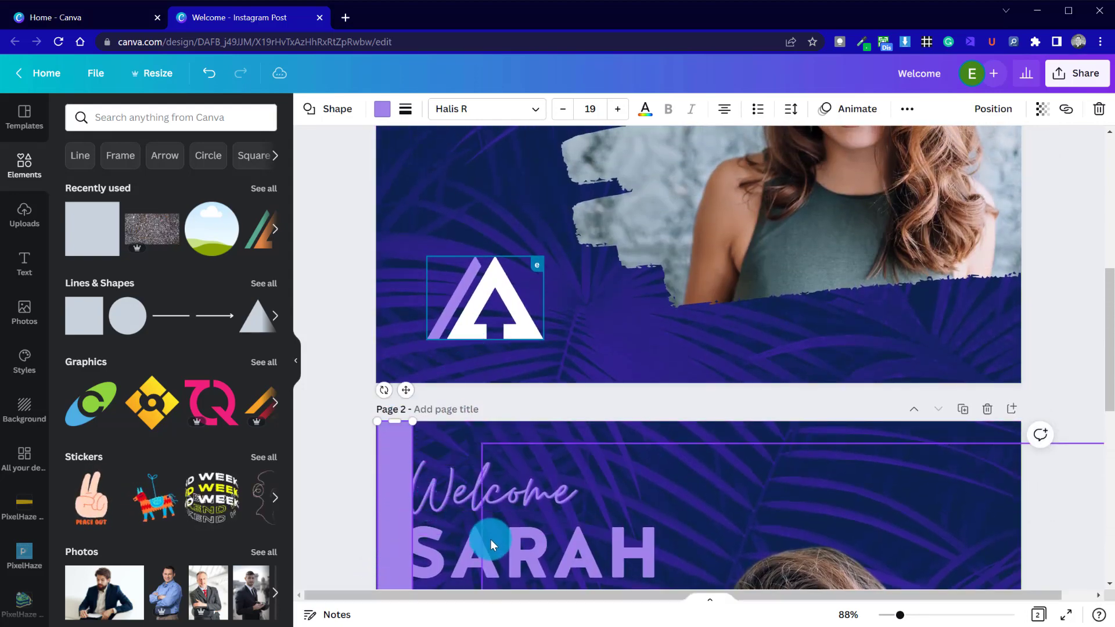
Step: Nudge the Welcome line and the name heading together to the right, clear of the purple bar
left_click(460, 540)
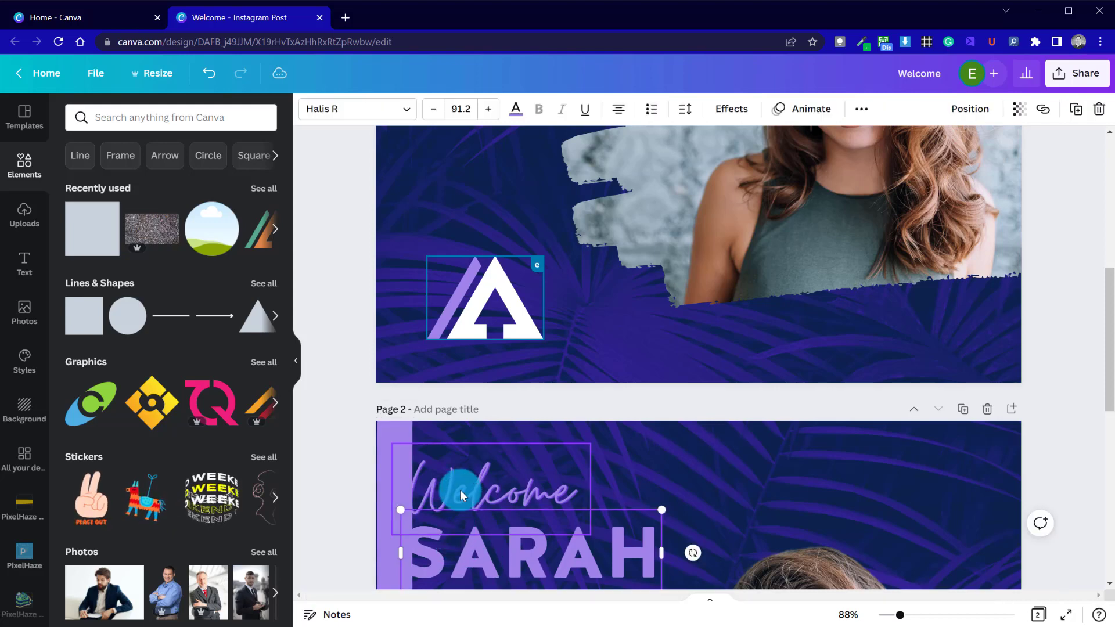
left_click(462, 491, "shift")
key("Right")
key("Right")
key("Right")
key("Right")
key("Right")
key("Right")
key("Right")
key("Right")
key("Right")
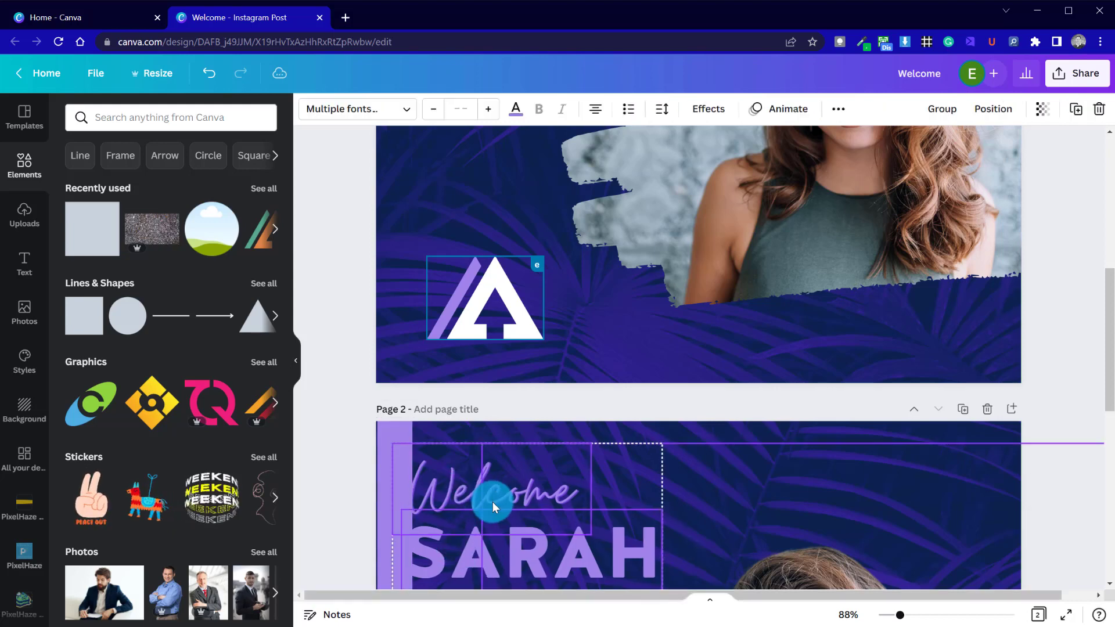
key("Right")
key("Right")
key("Right")
key("Right")
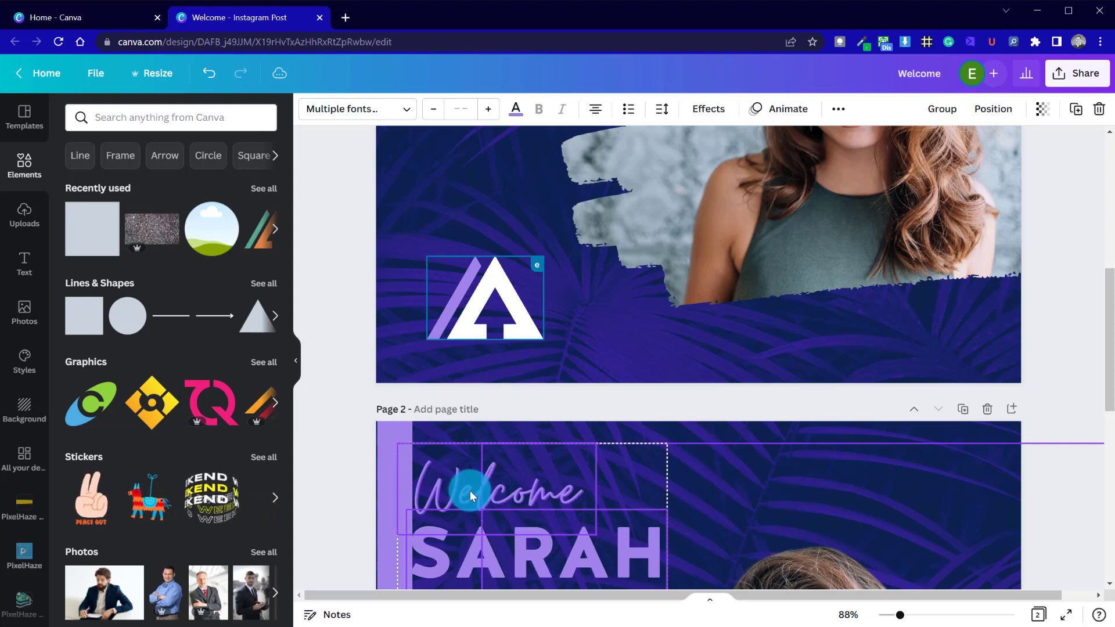
left_click(338, 443)
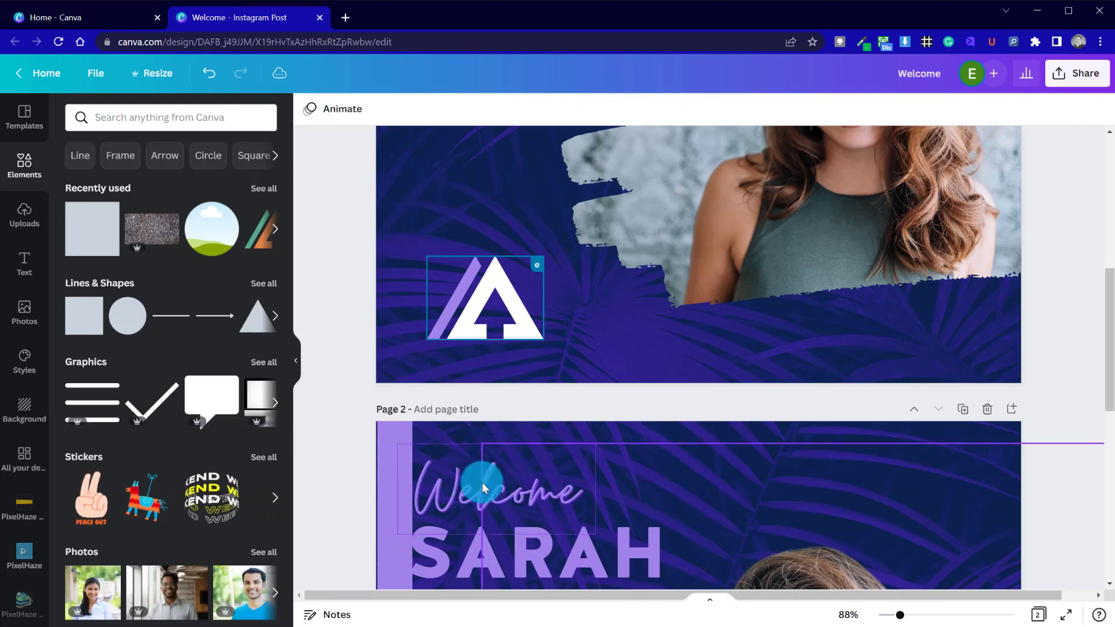
Step: Fine-tune the horizontal position of the Welcome line alone so its start lines up with the purple bar's inner edge
left_click(482, 482)
left_click(410, 507)
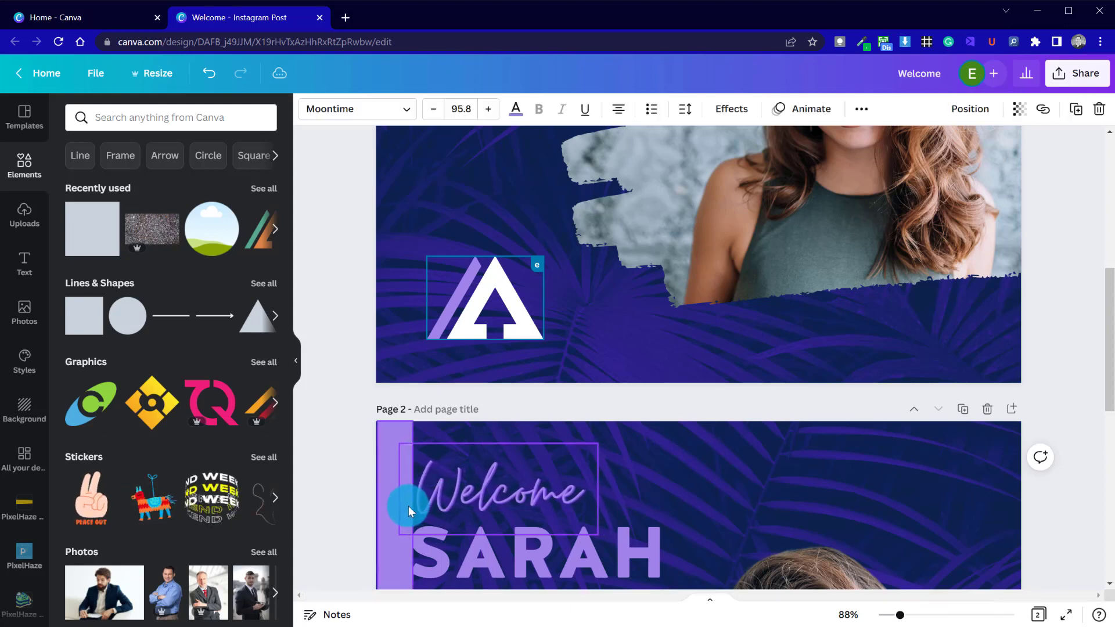
key("shift+Left")
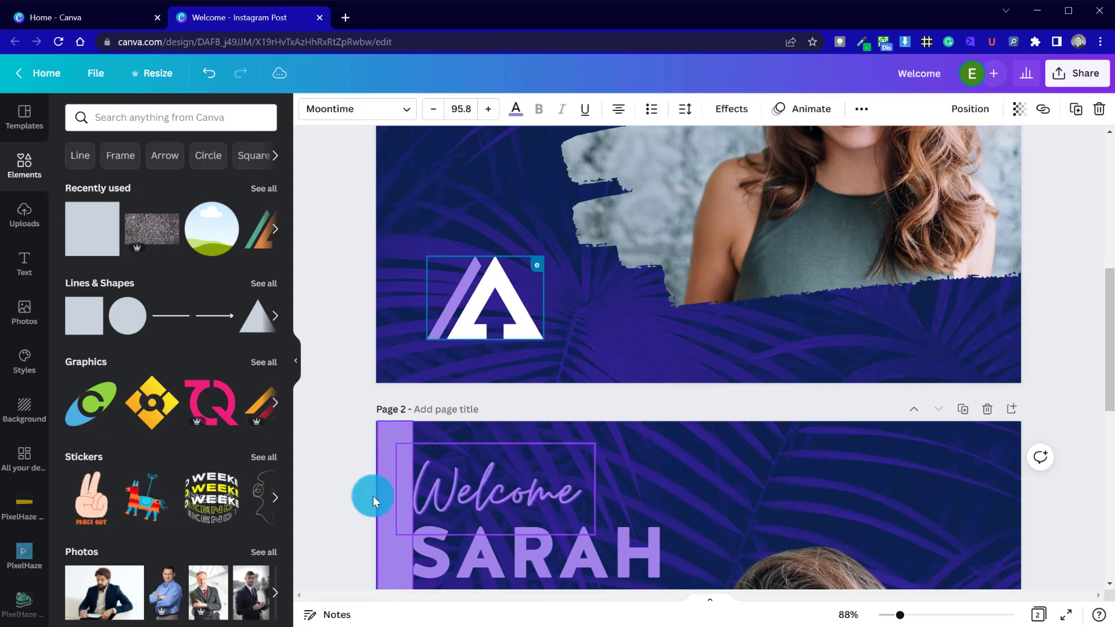
left_click(305, 454)
Step: Rotate the purple bar on page 2 to horizontal and place it across the page's upper edge
scroll(377, 489, "down", 9)
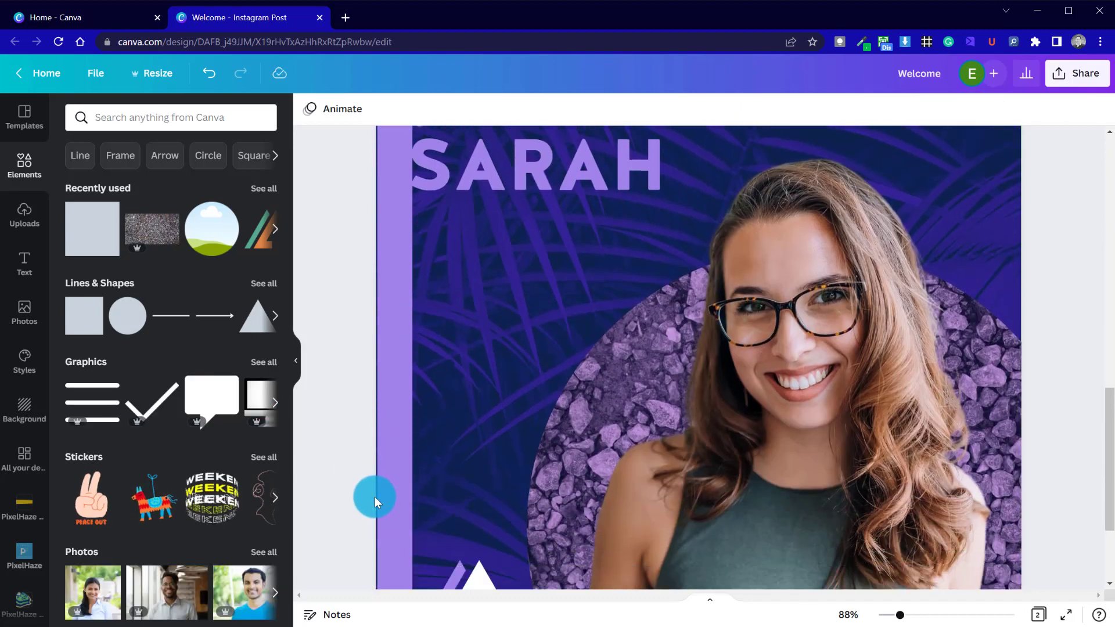
scroll(374, 500, "up", 10)
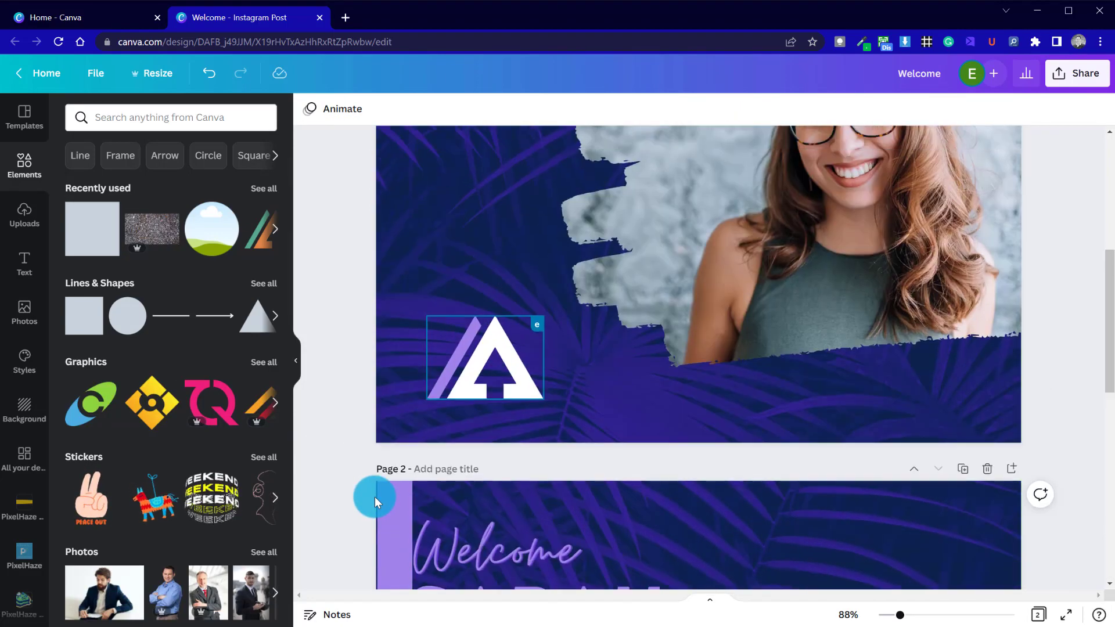
scroll(374, 500, "down", 4)
left_click(385, 486)
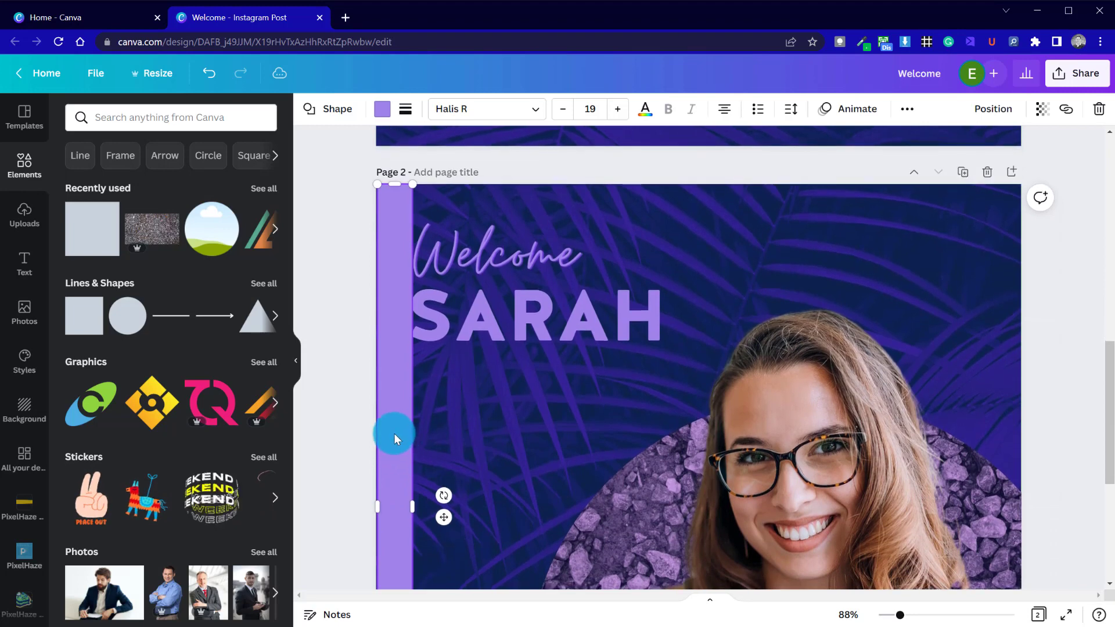
left_click_drag(393, 436, 493, 378)
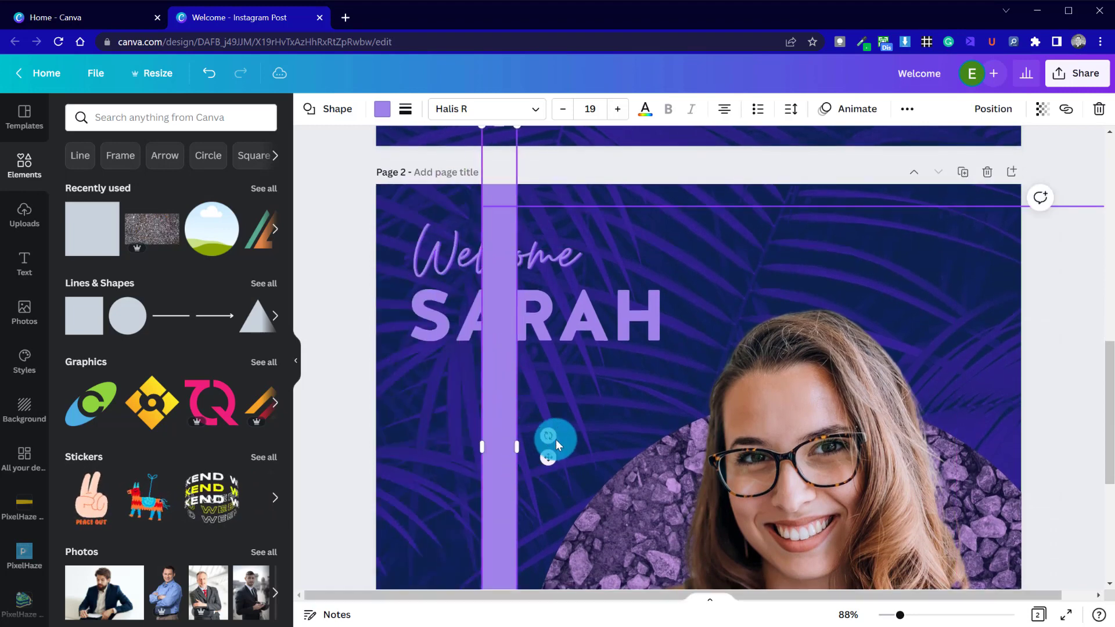
left_click_drag(555, 440, 508, 506)
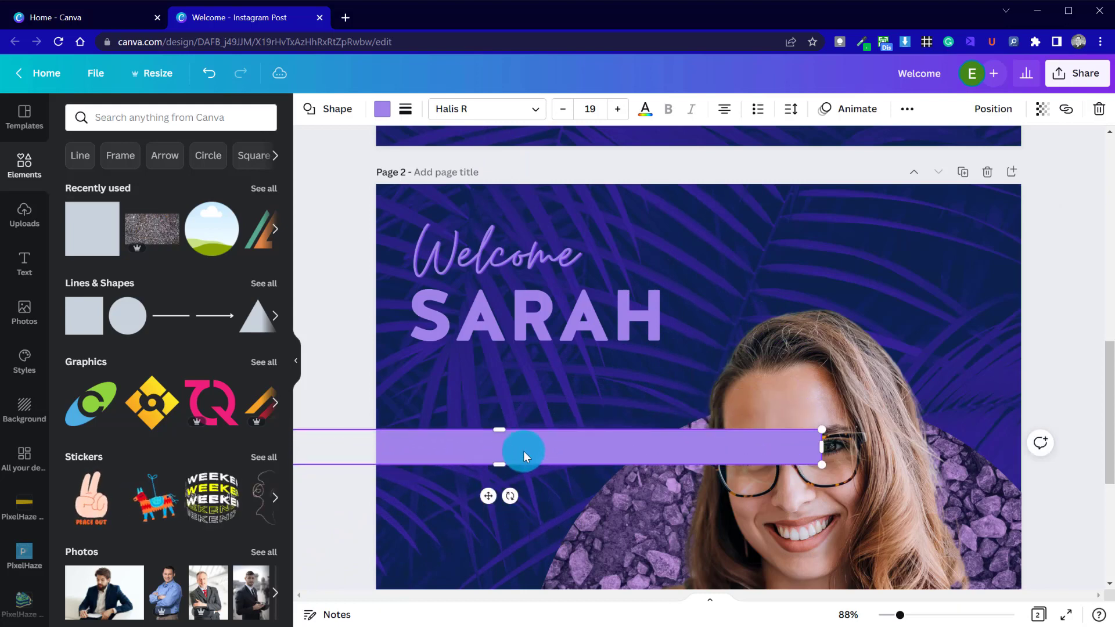
left_click_drag(524, 449, 727, 205)
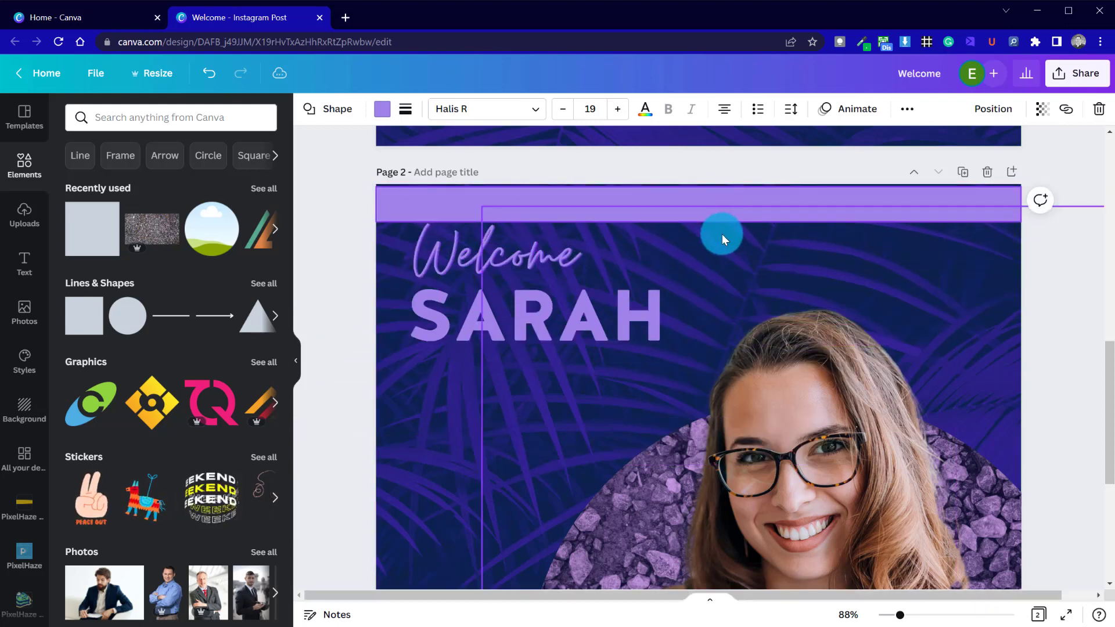
Step: Nudge the Welcome line and the name heading on page 2 together slightly upwards
left_click(342, 252)
left_click_drag(455, 308, 520, 327)
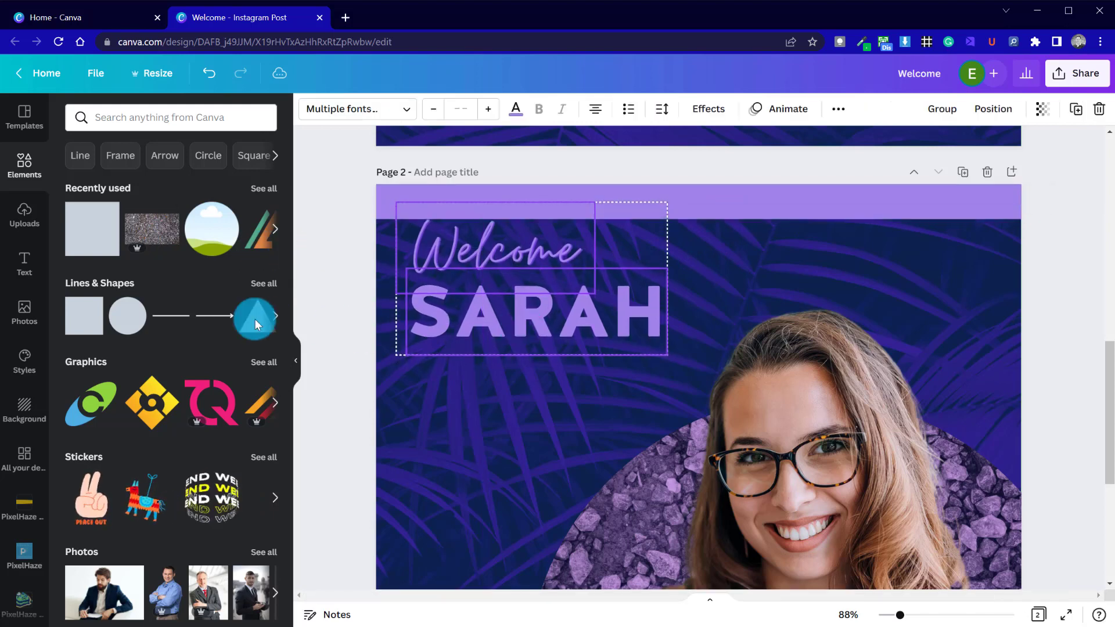
left_click(328, 268)
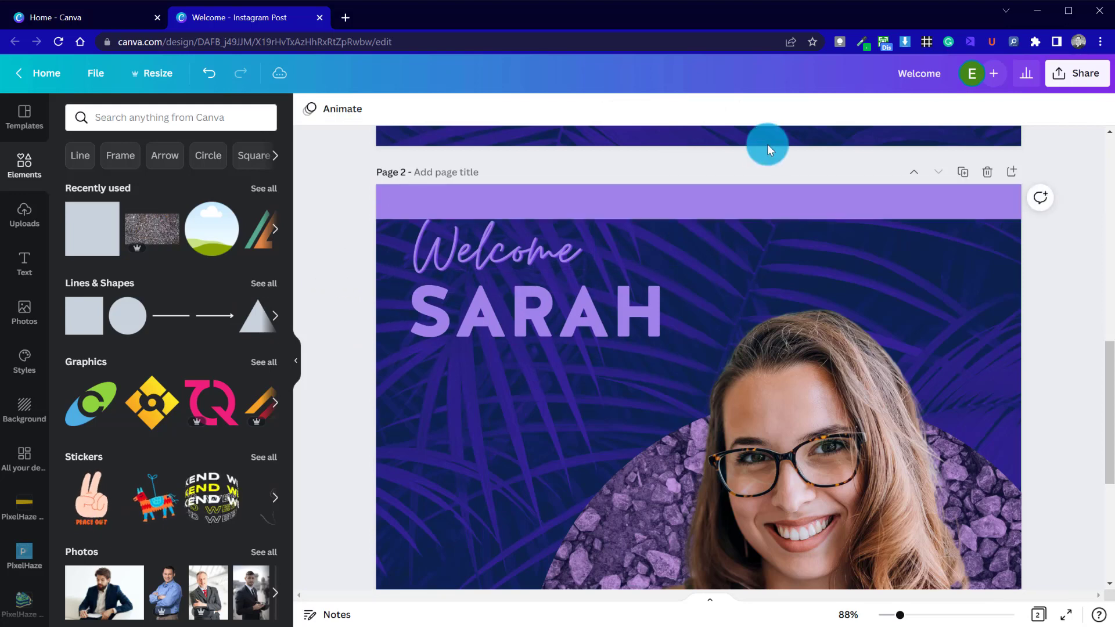
Step: Remove the purple bar from page 2
left_click(814, 194)
left_click_drag(814, 194, 589, 338)
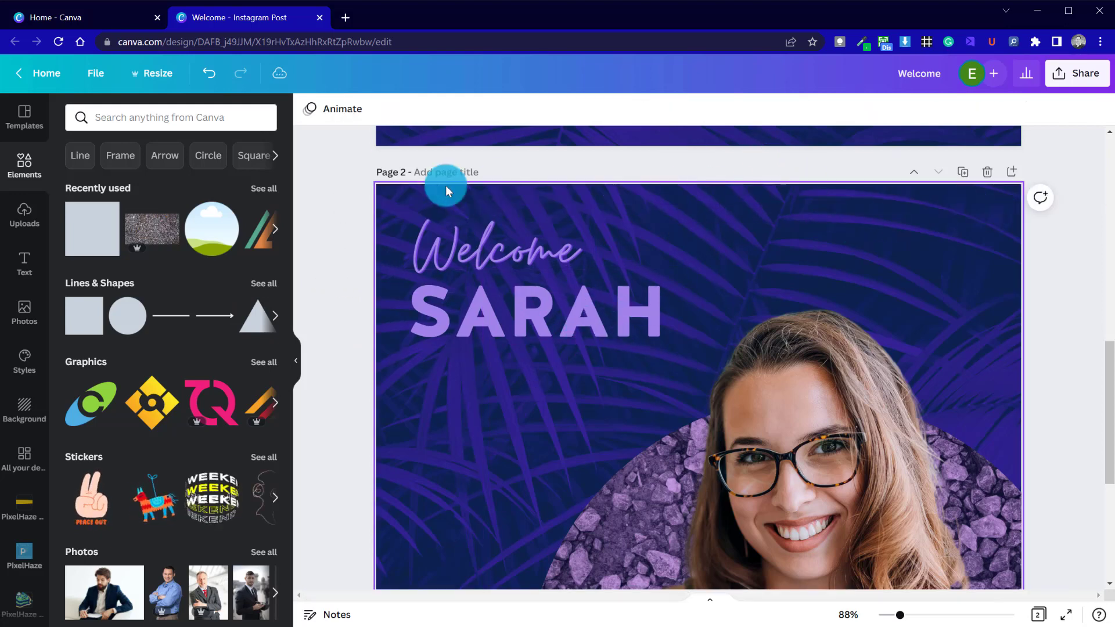
left_click(318, 542)
left_click(713, 541)
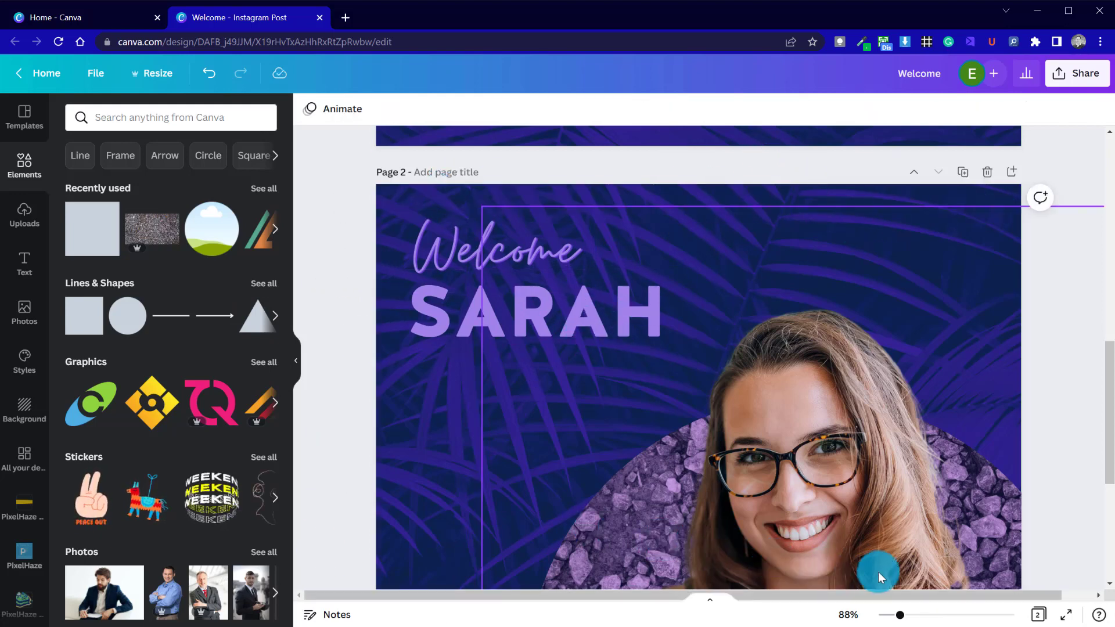
Step: Enlarge the Welcome line and the name heading on page 2 together, proportionally, towards the portrait
left_click(902, 602)
left_click_drag(901, 620, 889, 622)
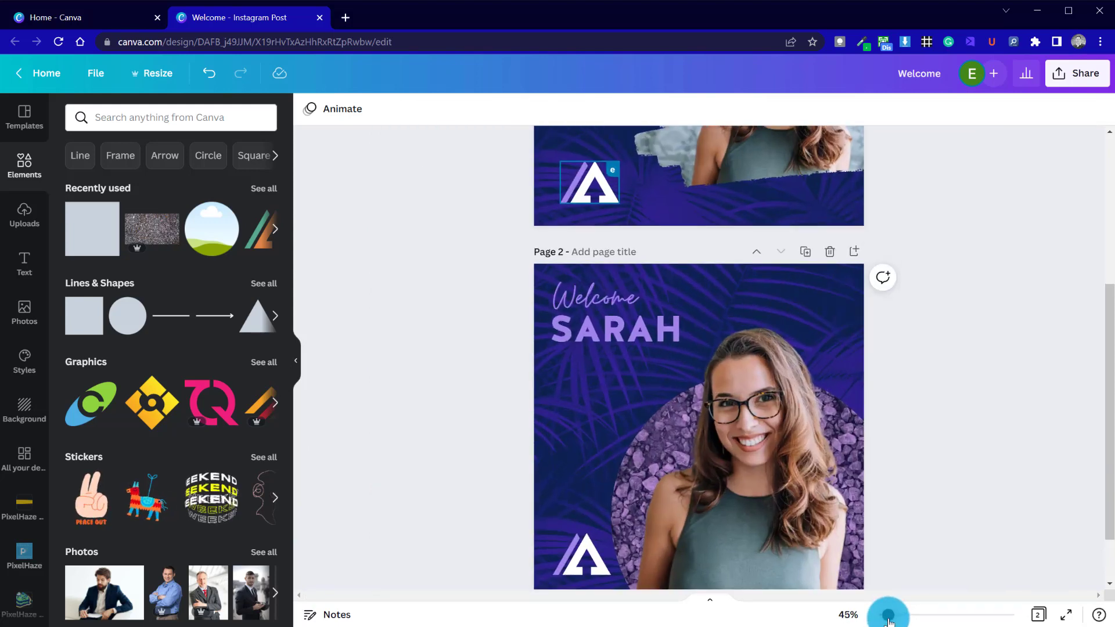
scroll(890, 539, "down", 2)
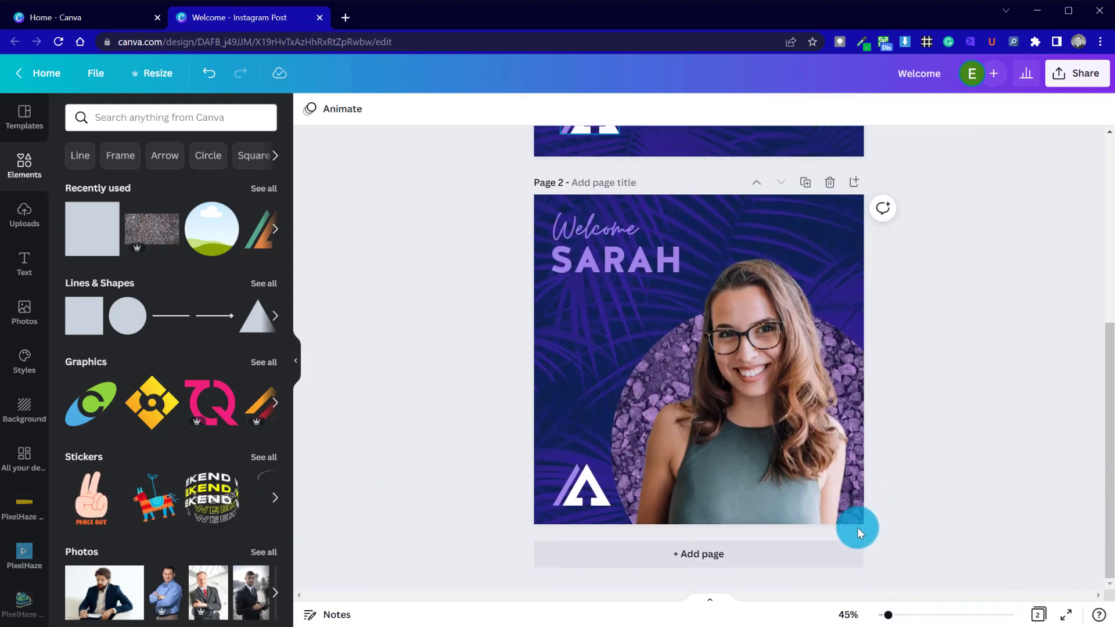
left_click(569, 259)
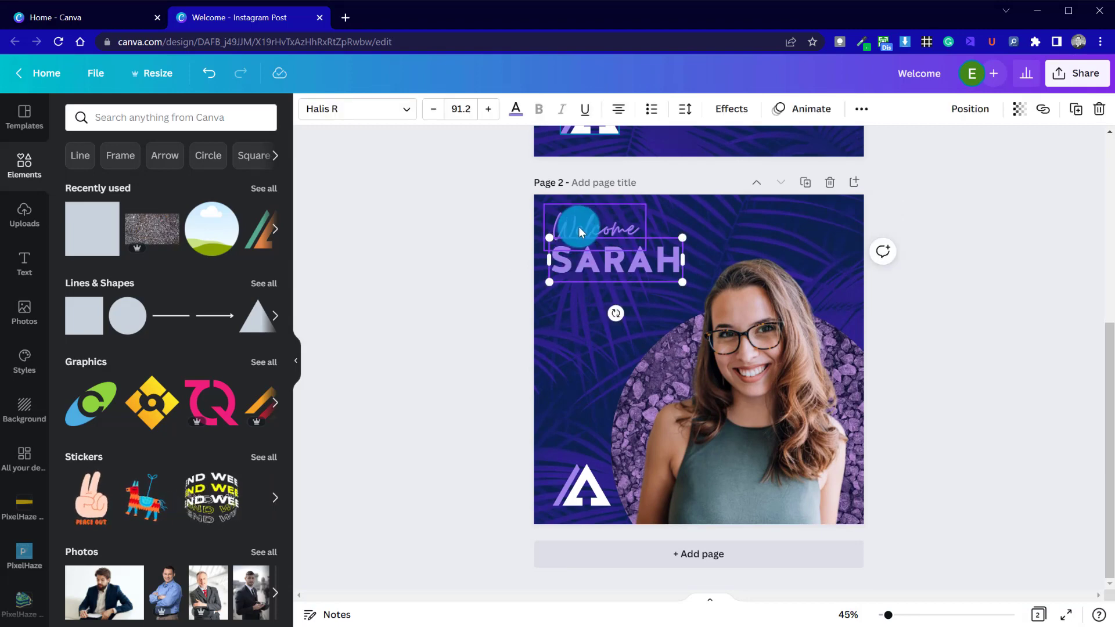
left_click(578, 226, "shift")
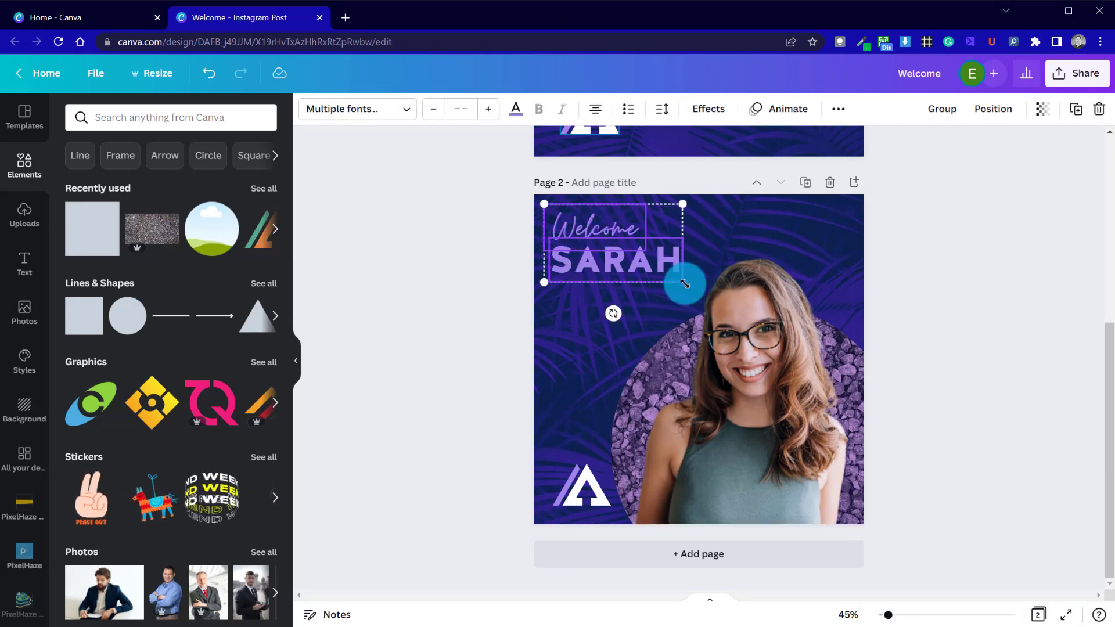
left_click_drag(685, 284, 702, 297)
left_click(462, 323)
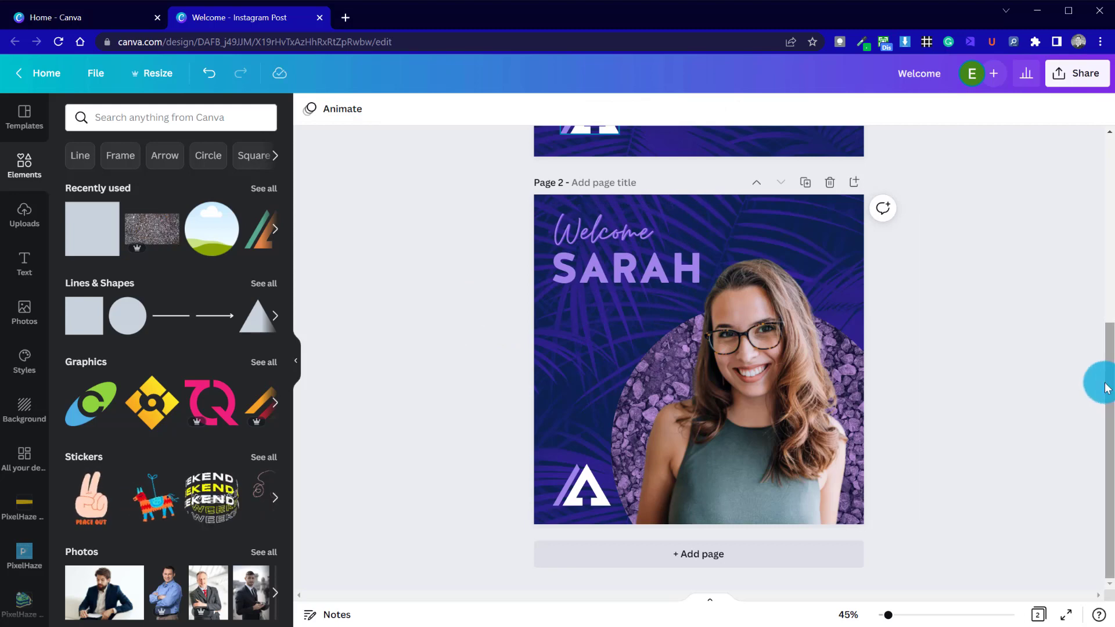
Step: Compare page 1 with page 2 and unlock the cut-out portrait on page 2
left_click_drag(1108, 382, 1106, 202)
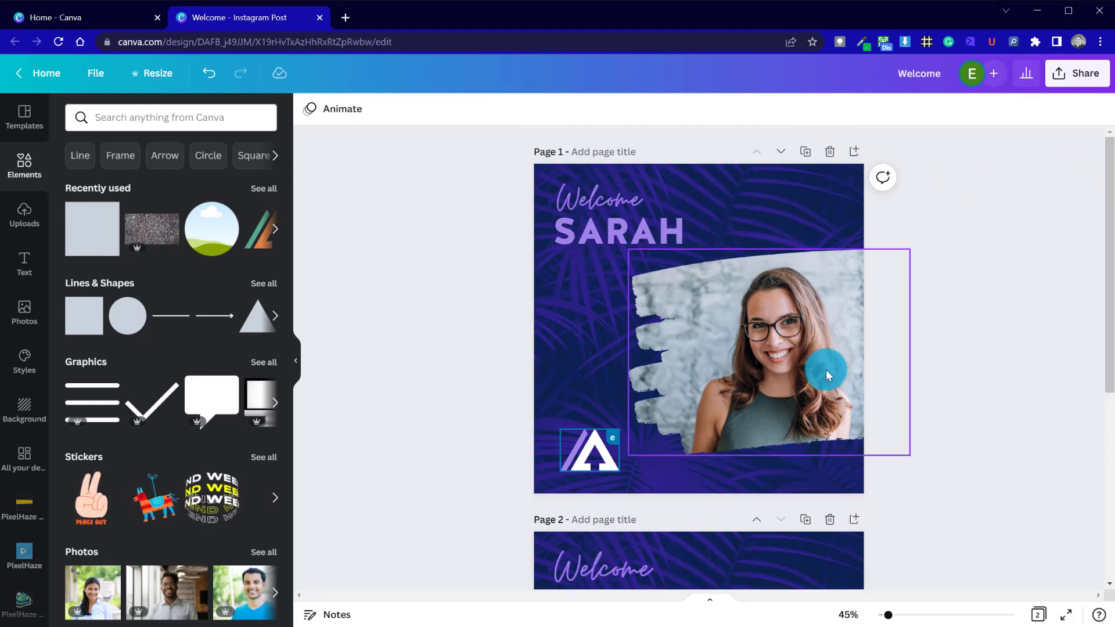
left_click_drag(1093, 279, 1086, 467)
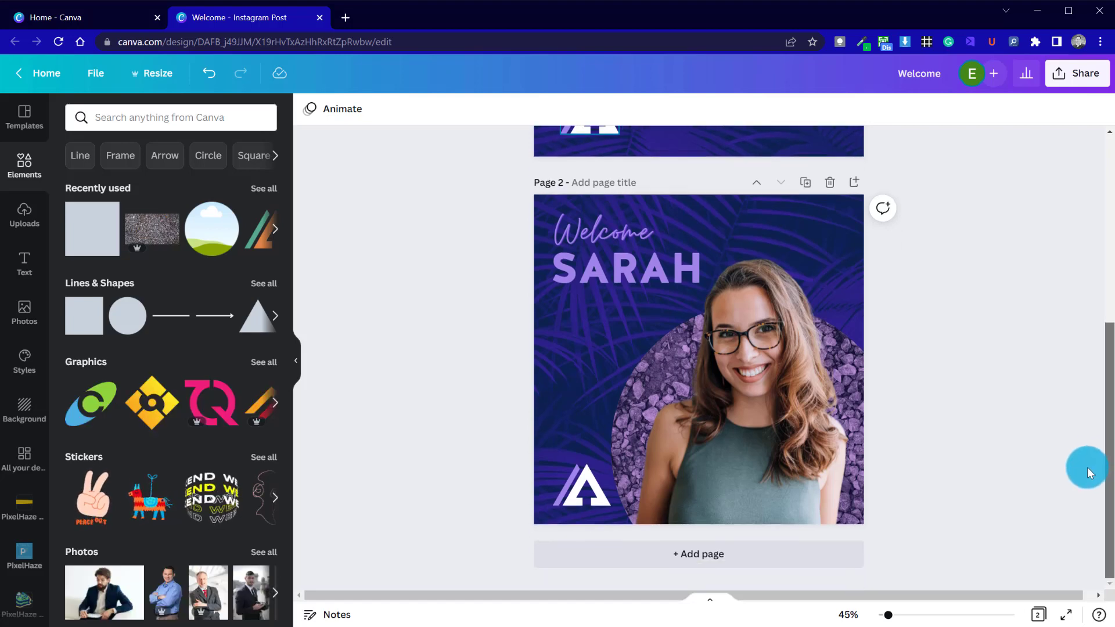
left_click(745, 419)
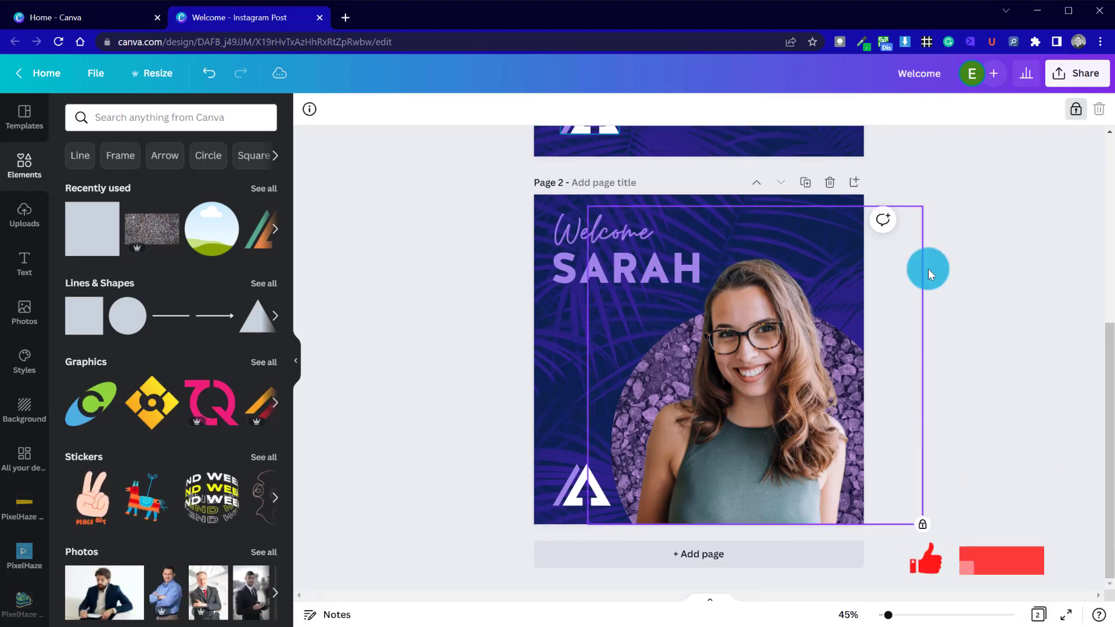
left_click(1078, 110)
left_click(750, 439)
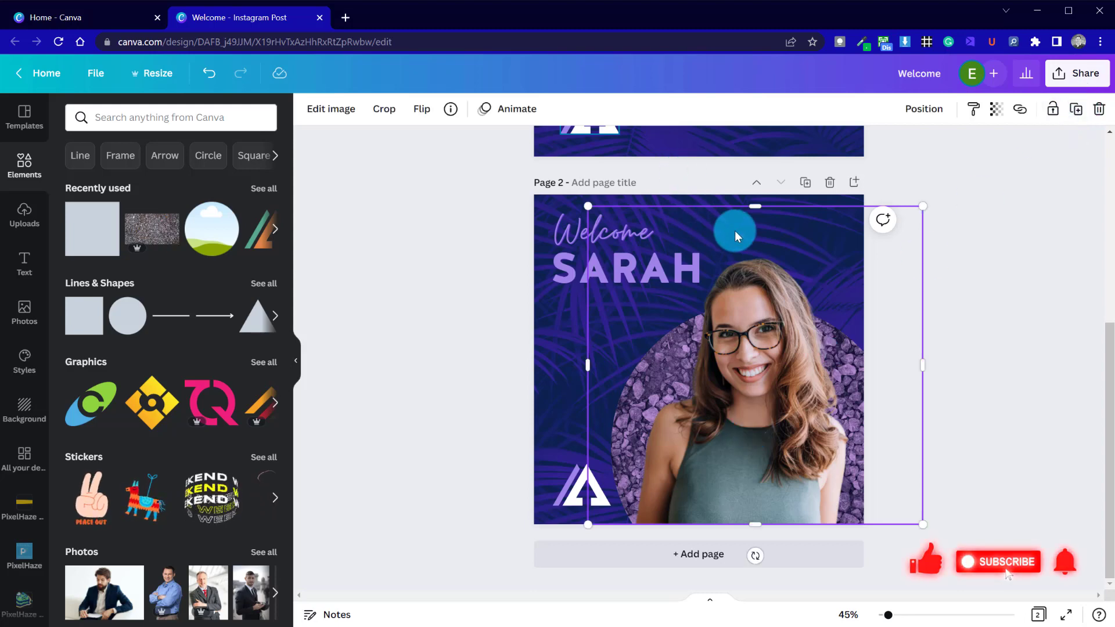
Step: Add a Drop shadow effect to the cut-out portrait on page 2
left_click(349, 115)
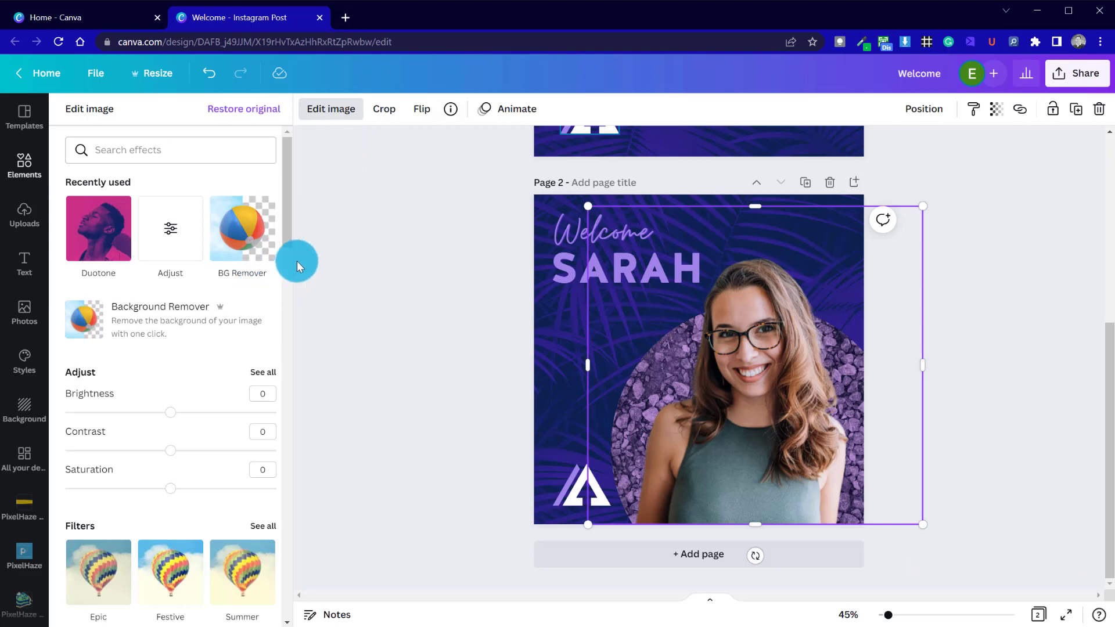
left_click_drag(288, 227, 287, 348)
scroll(285, 322, "down", 1)
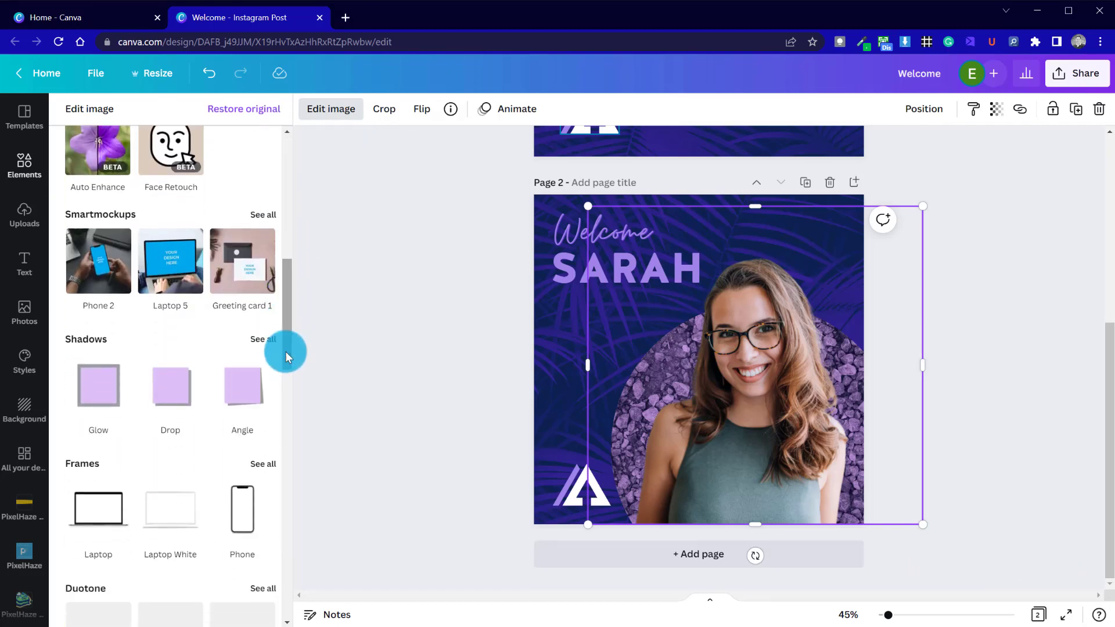
left_click(257, 339)
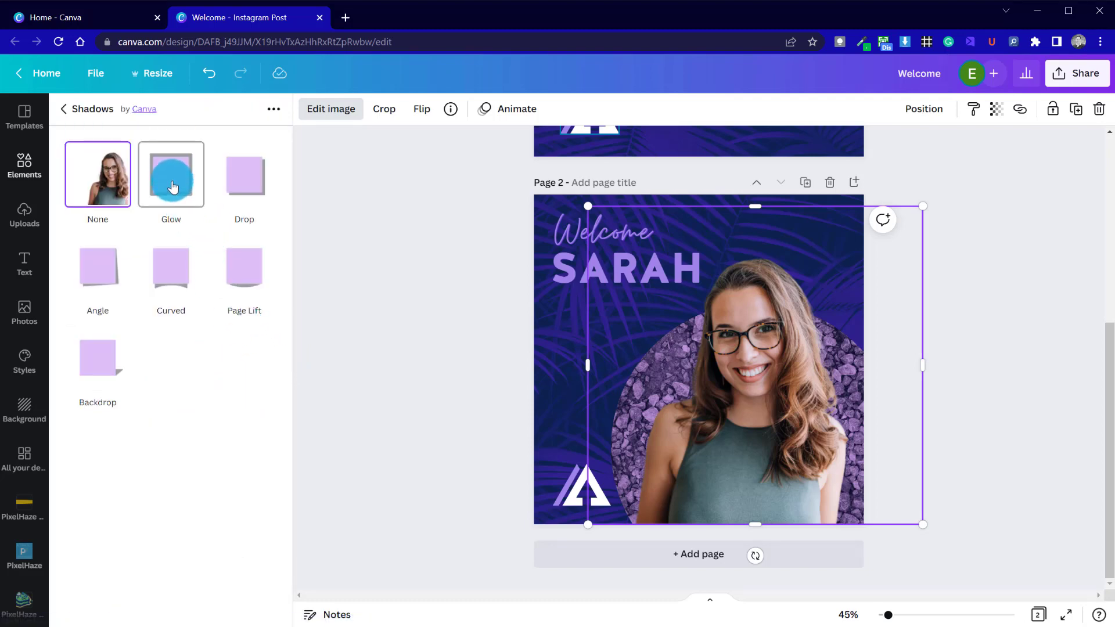
left_click(244, 182)
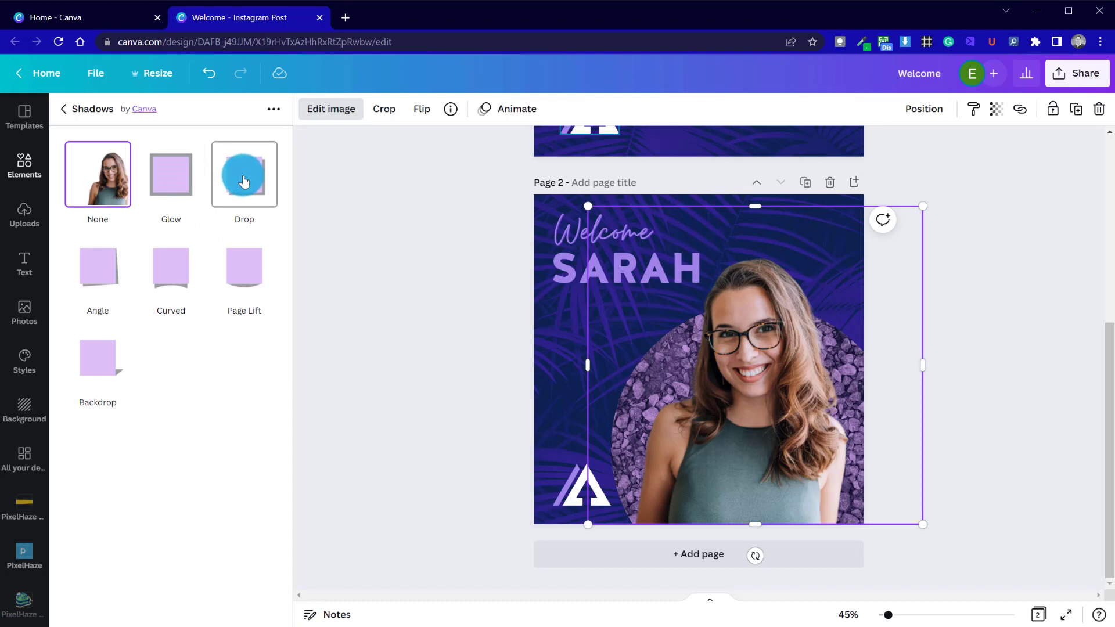
left_click(244, 182)
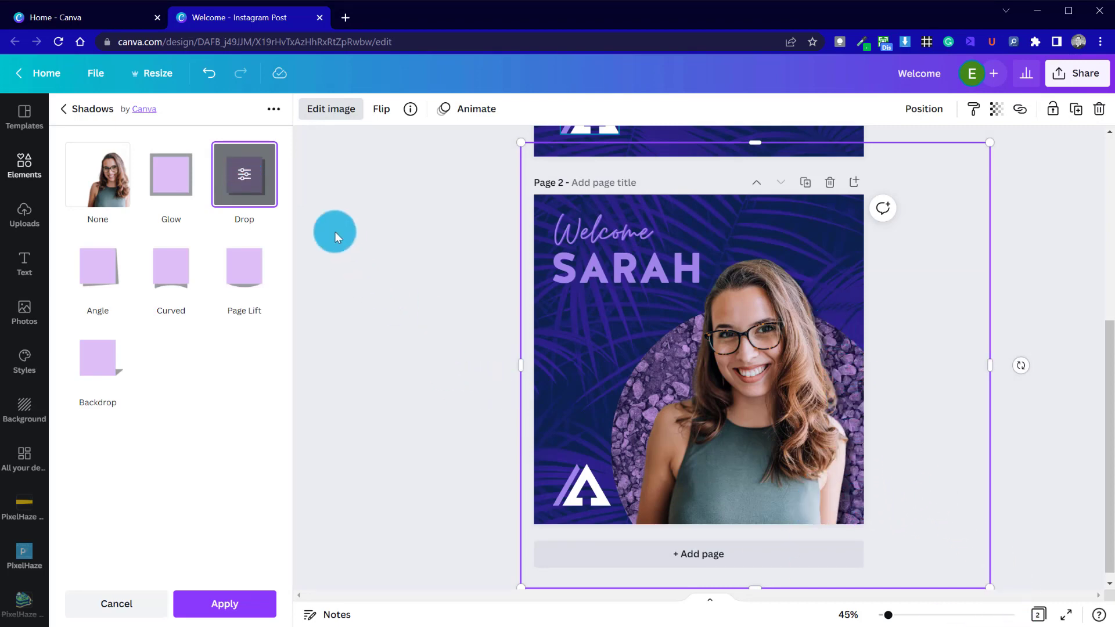
Step: Set the portrait's drop shadow to the custom dark purple colour #260569
left_click(239, 180)
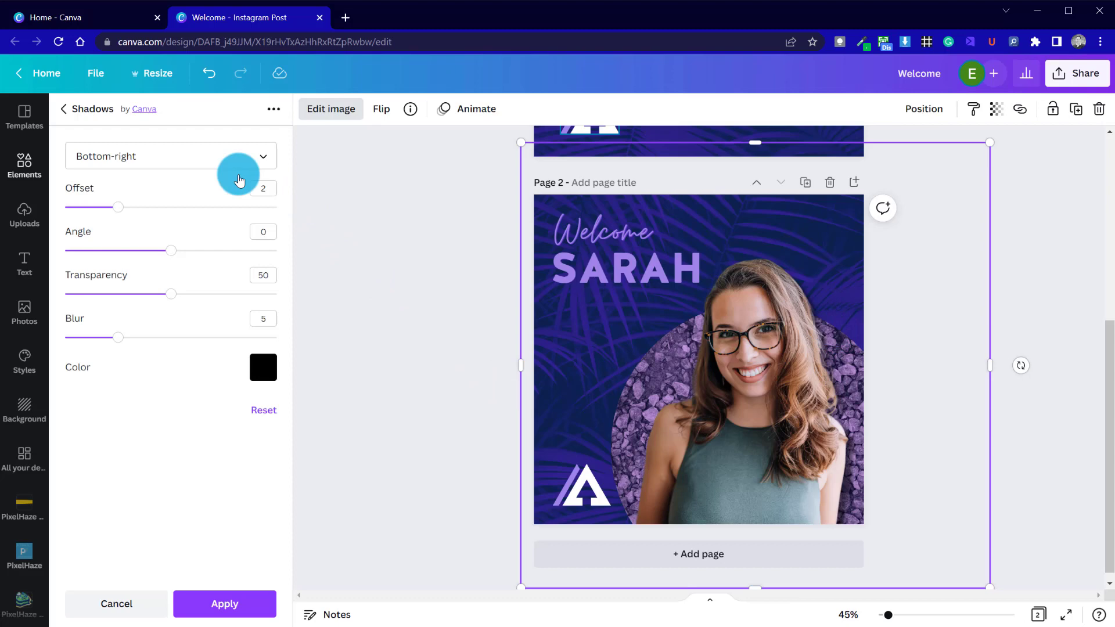
left_click(259, 375)
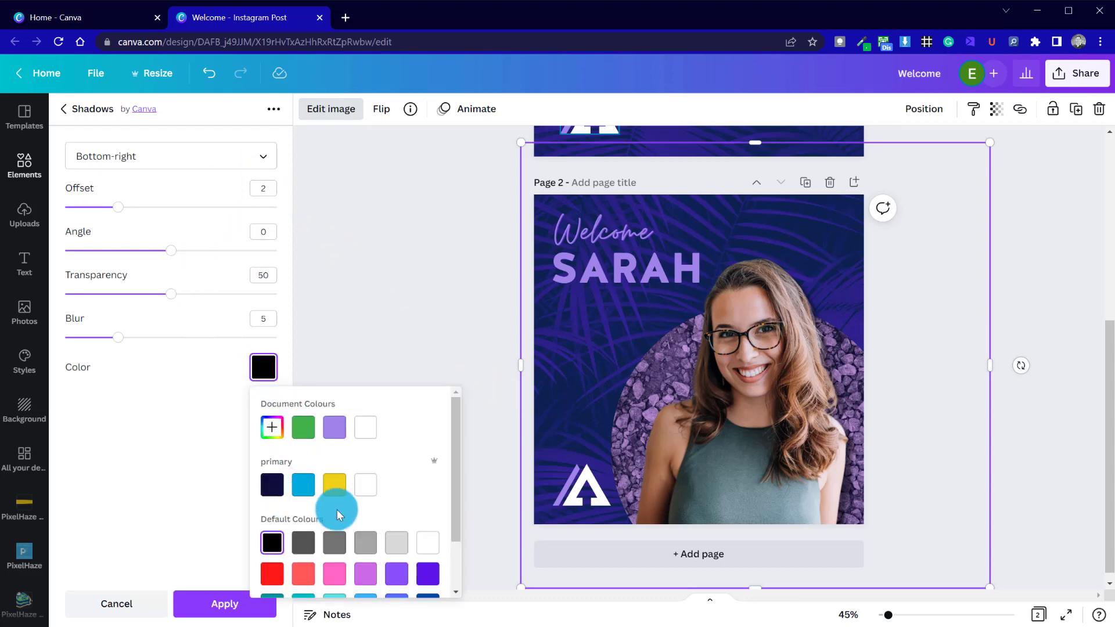
left_click_drag(457, 517, 454, 570)
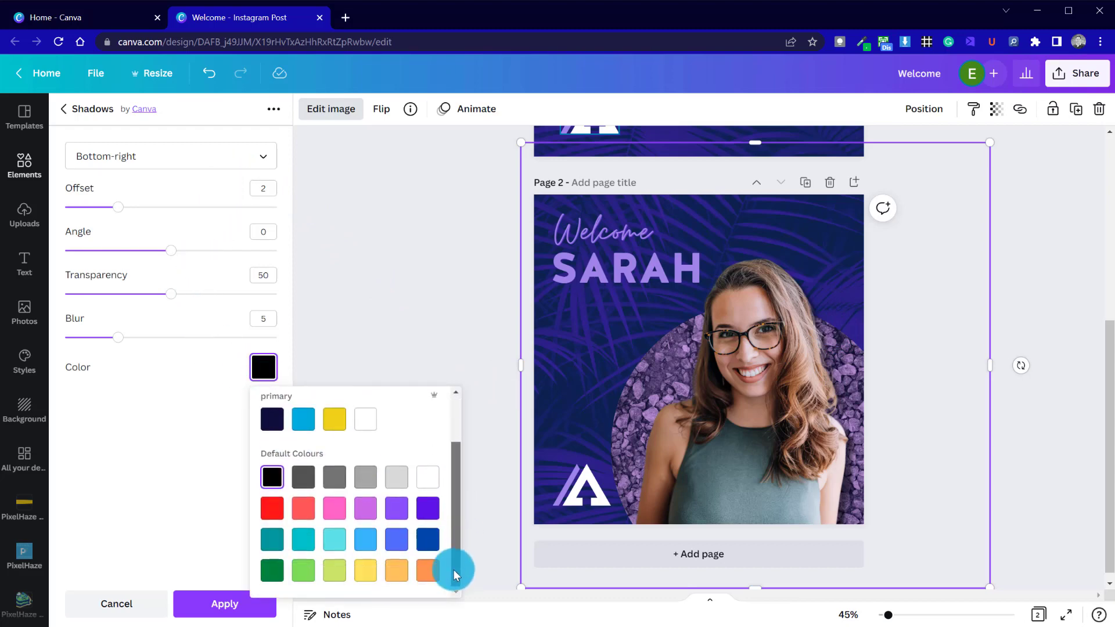
left_click(427, 510)
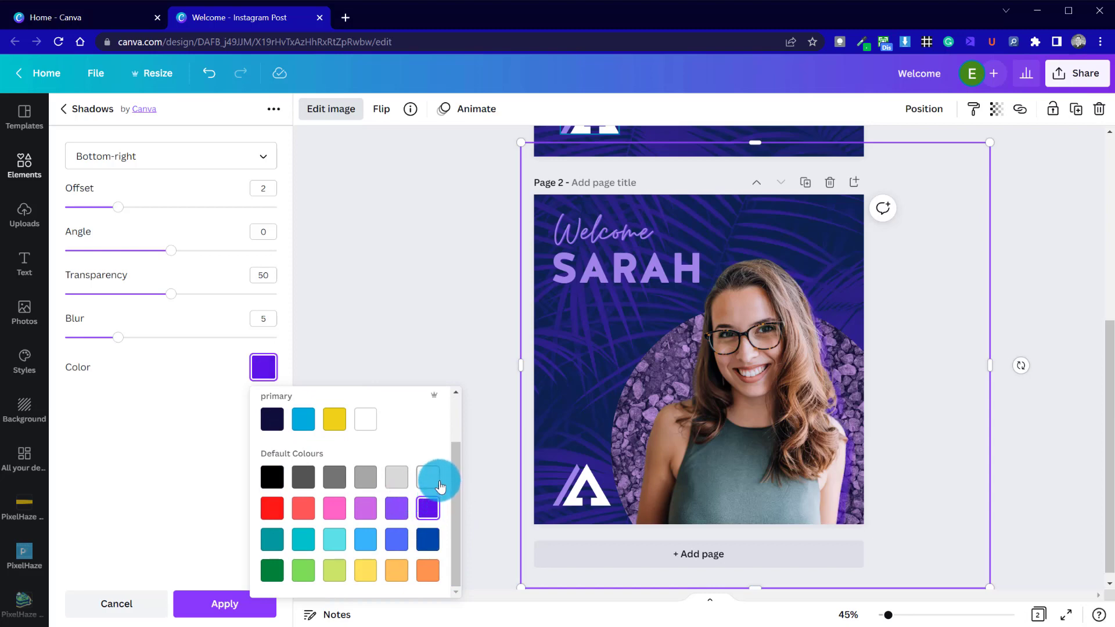
left_click_drag(453, 486, 456, 416)
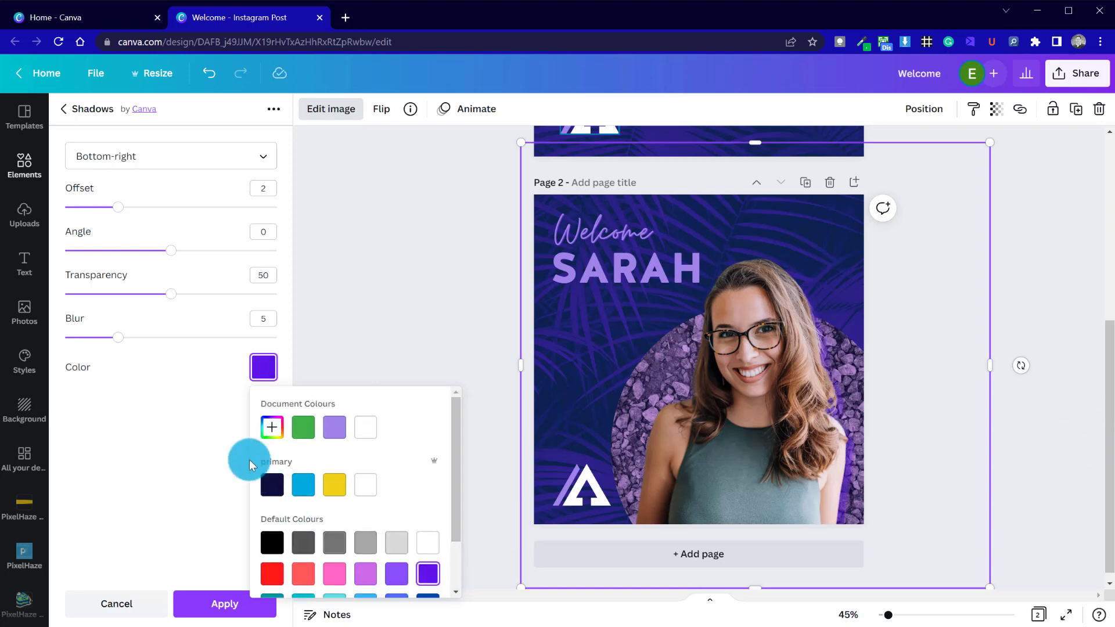
left_click(271, 426)
left_click(408, 489)
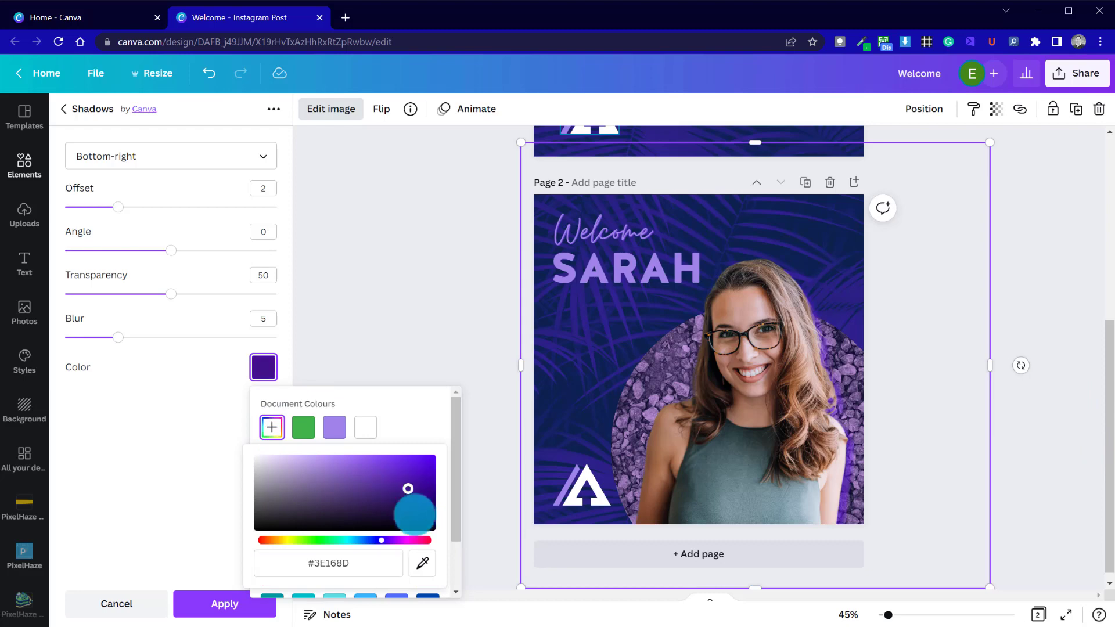
left_click_drag(414, 513, 422, 524)
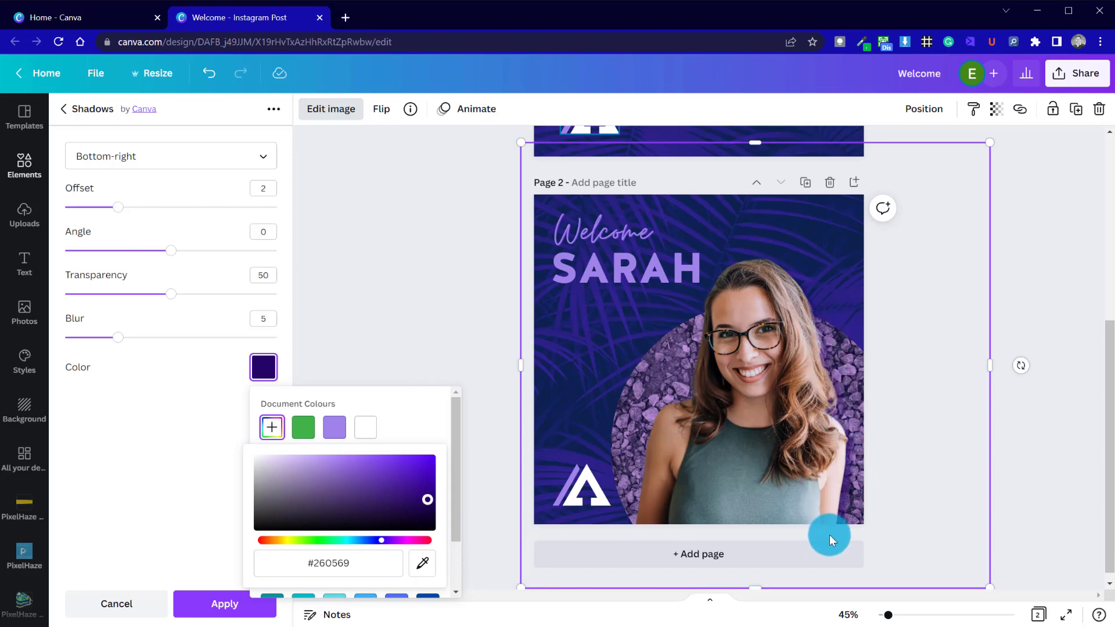
left_click(164, 413)
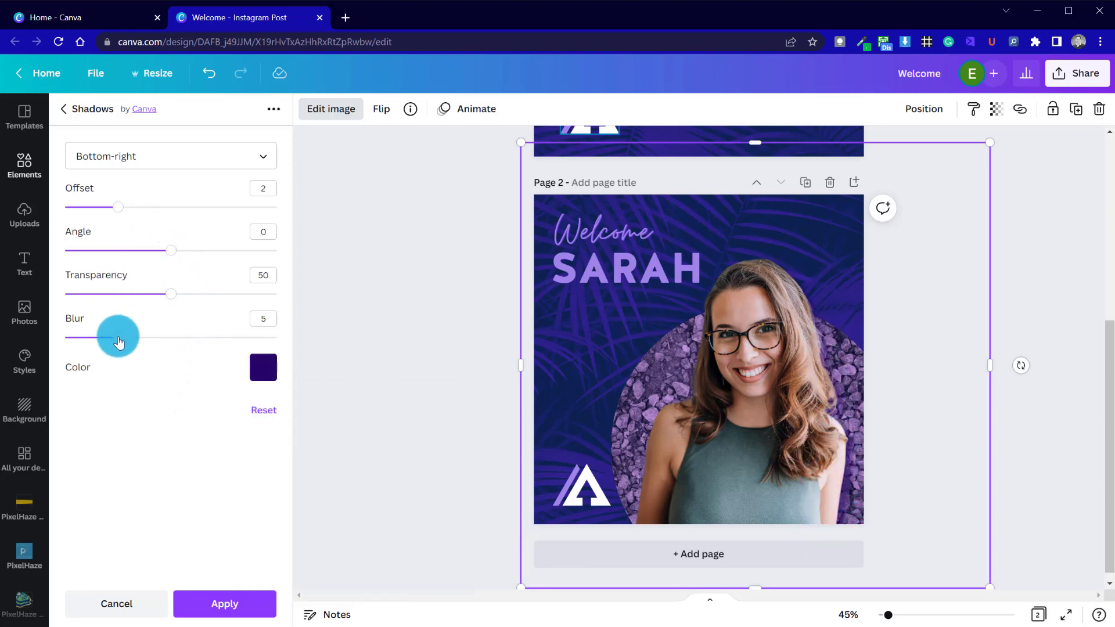
Step: Set the portrait's drop shadow blur to 14 and its offset to 3
left_click_drag(119, 342, 216, 372)
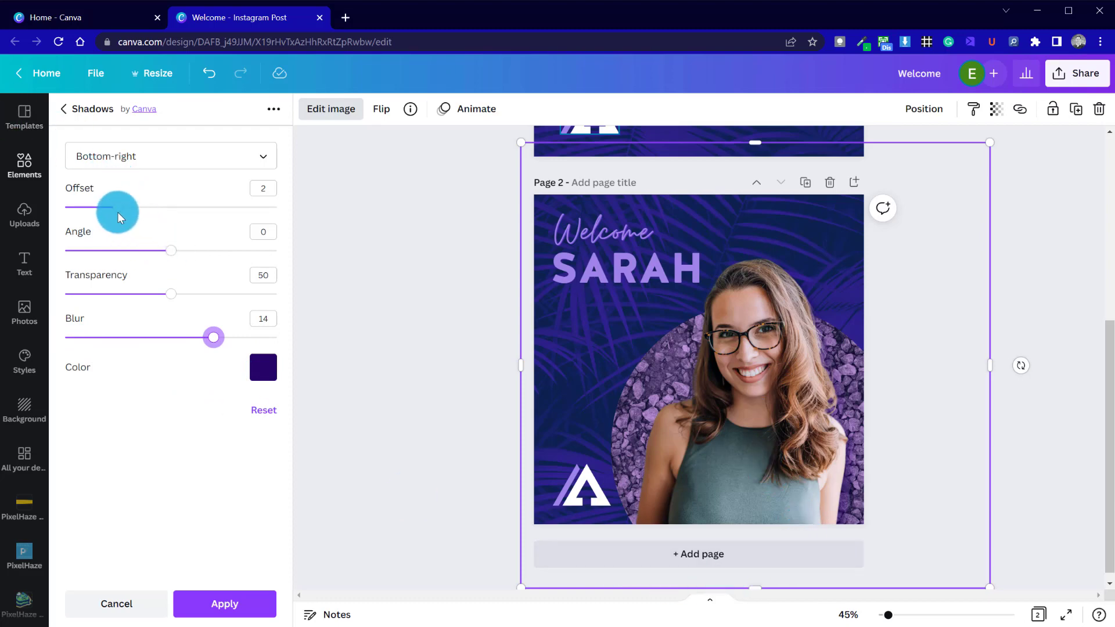
left_click_drag(126, 215, 144, 215)
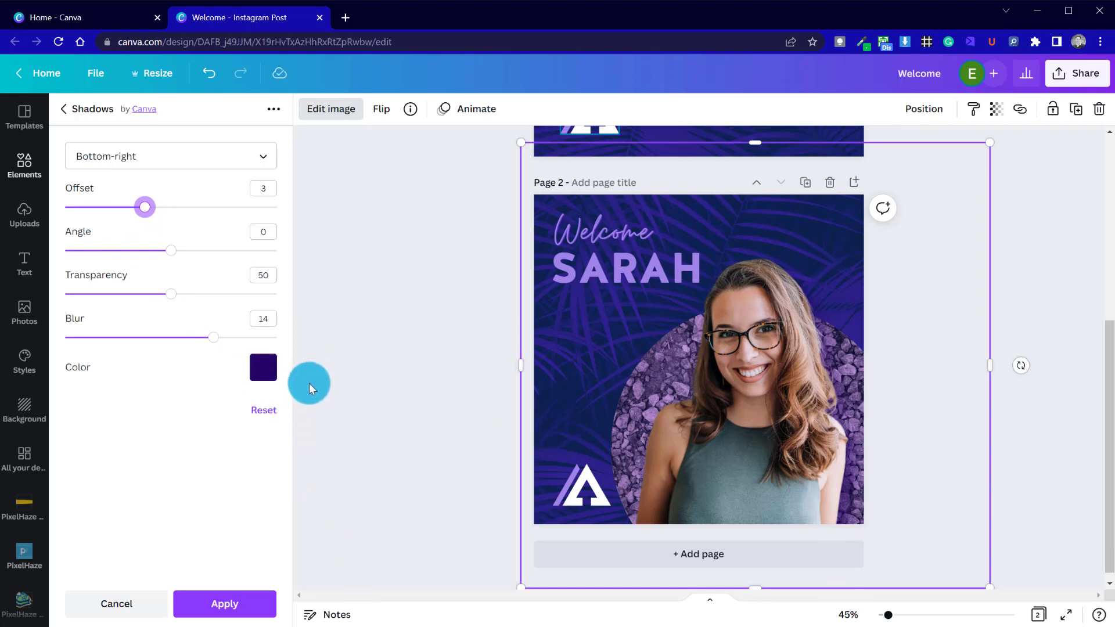
Step: Set the portrait's drop shadow colour to the very dark purple #0A001E and apply the shadow
left_click(268, 375)
left_click(318, 478)
left_click(272, 427)
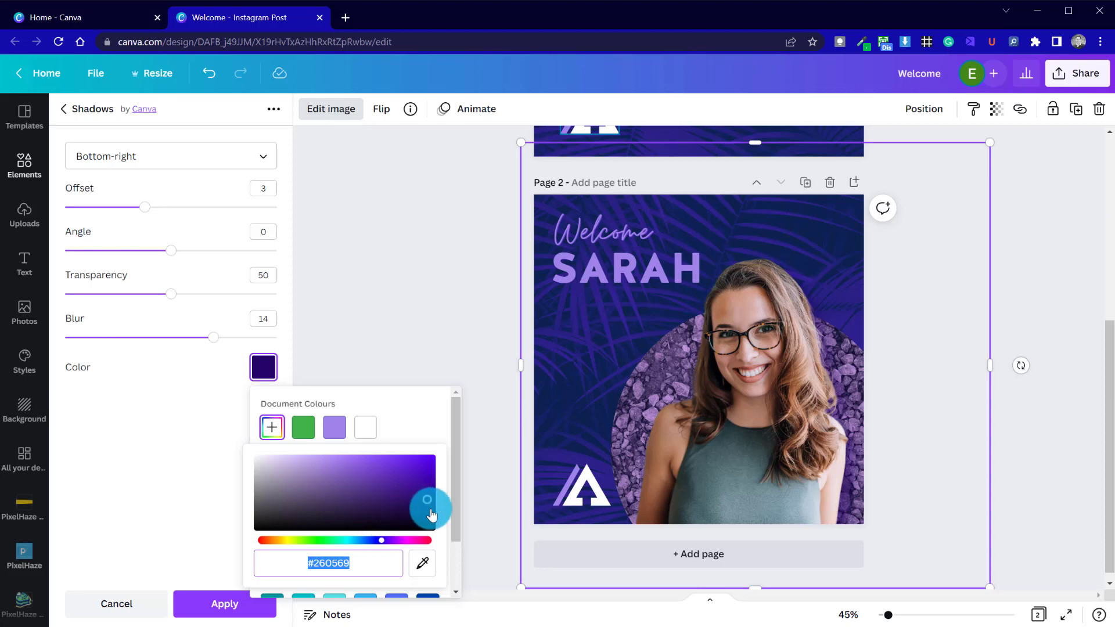
left_click(430, 508)
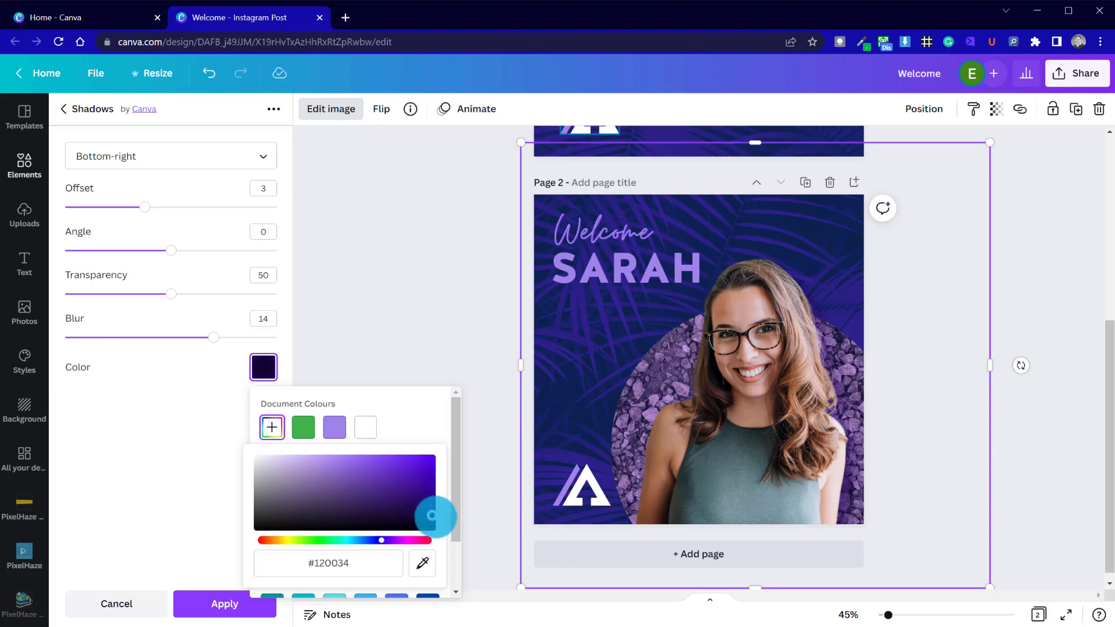
left_click_drag(432, 521, 432, 522)
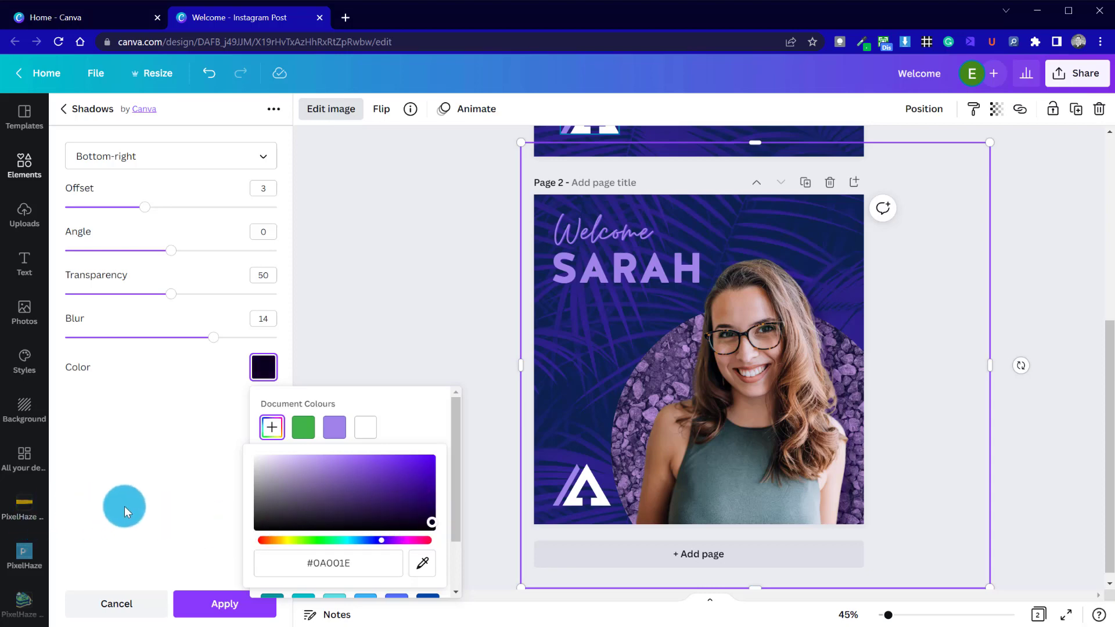
left_click(140, 511)
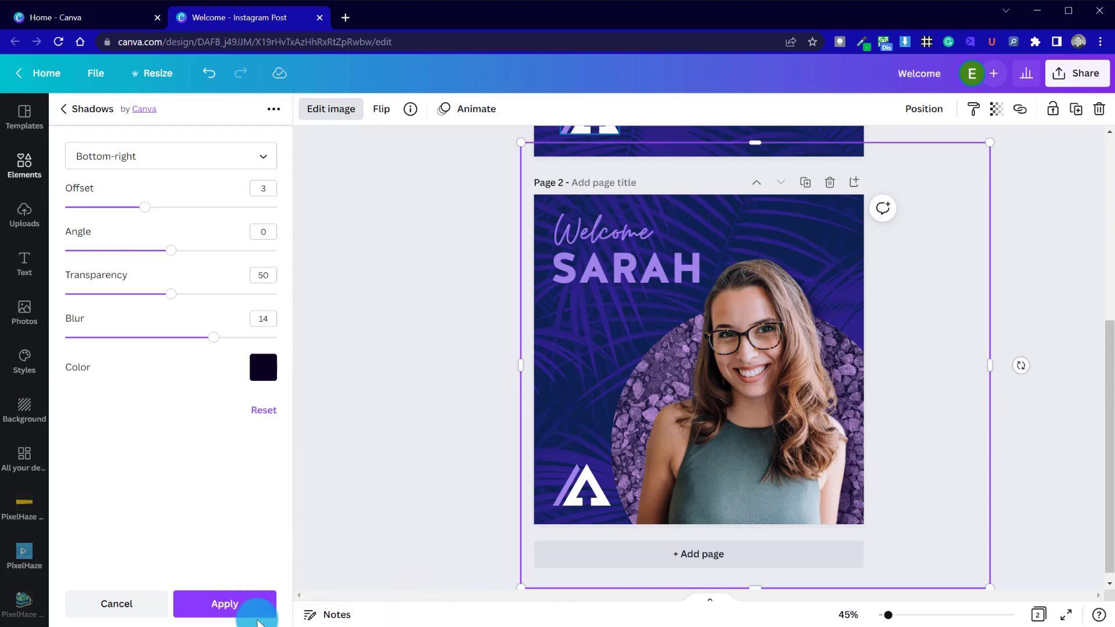
left_click(257, 598)
left_click(454, 336)
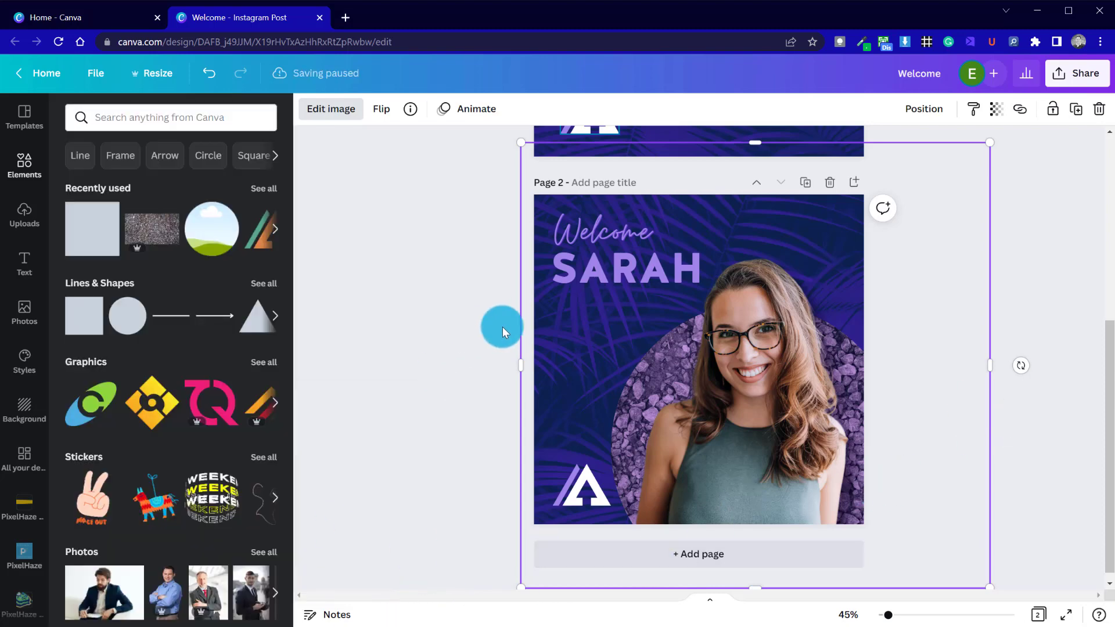
left_click(511, 329)
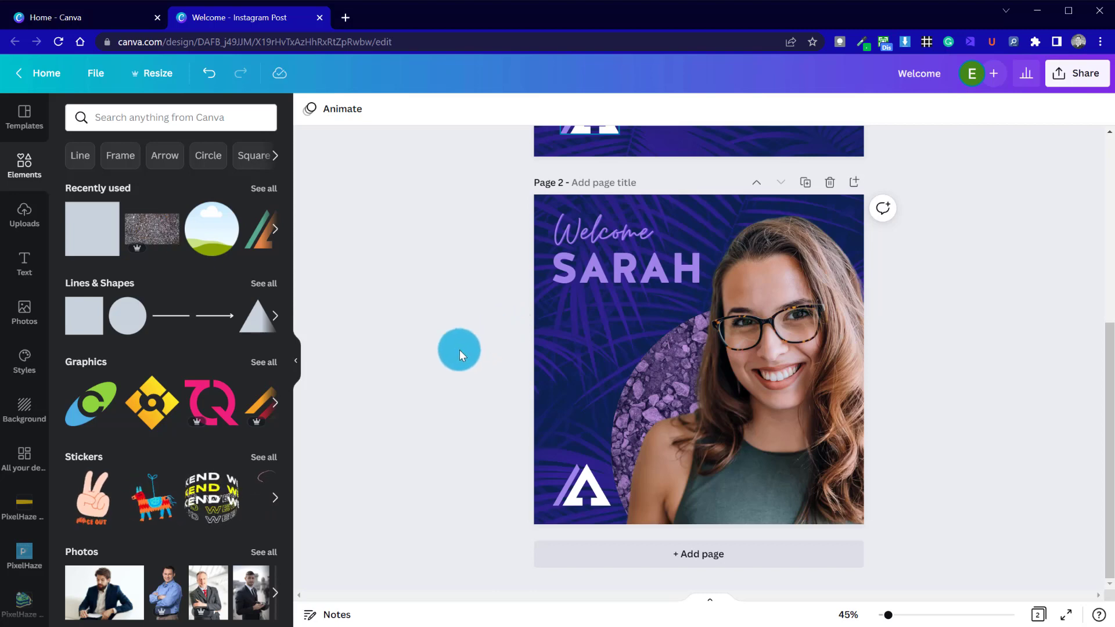
Step: Undo the applied shadow on page 2, add a fresh Drop shadow to the cut-out portrait and open its settings
left_click(849, 496)
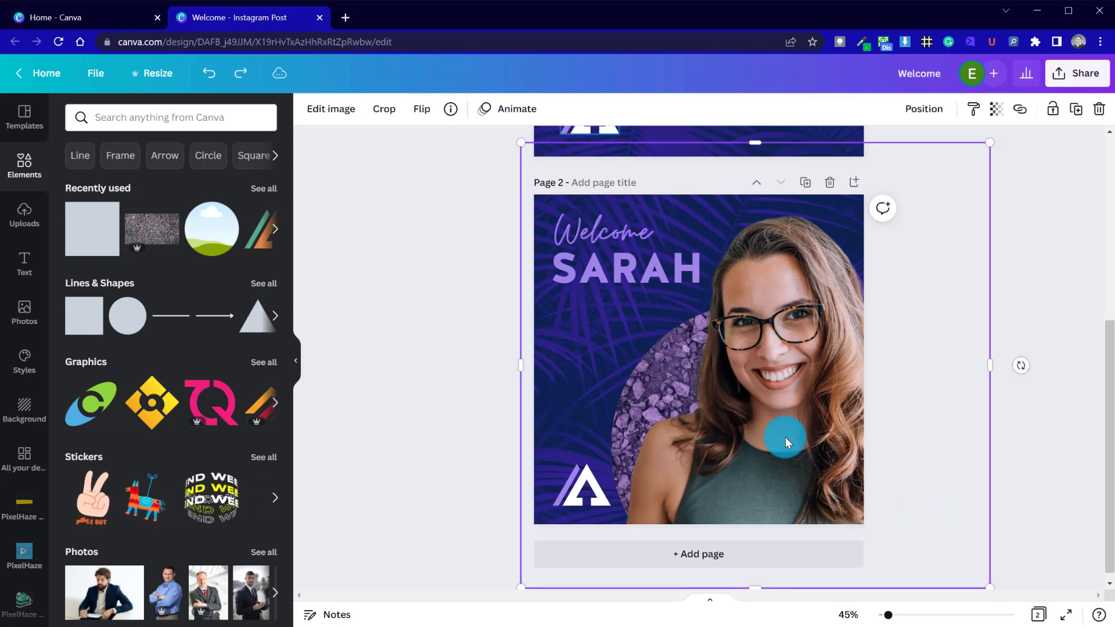
left_click(420, 326)
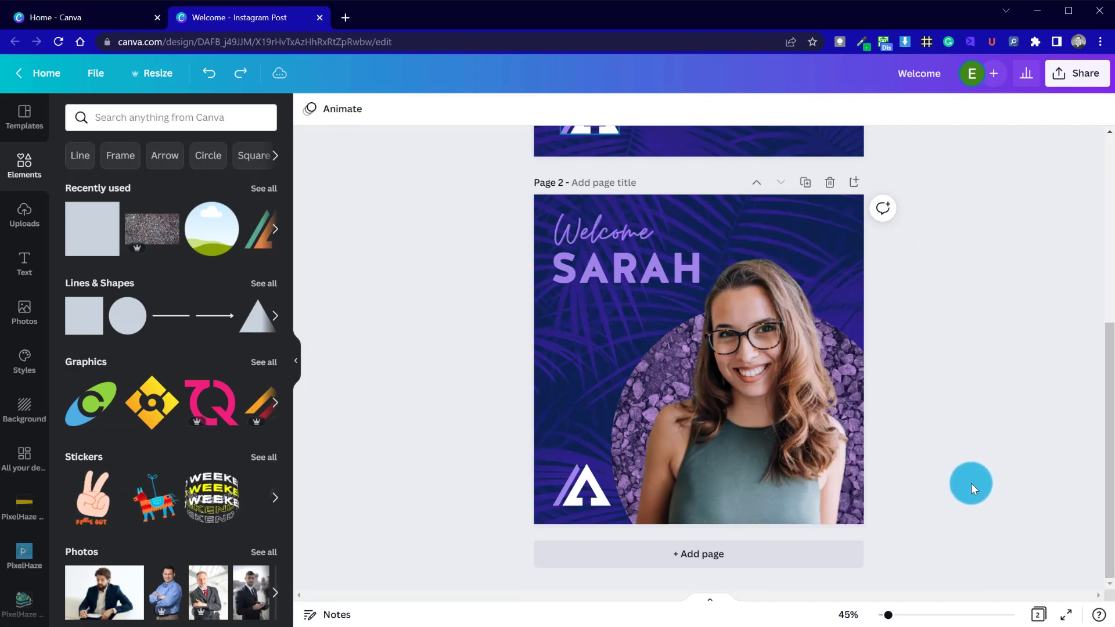
left_click(760, 408)
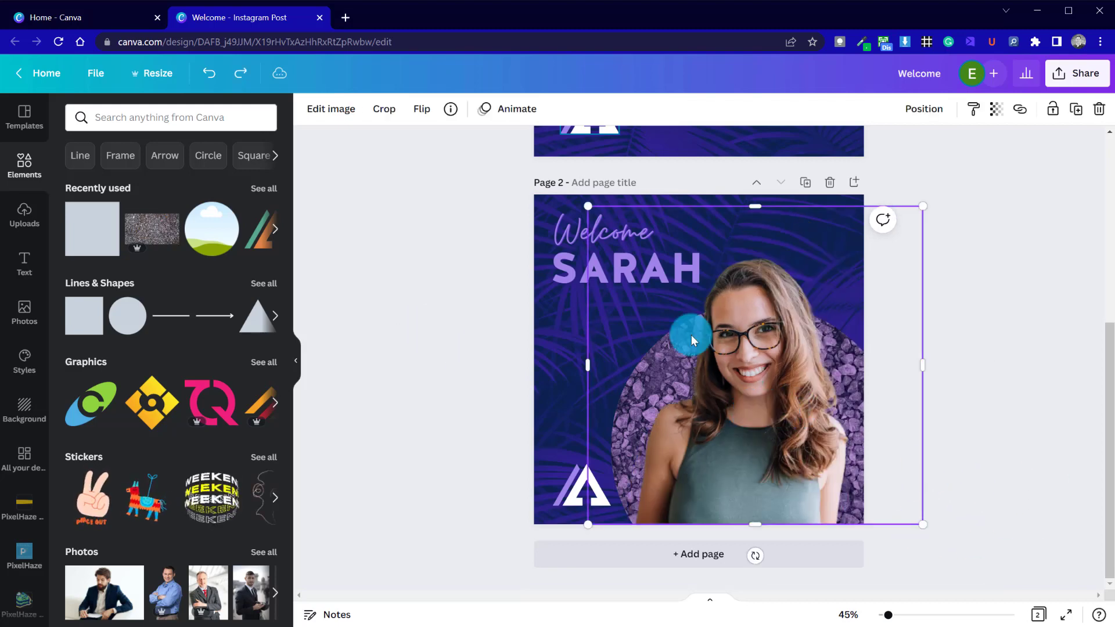
left_click(313, 109)
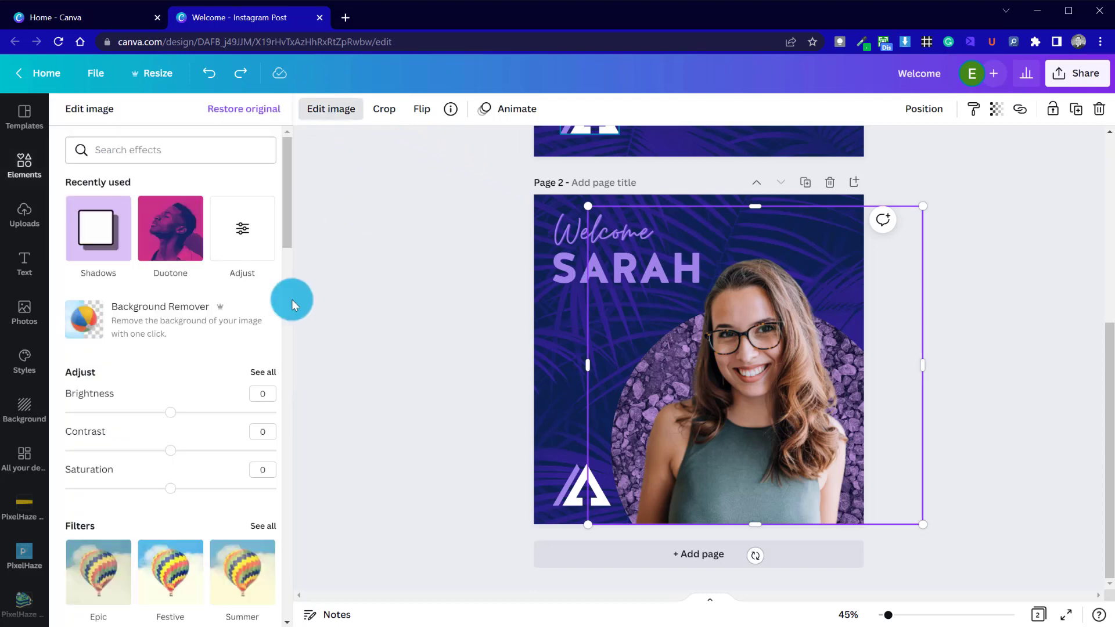
left_click(123, 244)
left_click(256, 194)
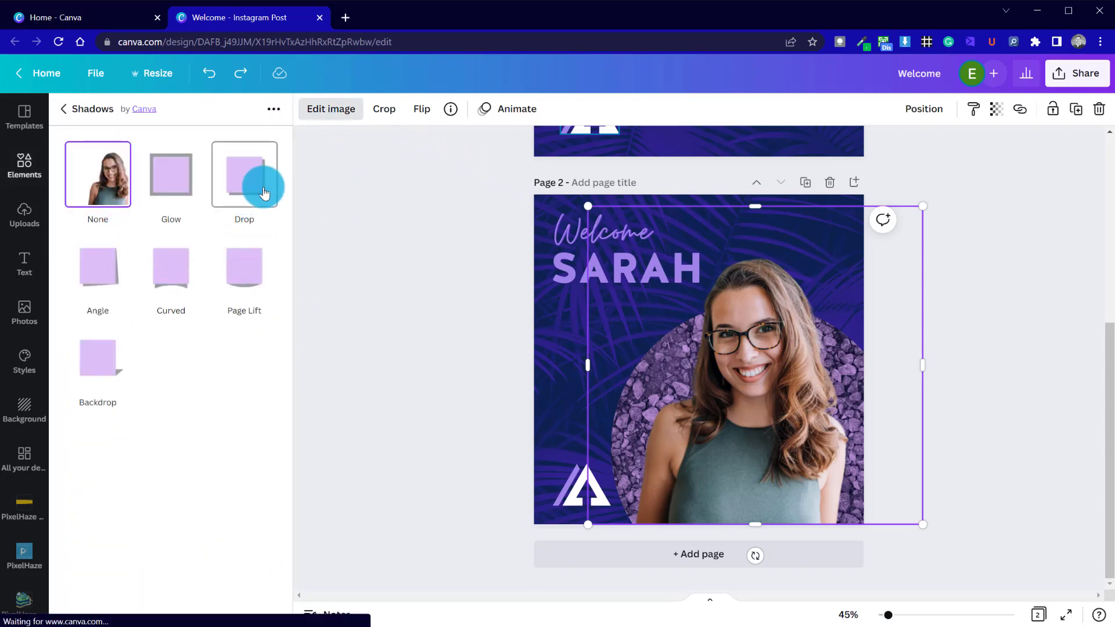
left_click(264, 262)
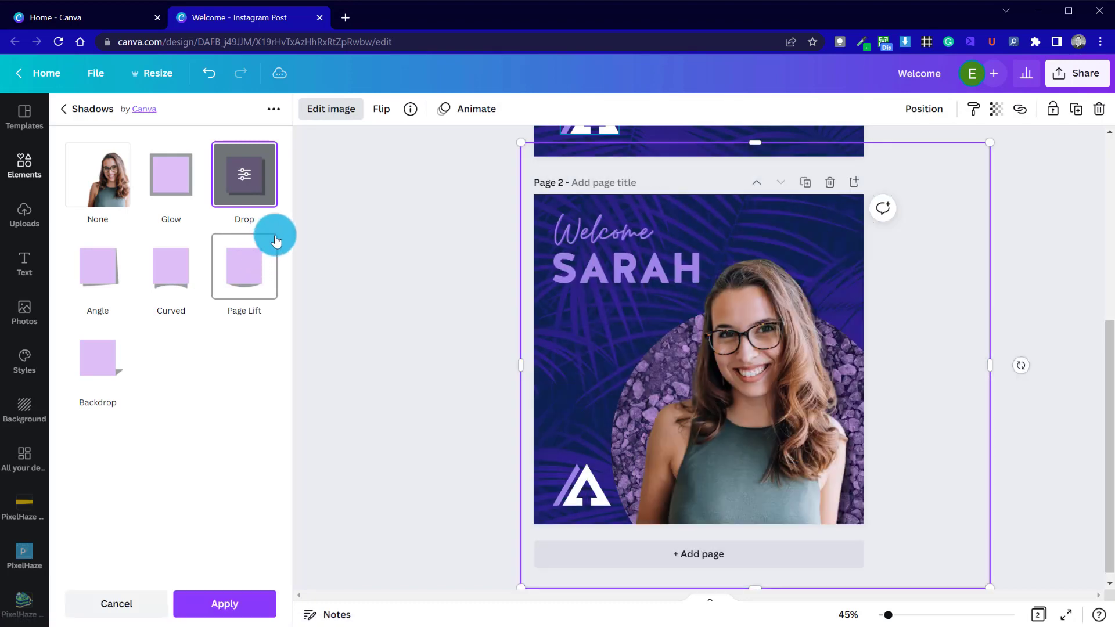
left_click(251, 162)
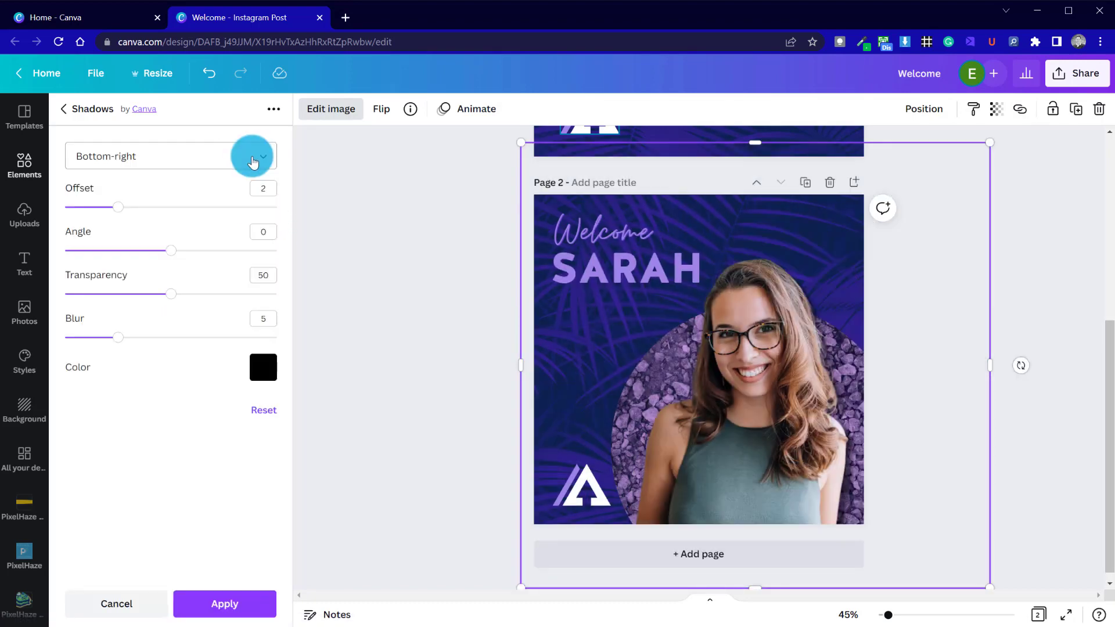
Step: Set the portrait's new drop shadow to the custom dark purple #130340 and apply it
left_click(273, 380)
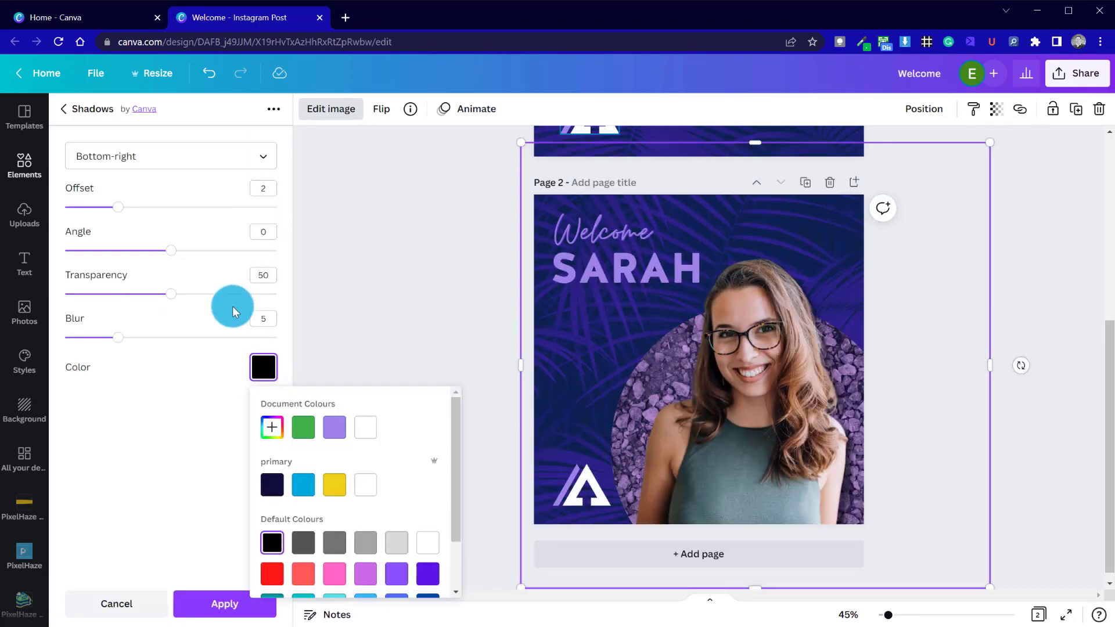
left_click(272, 427)
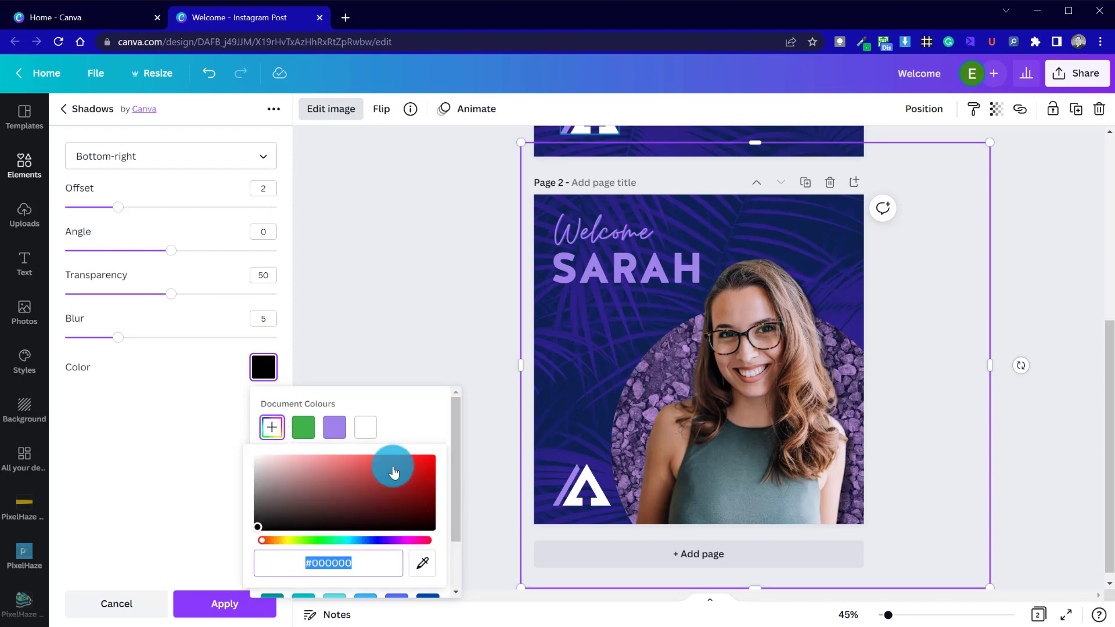
left_click(335, 428)
left_click(276, 435)
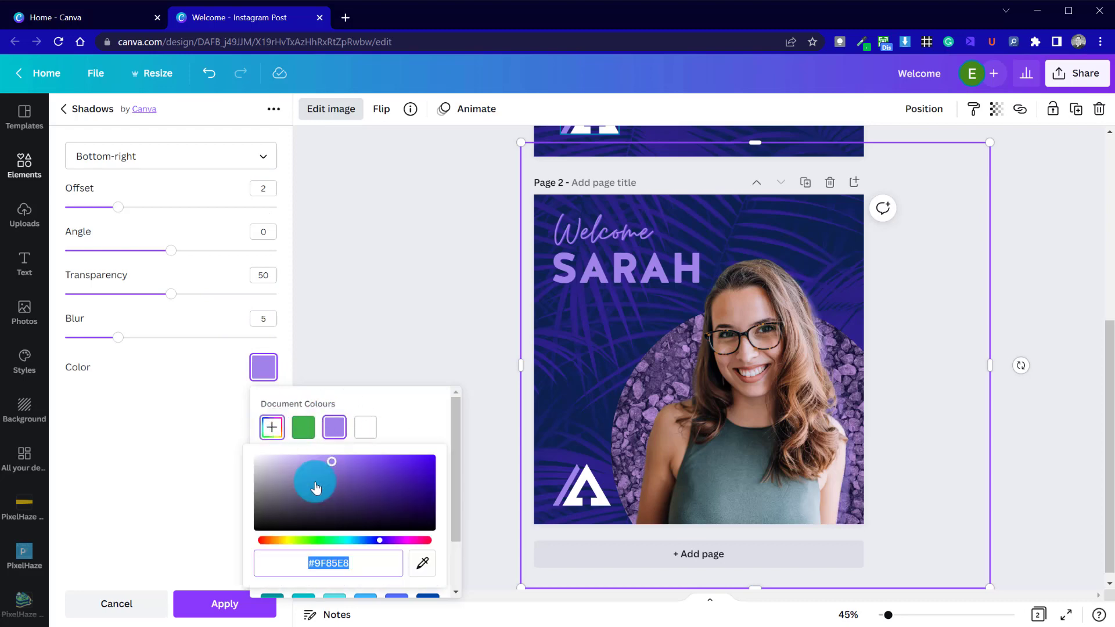
left_click_drag(318, 464, 425, 511)
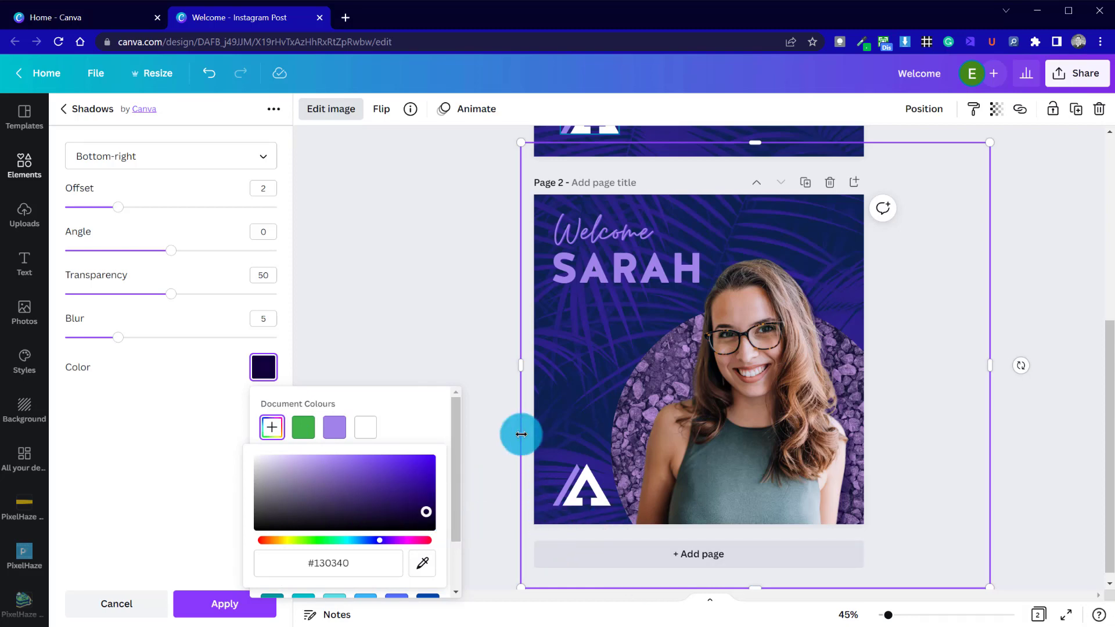
left_click(472, 305)
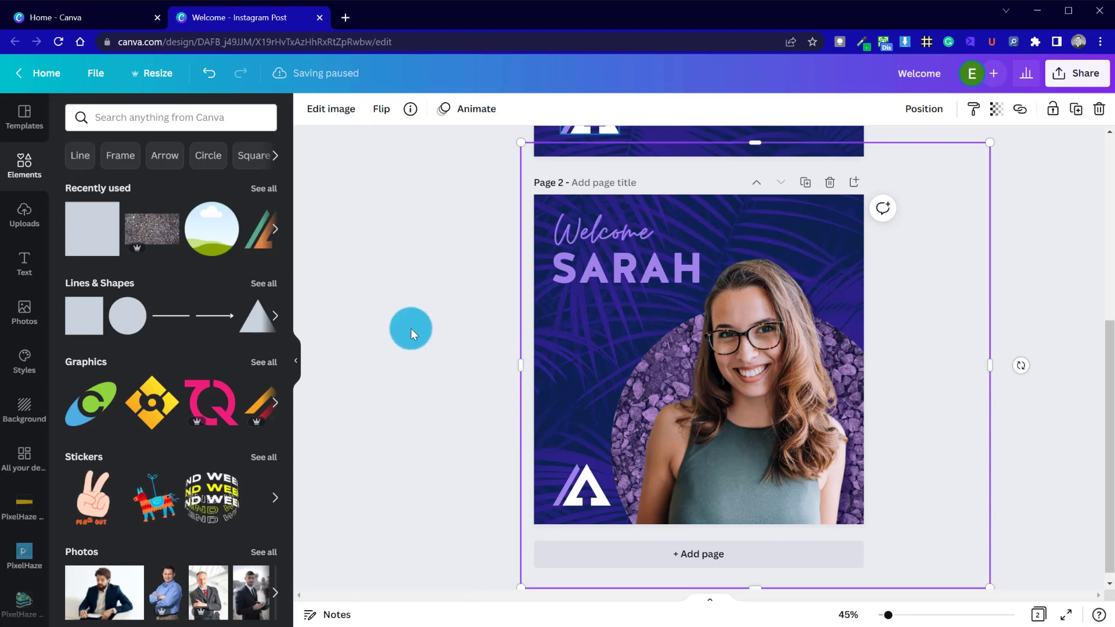
left_click(410, 328)
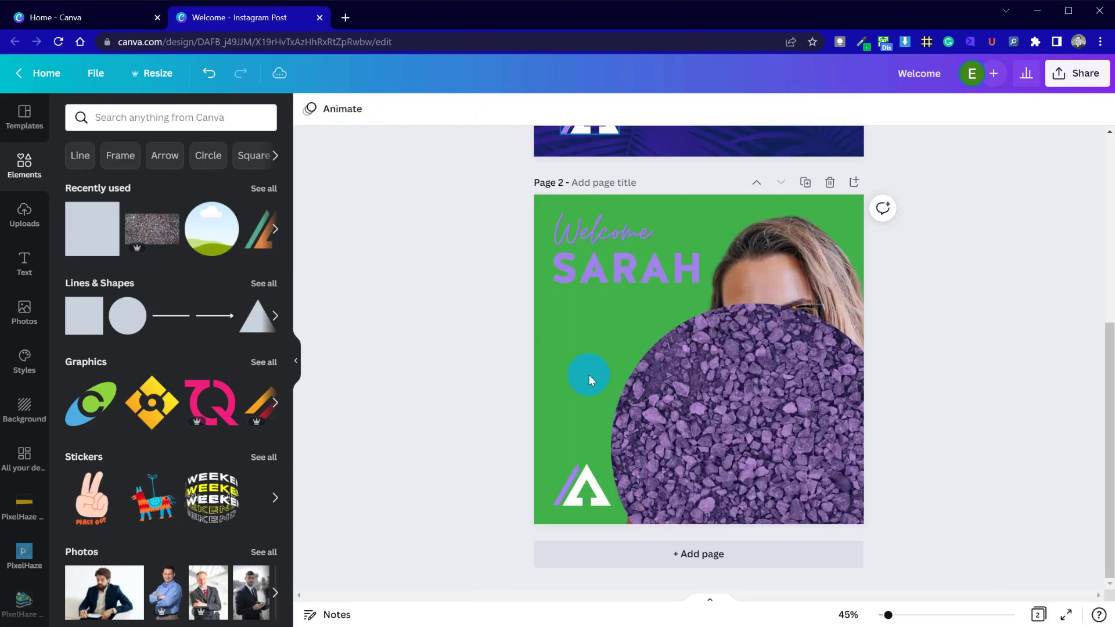
Step: Restore page 2 to the smaller cut-out portrait without a drop shadow over the gravel circle, and collapse the side panel
left_click(590, 375)
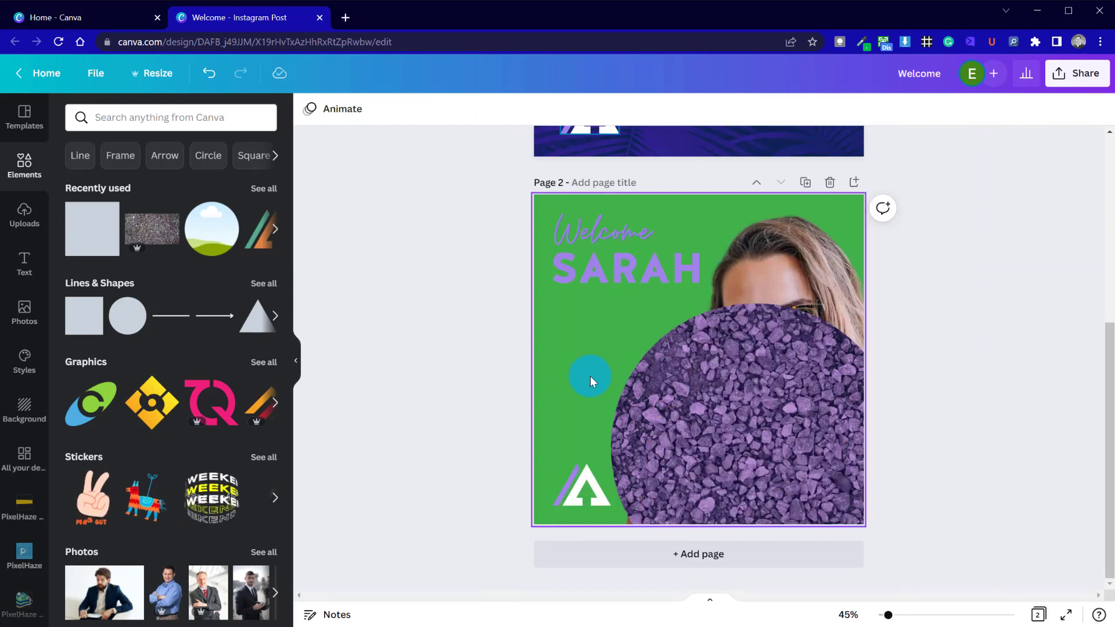
left_click(521, 331)
left_click(695, 350)
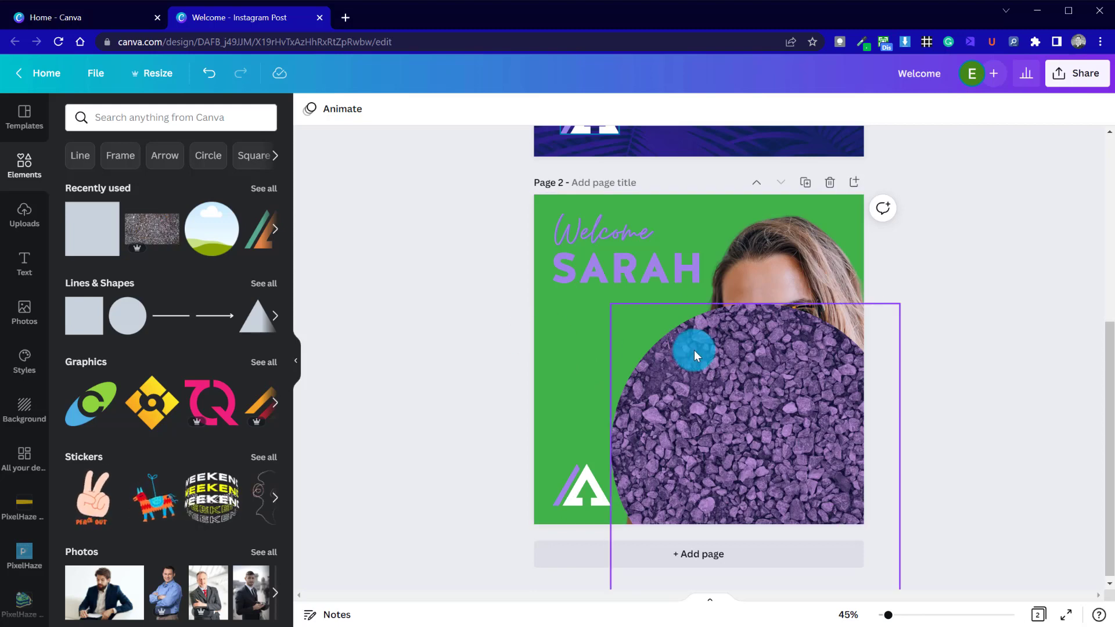
key("ctrl+z")
key("ctrl+z")
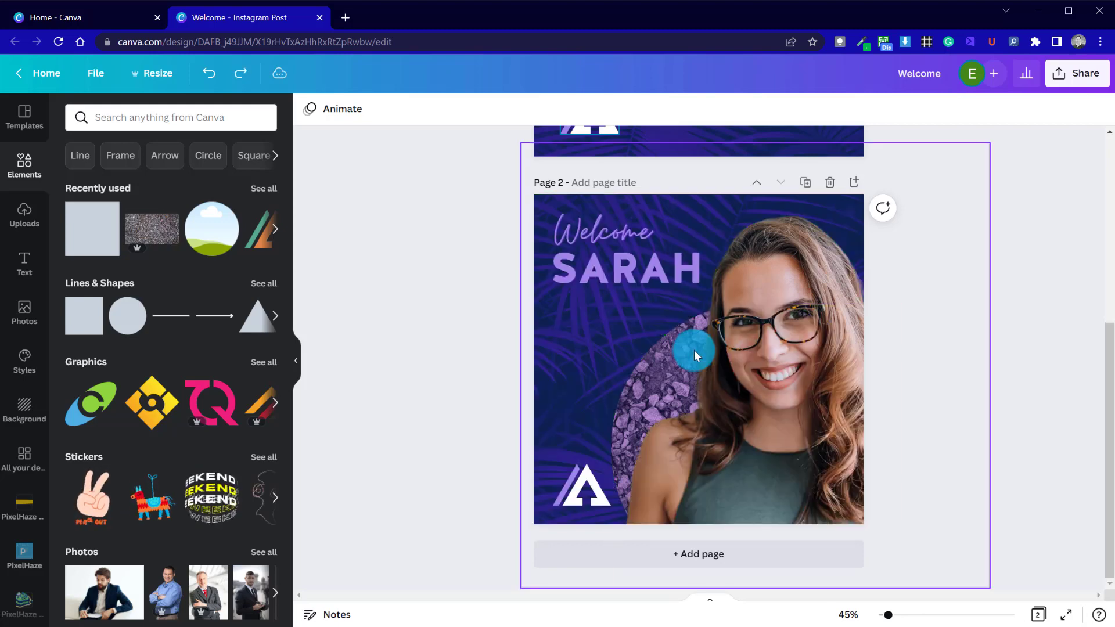
left_click(528, 378)
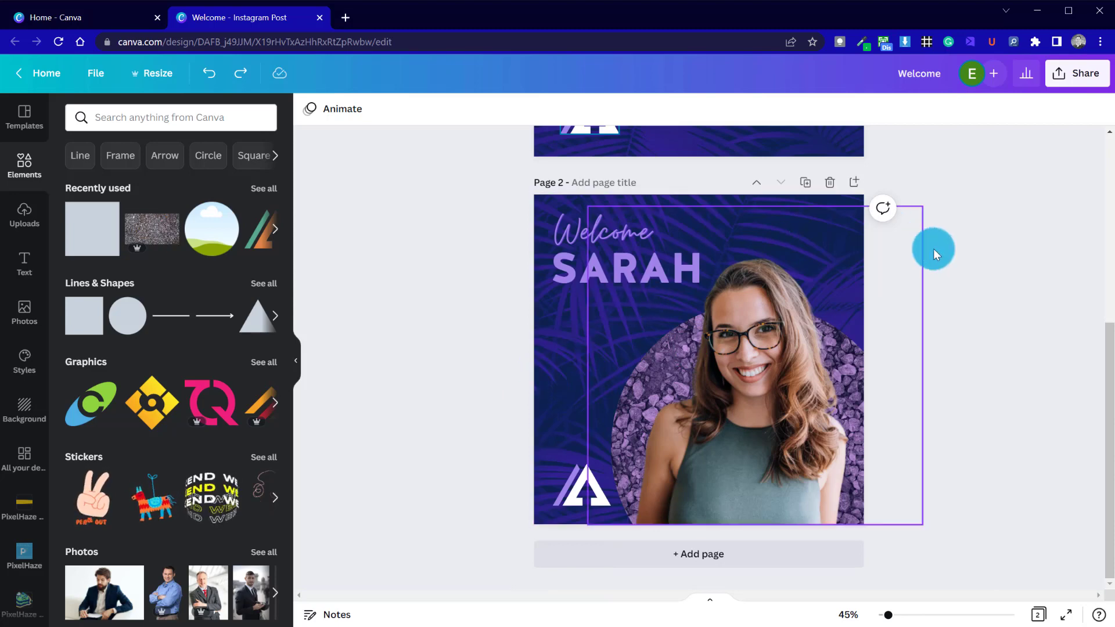
left_click_drag(1112, 418, 1094, 552)
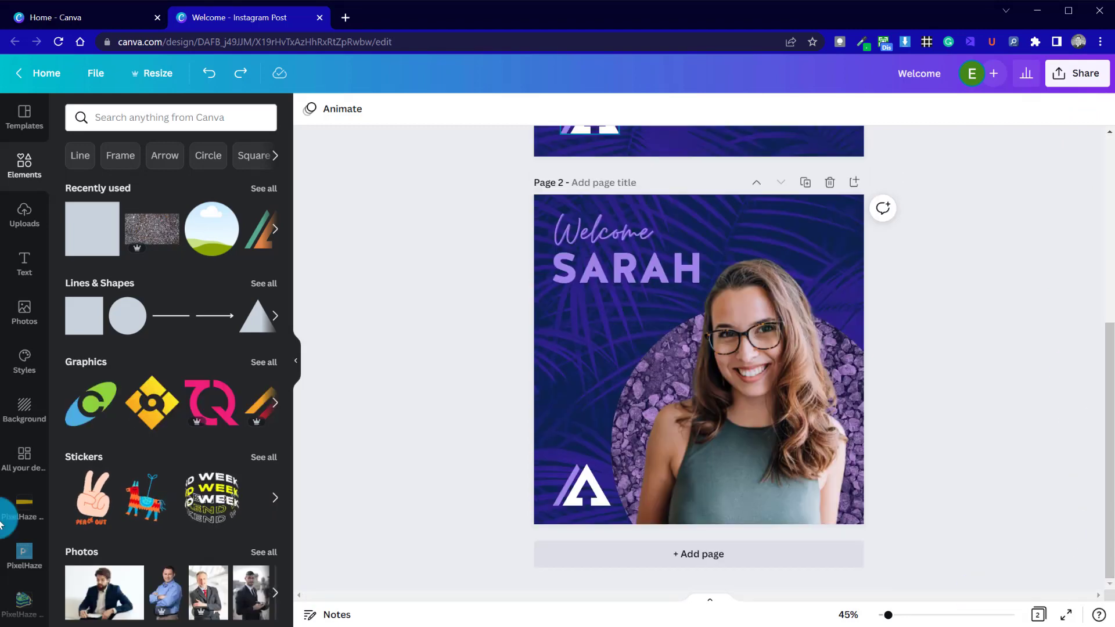
left_click(296, 358)
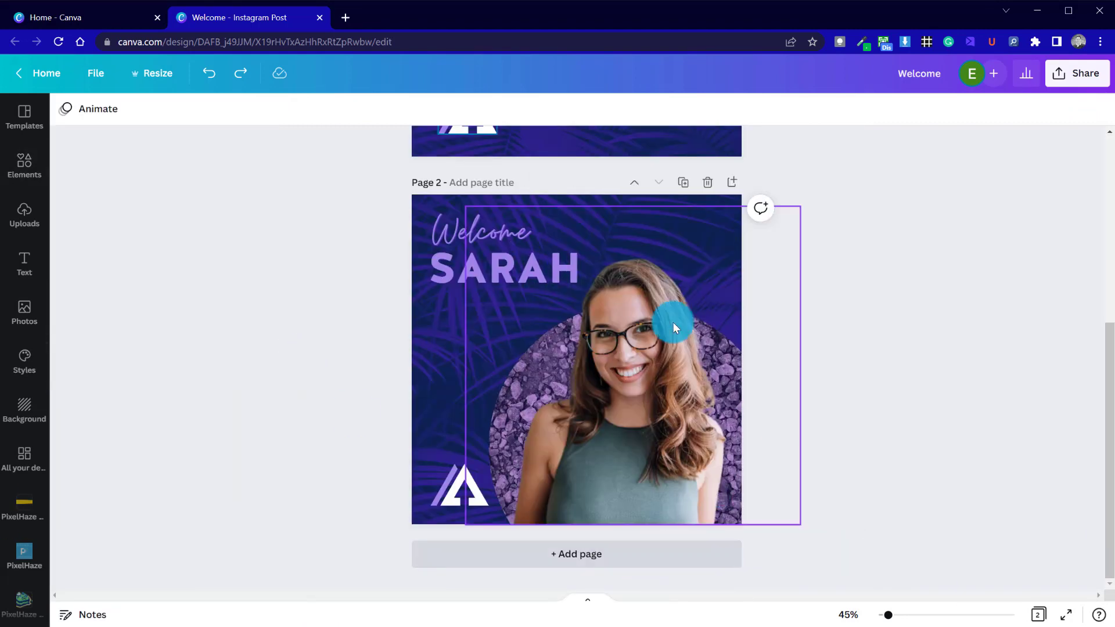